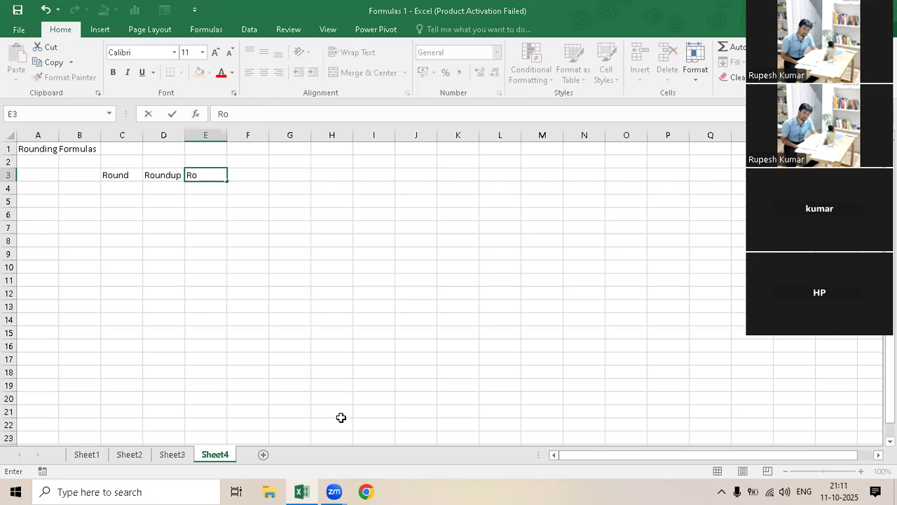
- Complete the heading "Rounddown" in cell E3 and widen column E to fit it
type("down")
key("Return")
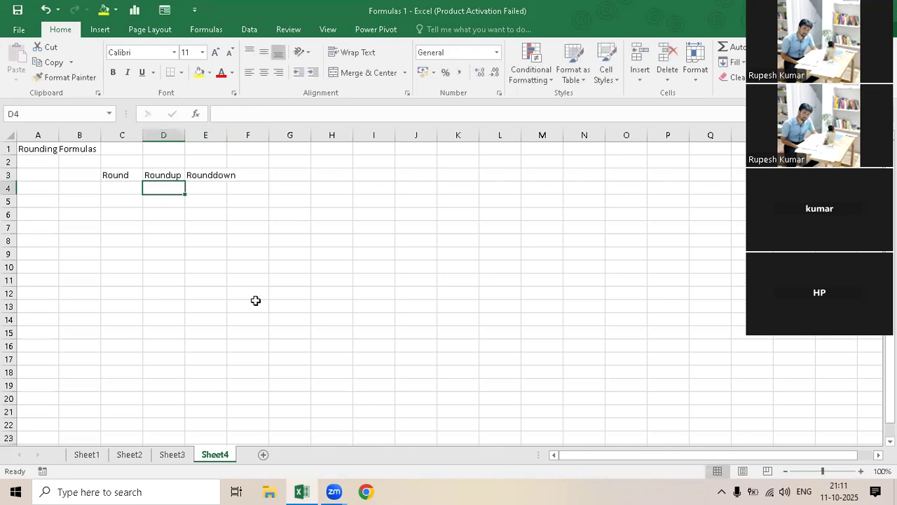
double_click(227, 134)
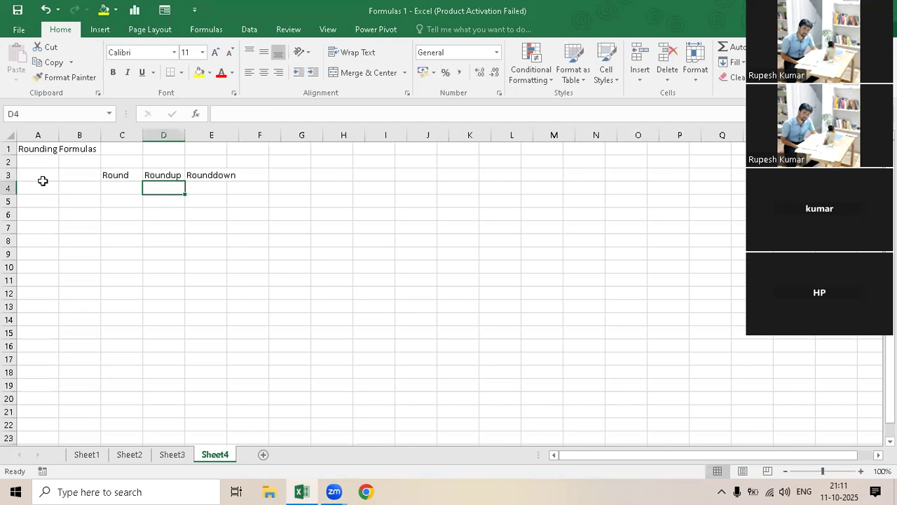
- Enter the heading "Number" in cell B3
left_click(74, 178)
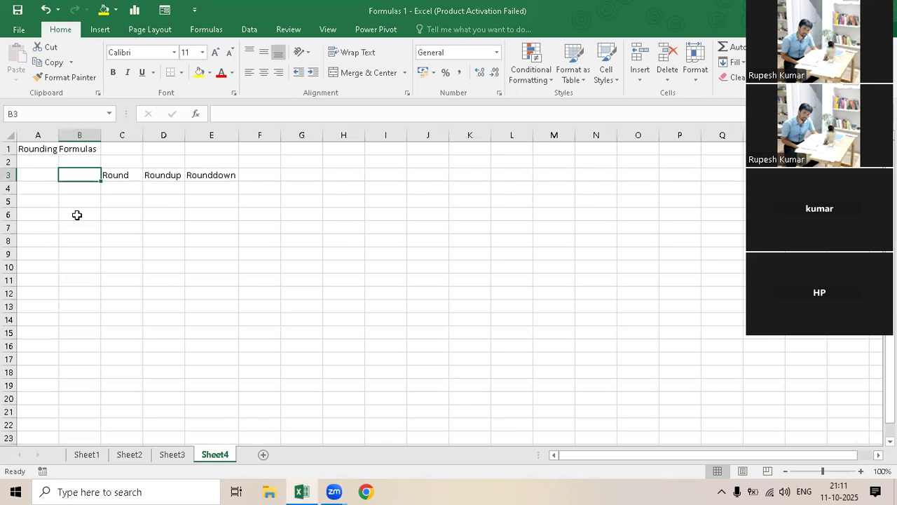
type("Number")
key("Return")
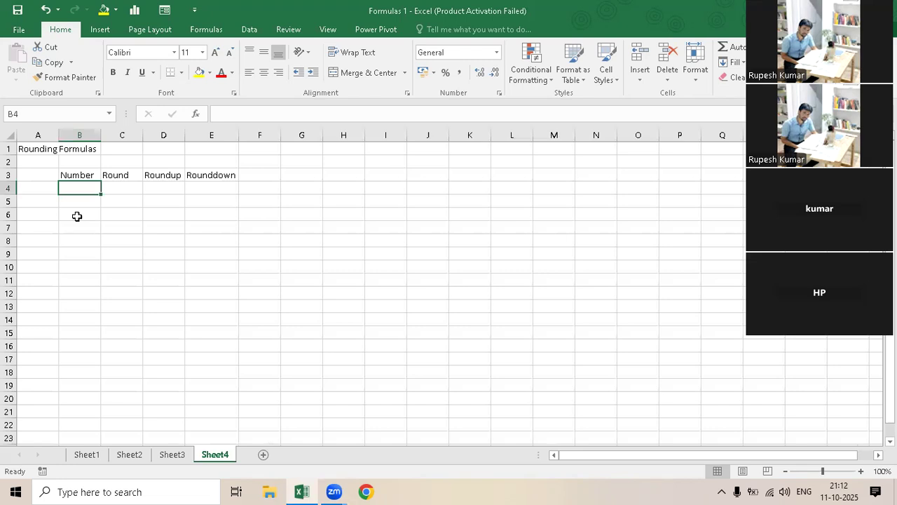
- Enter 2.25 in B4 under Number and extend it to 2.2573
type("2.25")
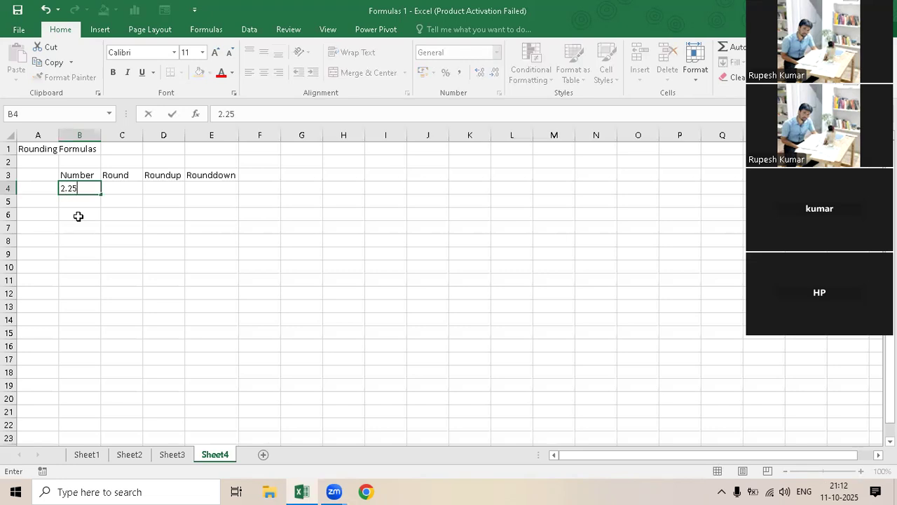
key("Return")
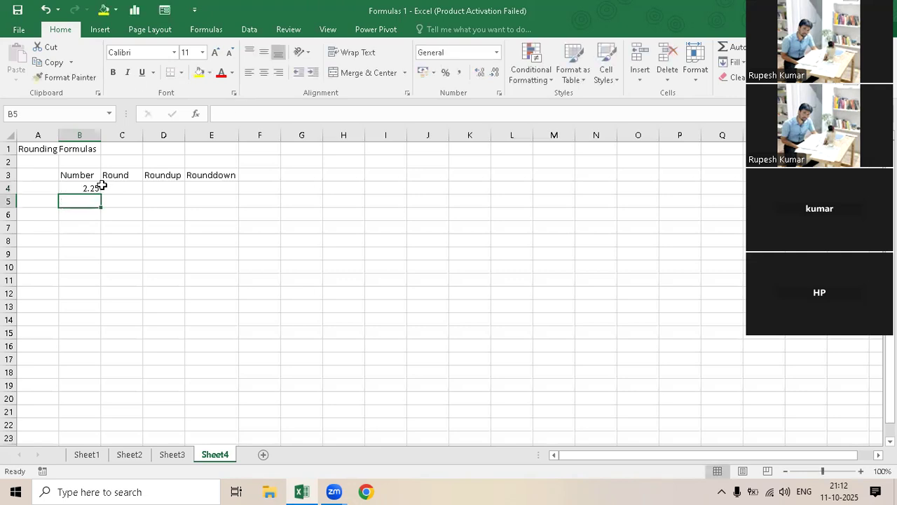
left_click(86, 185)
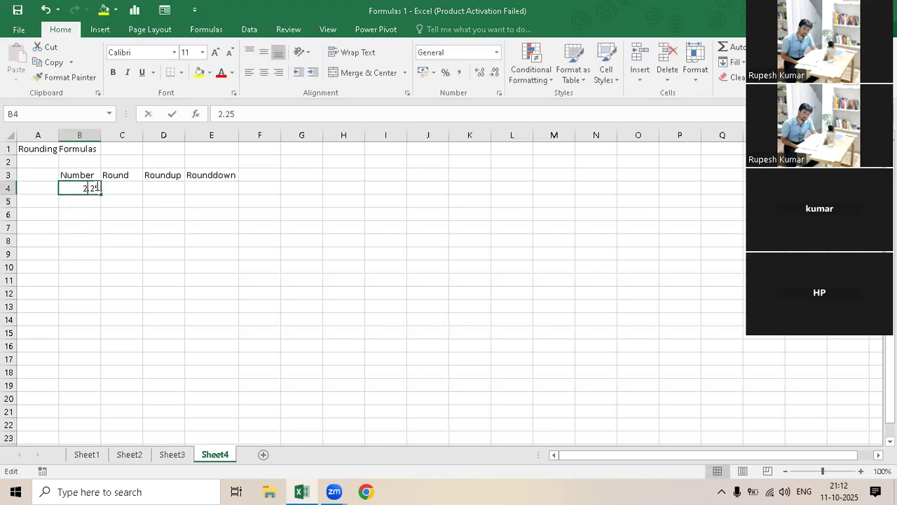
double_click(100, 187)
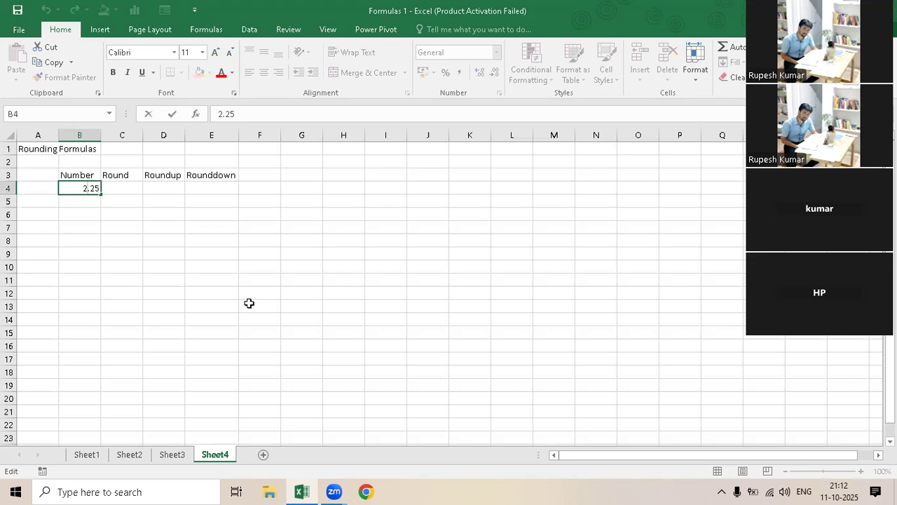
type("73")
key("Return")
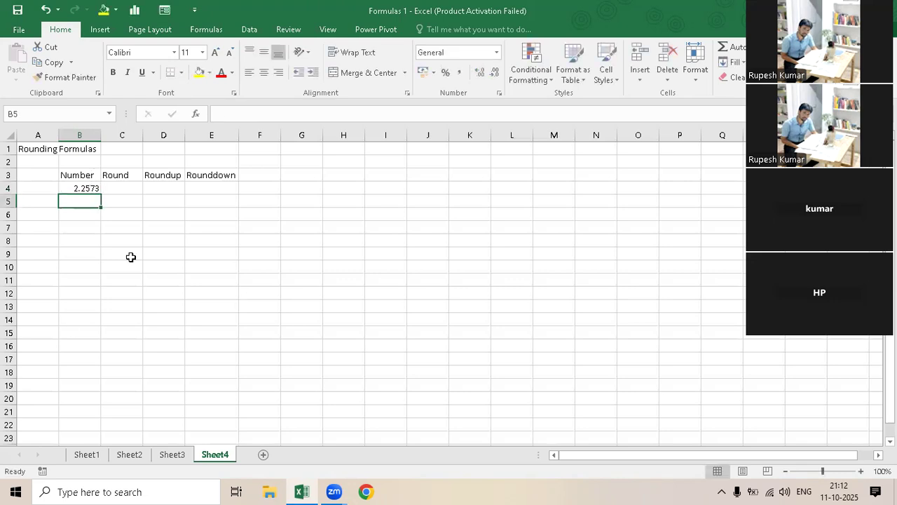
- Copy the number in B4 into cells B5 and B6
key("Up")
key("ctrl+c")
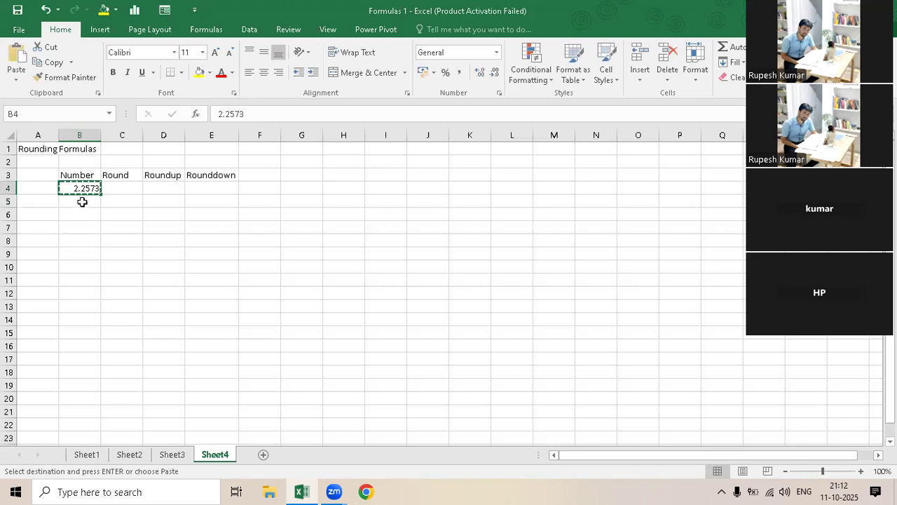
left_click_drag(79, 201, 85, 215)
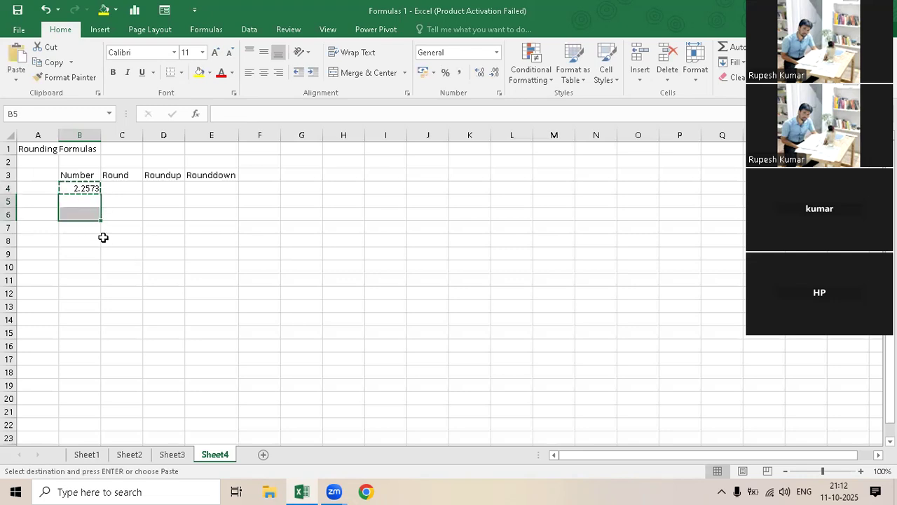
key("ctrl+v")
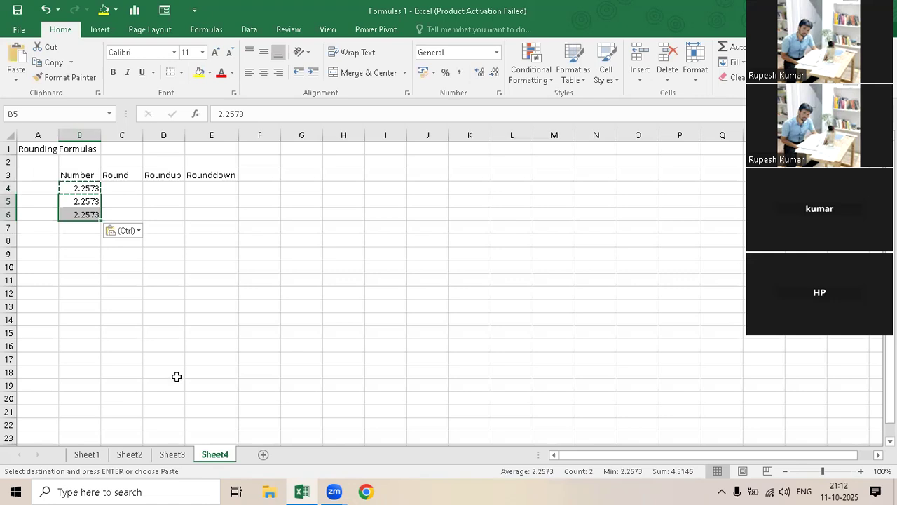
- Write the formula =round(B4,3) in C4 to round the first number to three decimals
key("Up")
key("Right")
type("=round(")
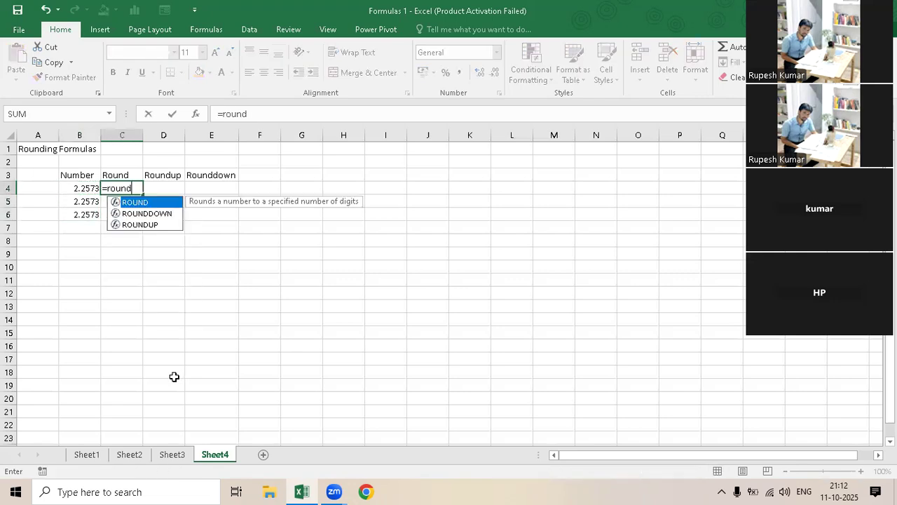
left_click(82, 190)
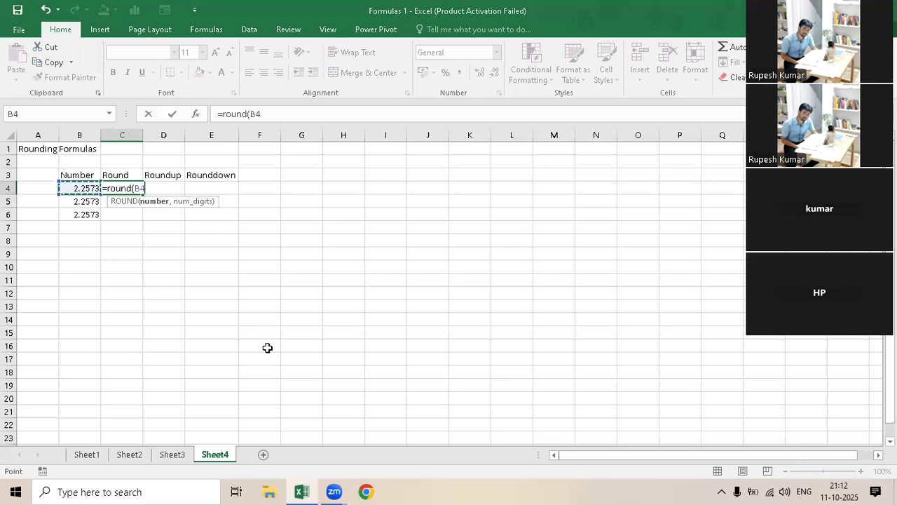
type(",")
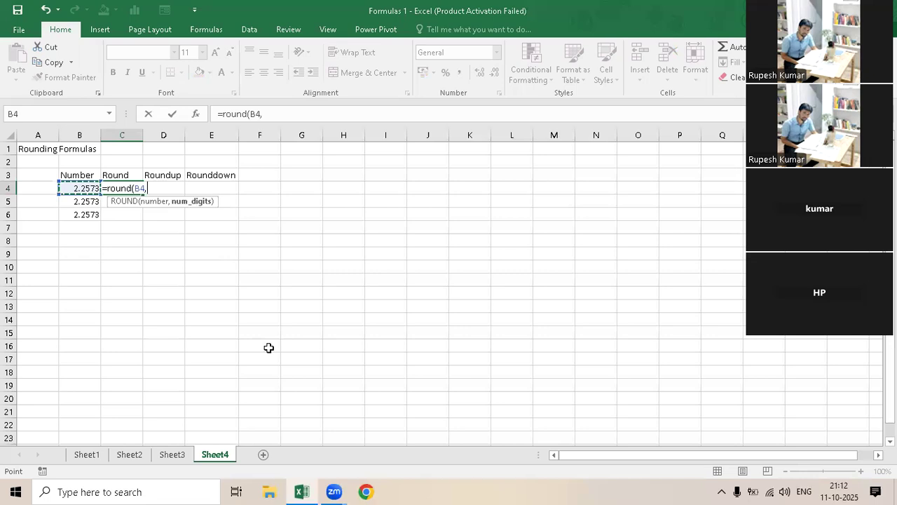
type("3)")
- Copy the formula text in C4, leave the edit and paste the formula back into C4
left_click(155, 189)
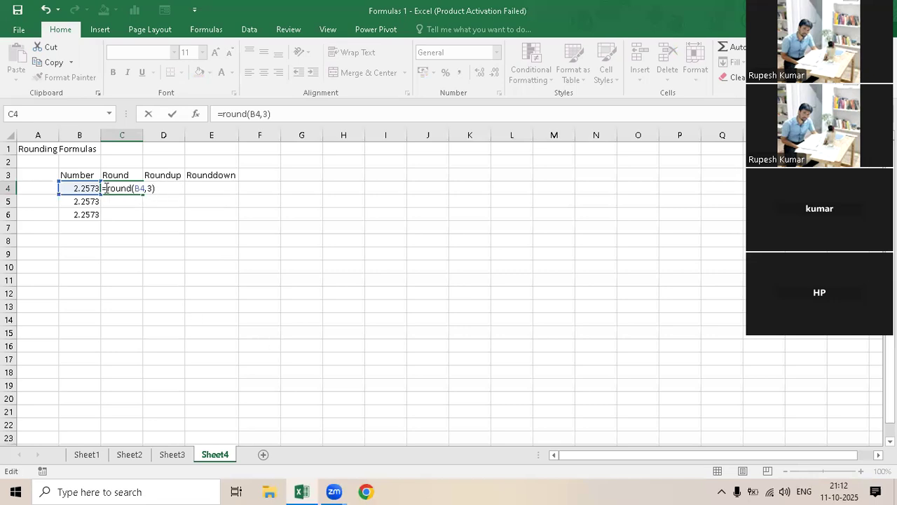
left_click_drag(160, 188, 102, 188)
key("ctrl+c")
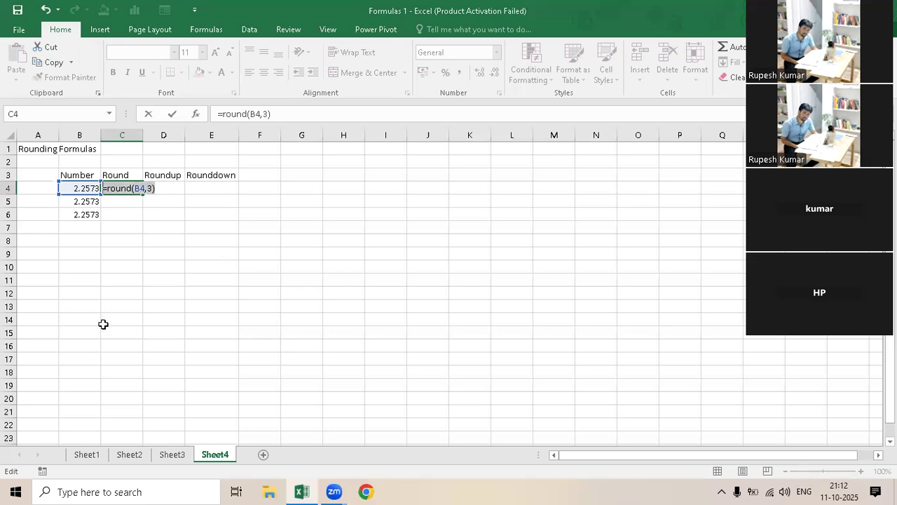
key("Escape")
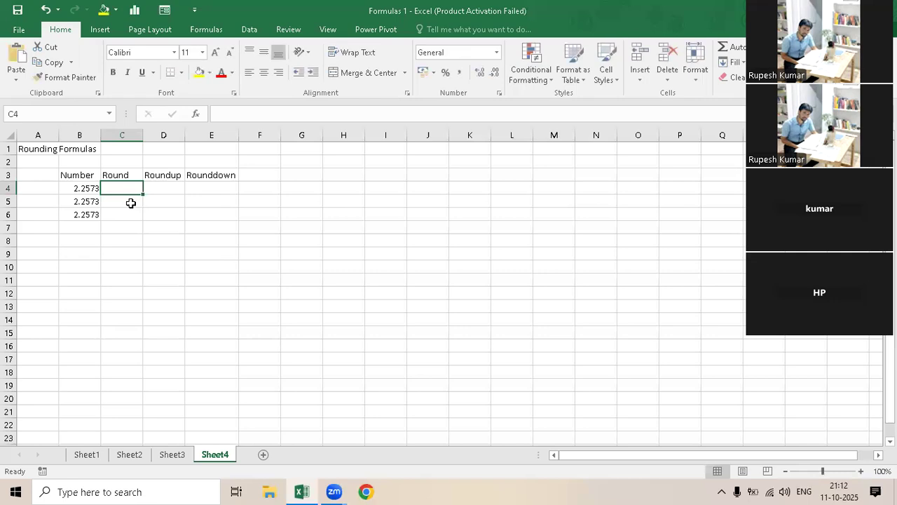
key("ctrl+v")
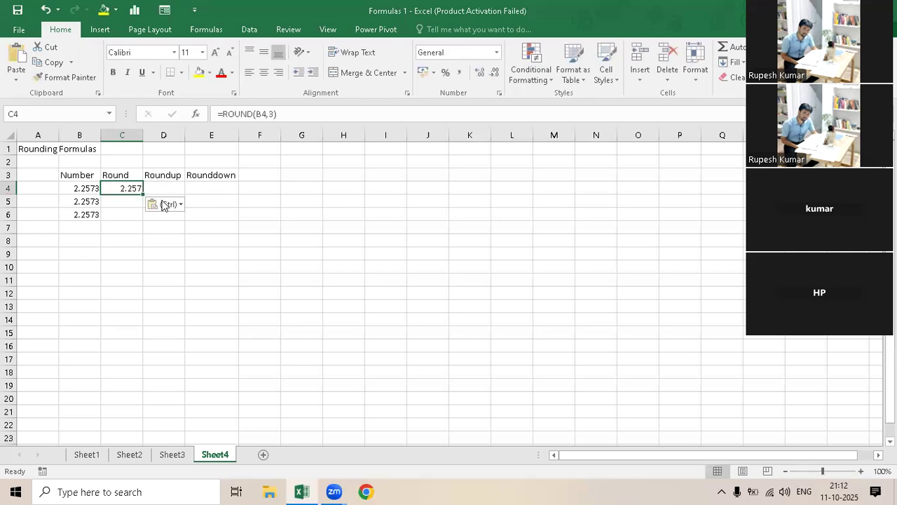
- Paste the copied ROUND formula into D4 and change it to =ROUNDUP(B4,3)
key("Right")
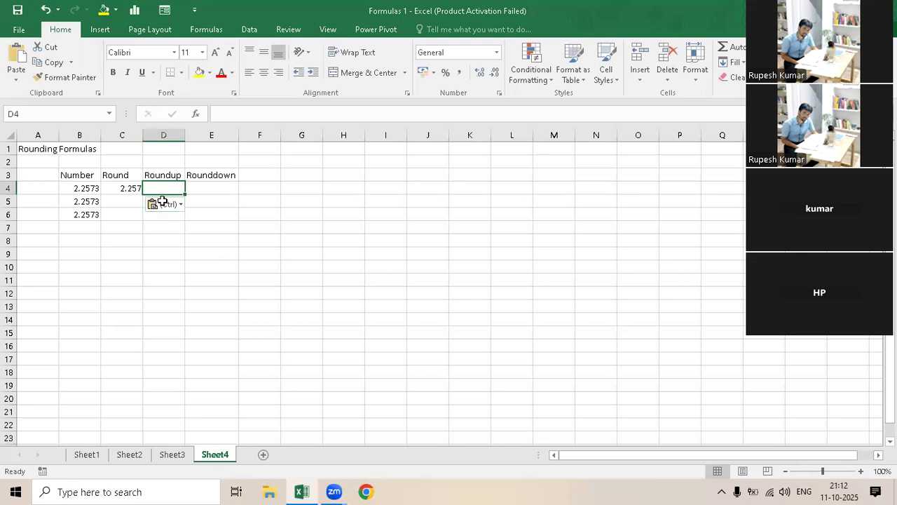
key("ctrl+v")
key("F2")
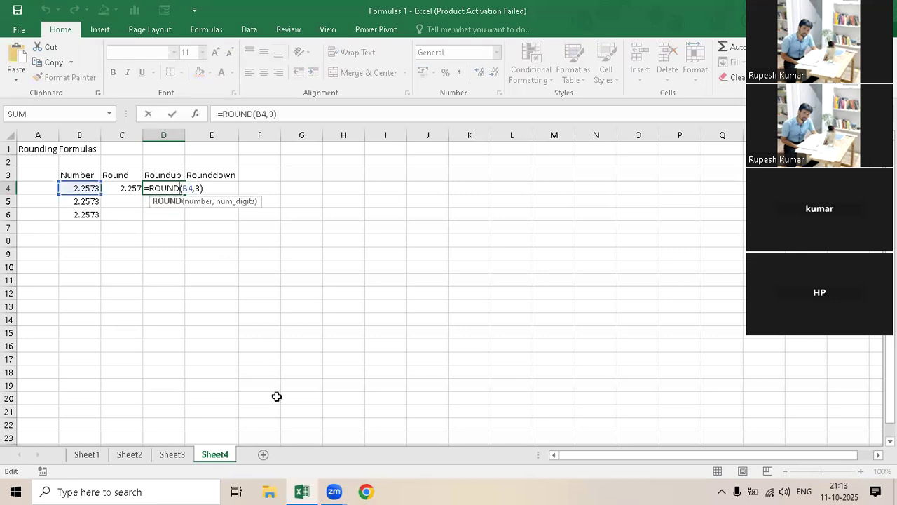
type("UP")
key("Return")
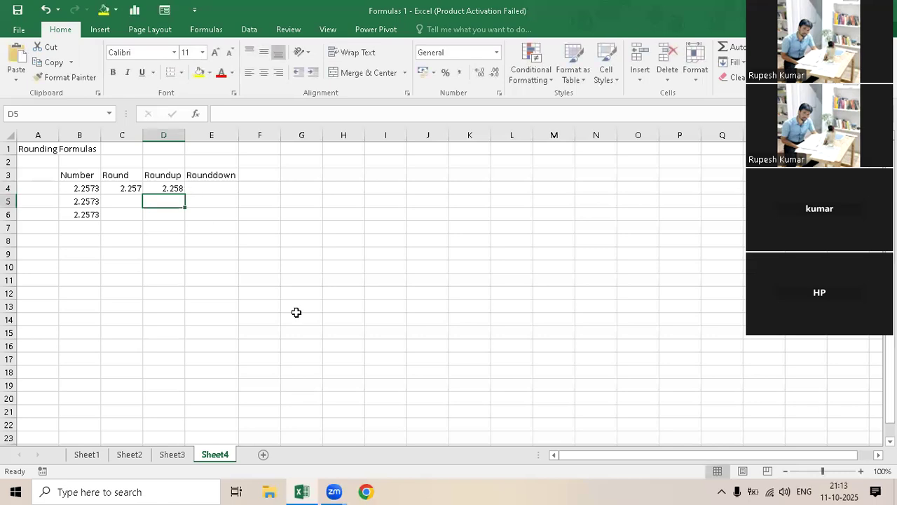
- Paste the copied ROUND formula into E4 and change it to =rounddown(B4,3)
key("Up")
key("Right")
key("F2")
key("ctrl+v")
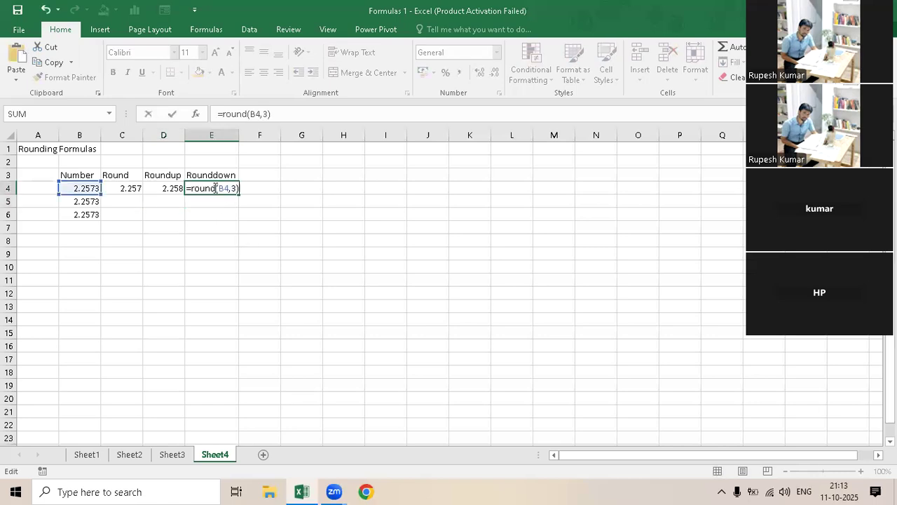
type("dow")
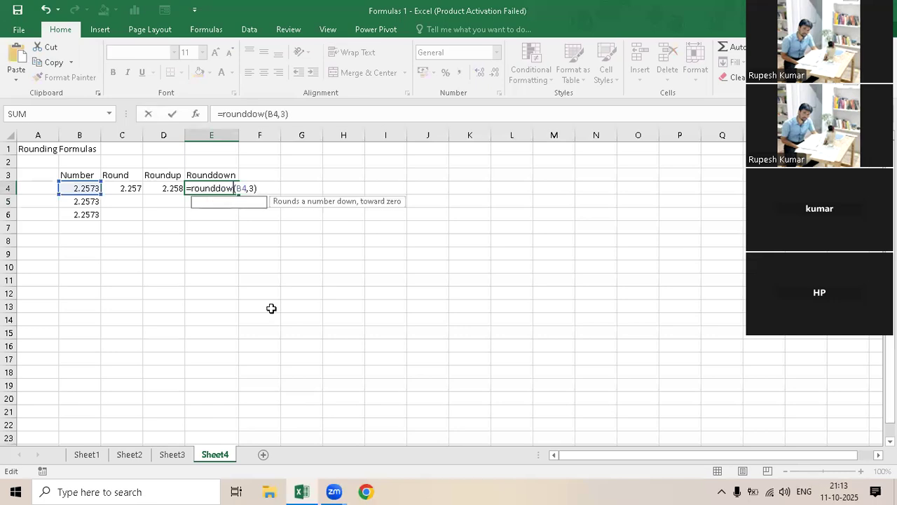
type("n")
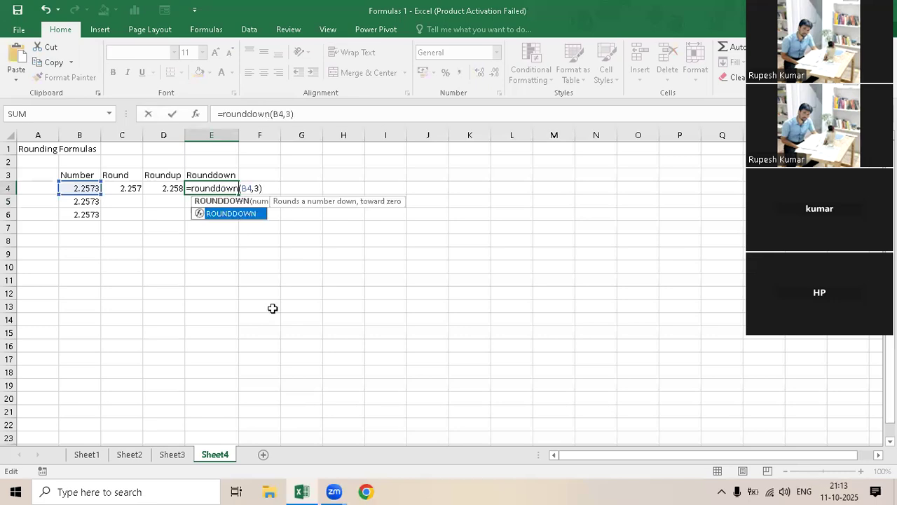
key("Return")
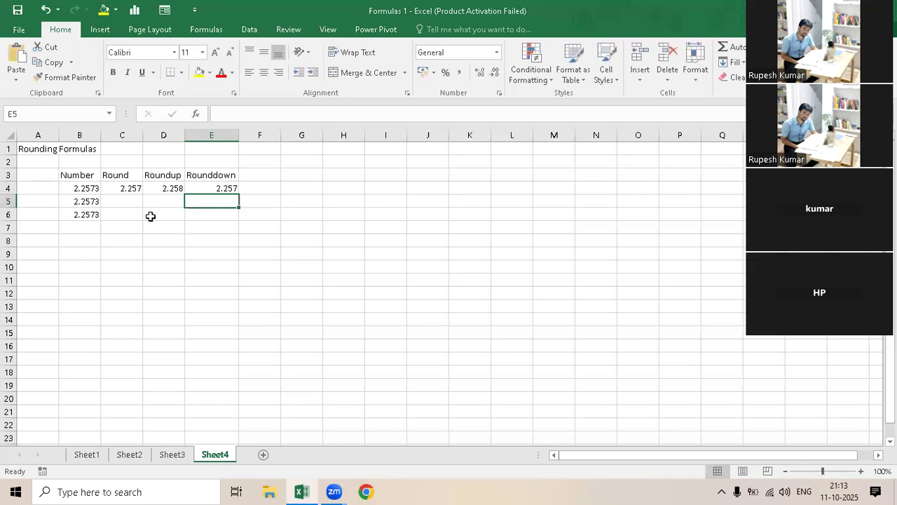
- Fill the three rounding formulas from C4:E4 down through row 6
left_click_drag(122, 190, 223, 214)
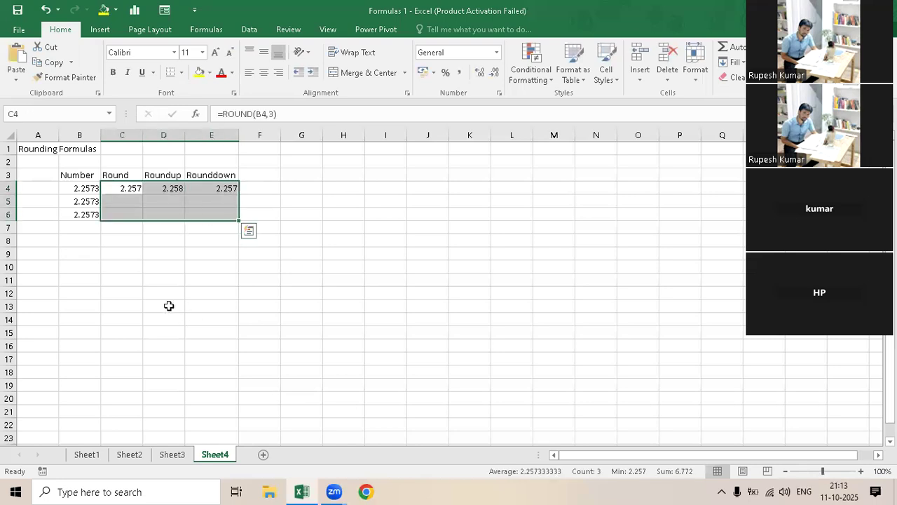
key("ctrl+d")
- Change the ROUND formula in C5 to use 2 decimal digits
key("Down")
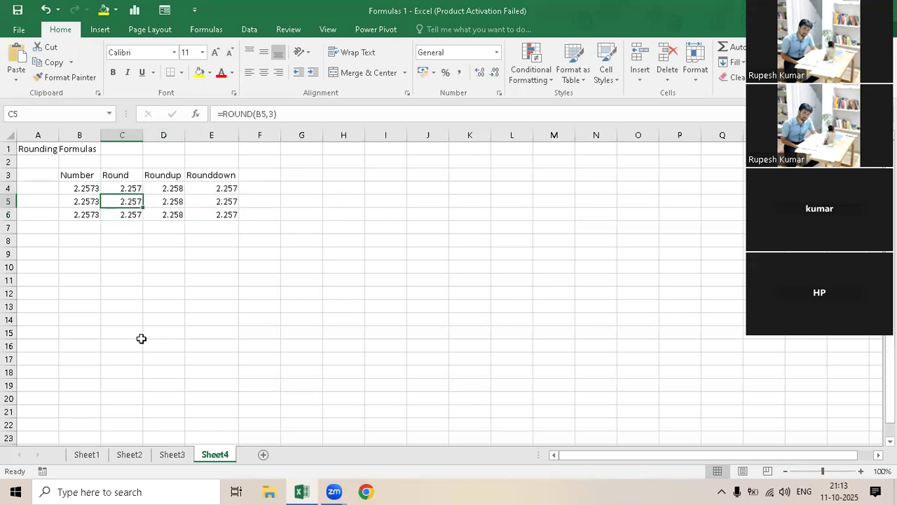
key("F2")
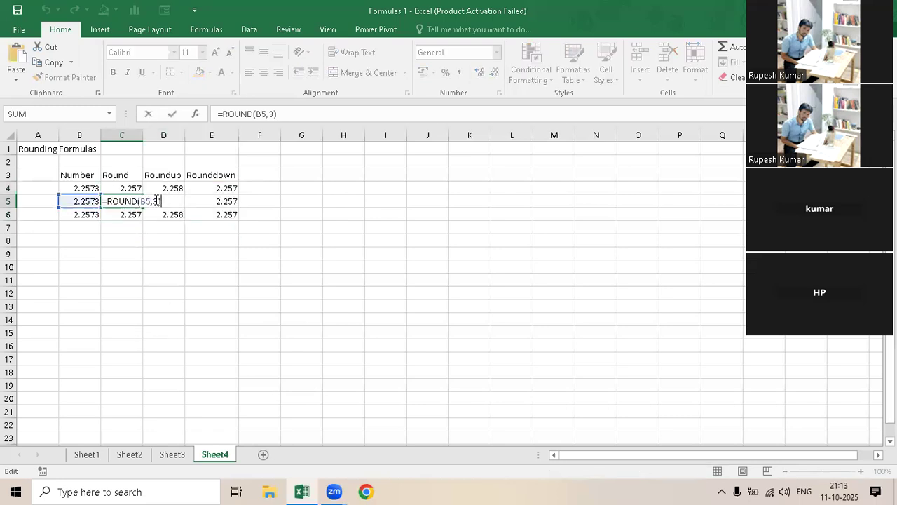
left_click(156, 201)
key("BackSpace")
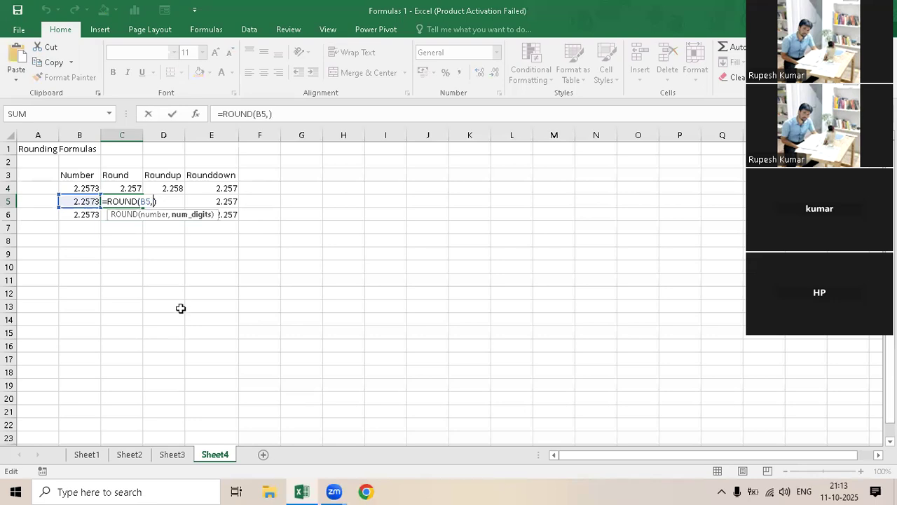
type("2")
key("Return")
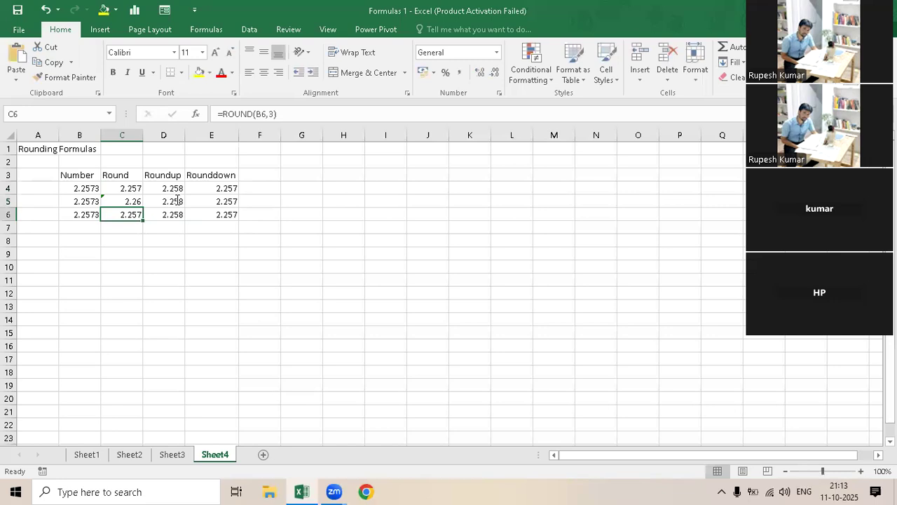
- Change the ROUNDUP formula in D5 to use 2 decimal digits
double_click(177, 202)
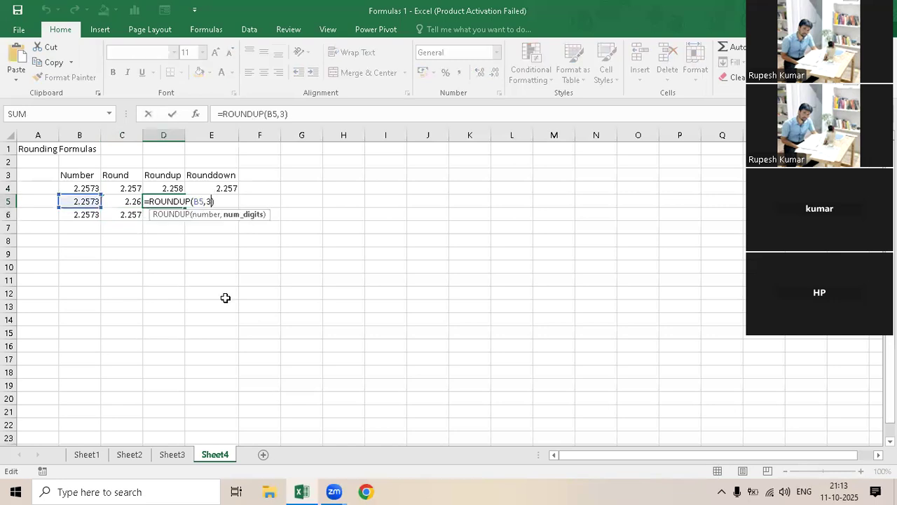
key("BackSpace")
type("2")
key("Return")
- Change the ROUNDDOWN formula in E5 to use 2 decimal digits
left_click(233, 203)
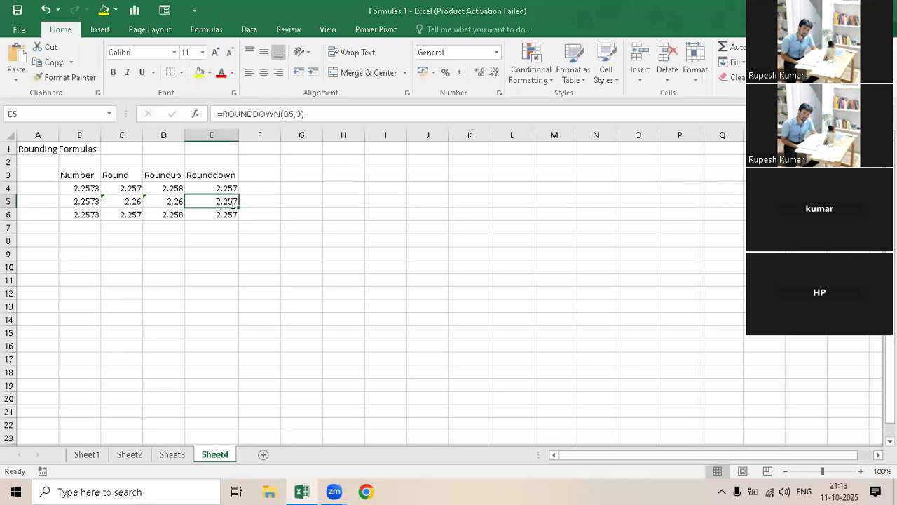
key("F2")
left_click(264, 201)
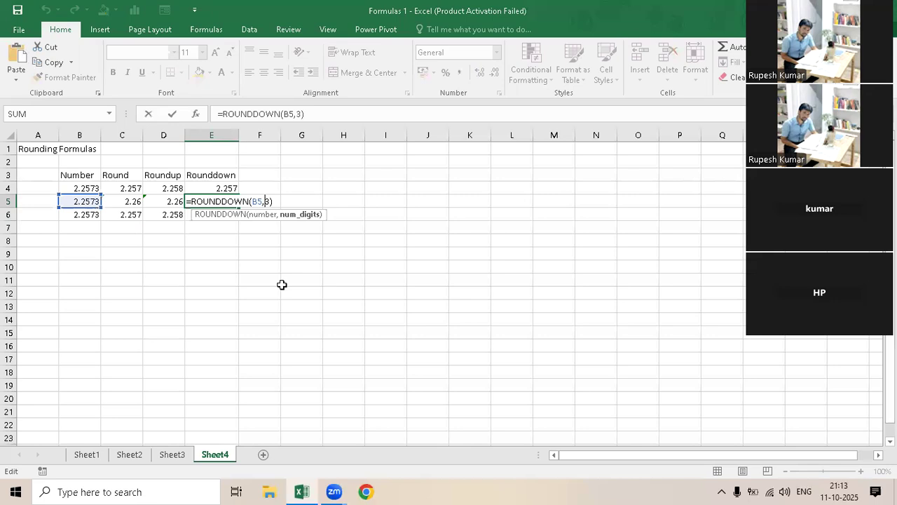
key("Delete")
type("2")
key("Return")
- Change the ROUND formula in C6 to use 1 decimal digit
double_click(126, 215)
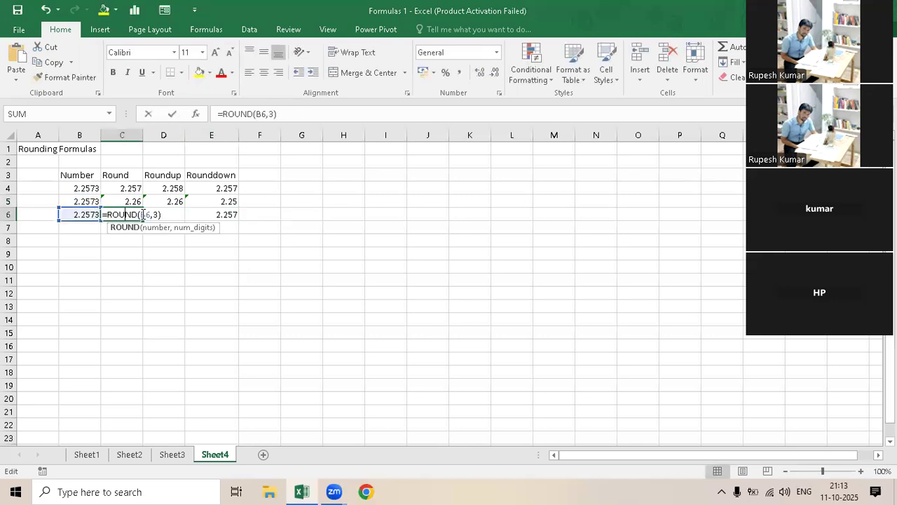
left_click(157, 214)
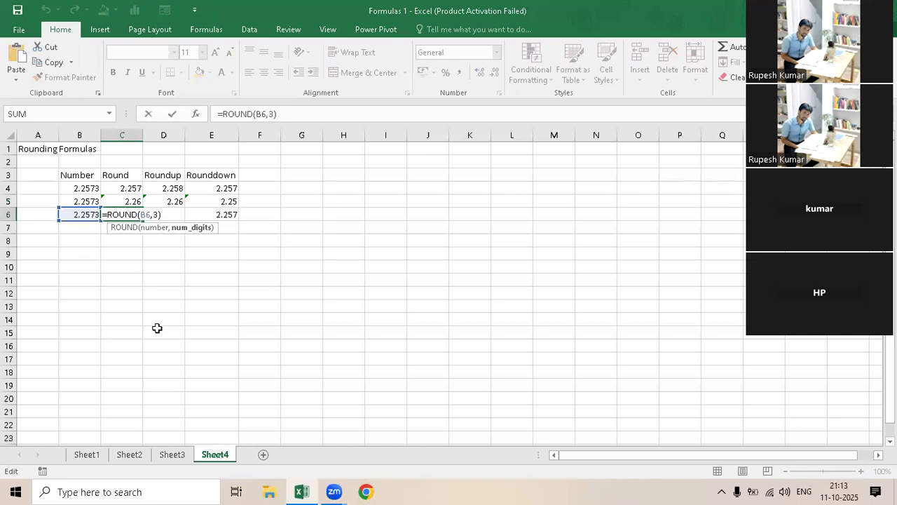
key("Delete")
type("1")
key("Return")
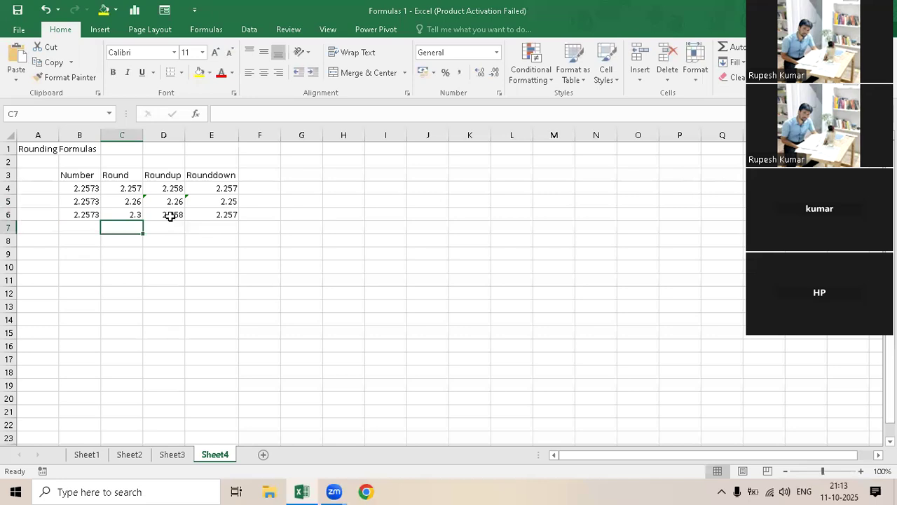
- Change the ROUNDUP formula in D6 to use 1 decimal digit
double_click(174, 214)
left_click(211, 214)
key("BackSpace")
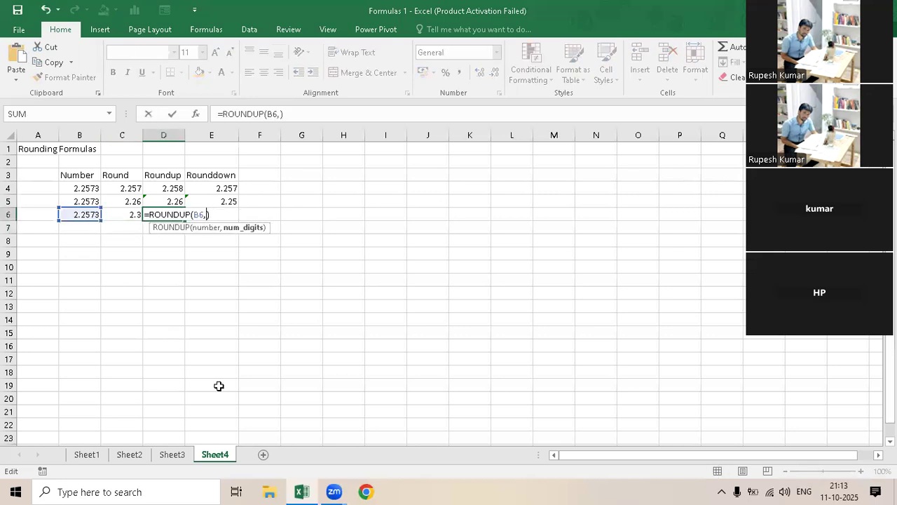
type("1")
key("Return")
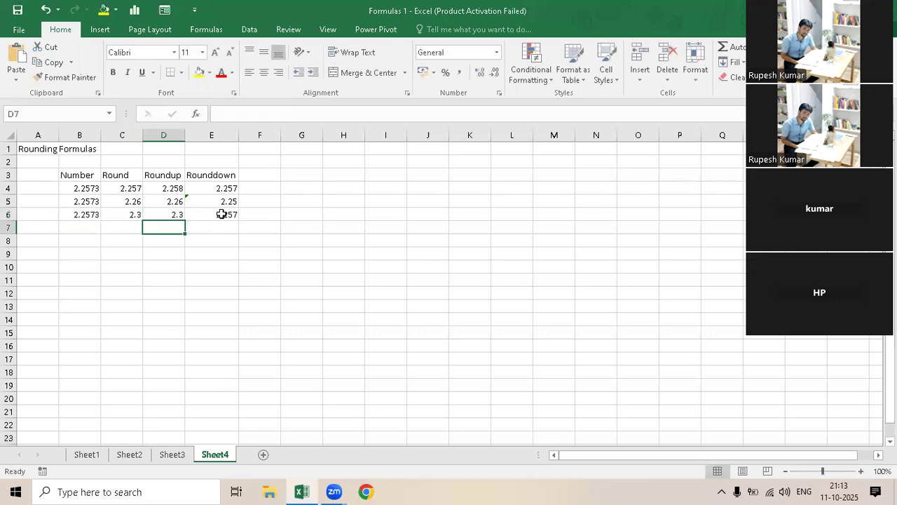
- Change the ROUNDDOWN formula in E6 to use 1 decimal digit
double_click(222, 213)
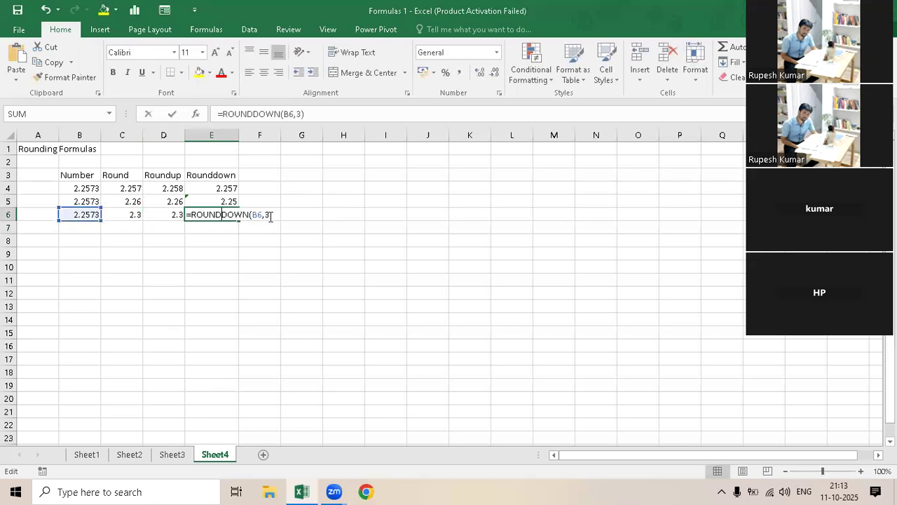
left_click(271, 216)
key("BackSpace")
type("1")
key("Return")
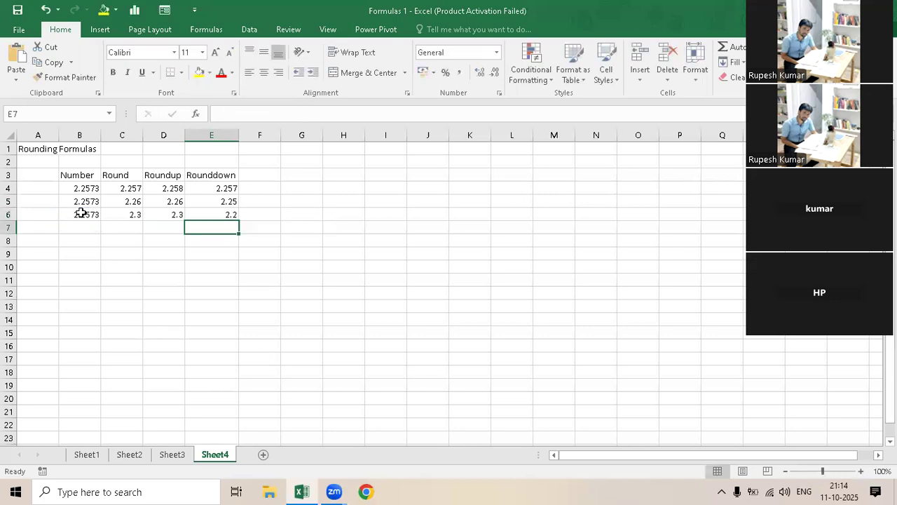
- Compare the number in B4 with its ROUND, ROUNDUP and ROUNDDOWN formulas and results in C4:E4
left_click(93, 190)
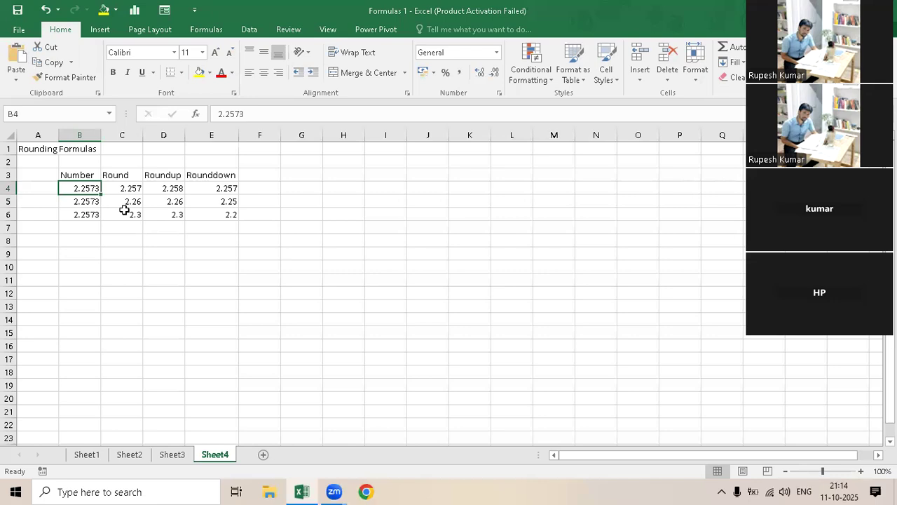
left_click_drag(124, 176, 126, 214)
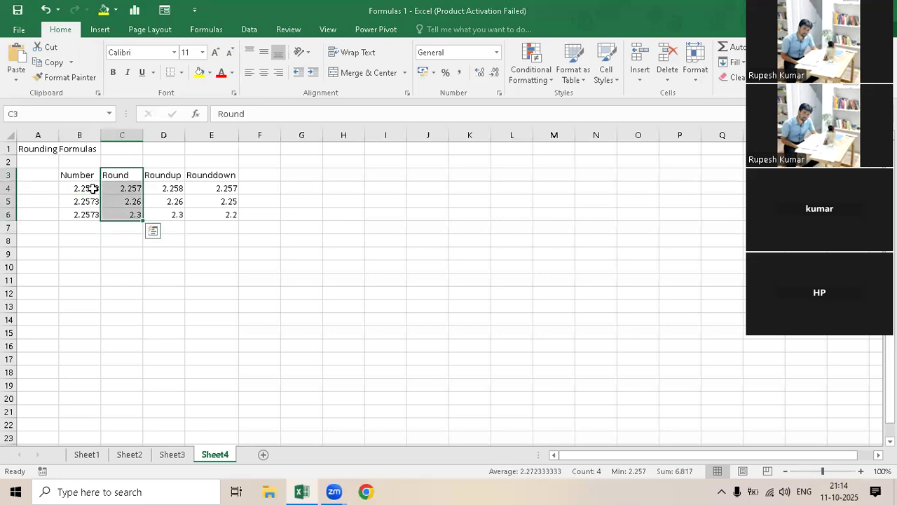
left_click(131, 188)
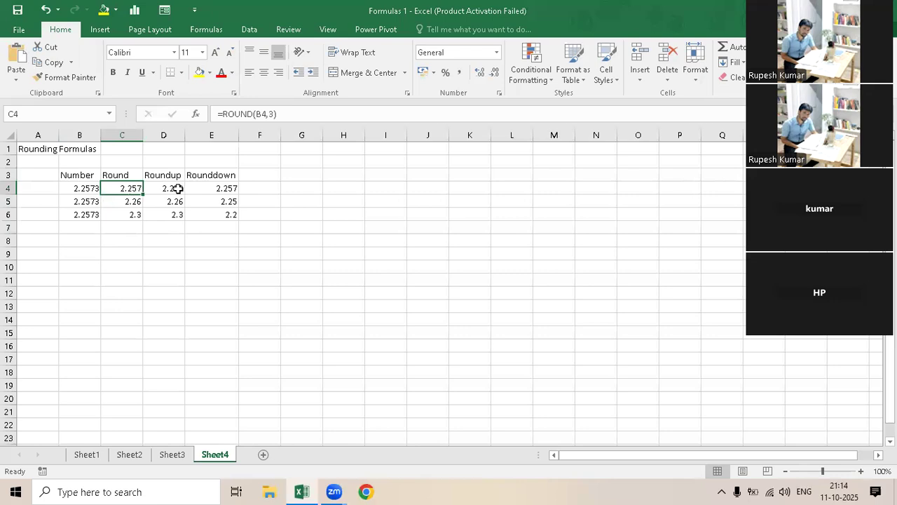
key("Right")
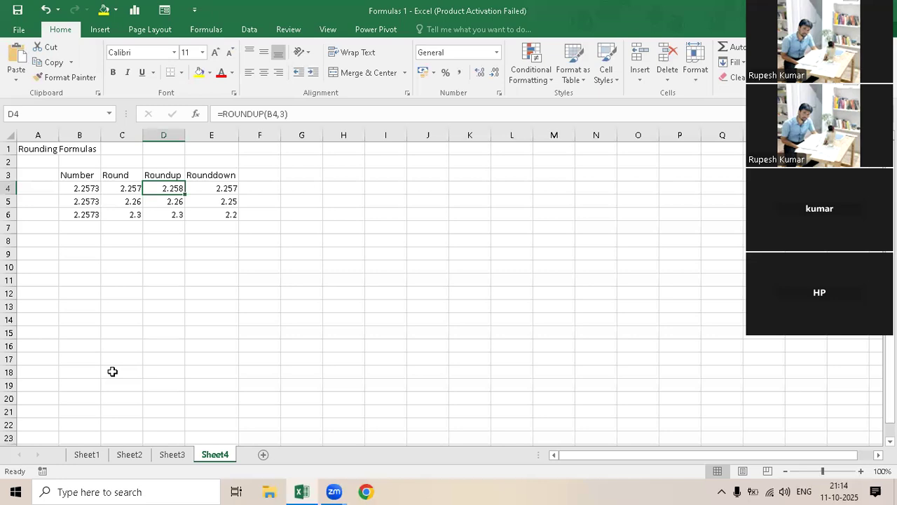
left_click(216, 185)
left_click(127, 190)
left_click(225, 189)
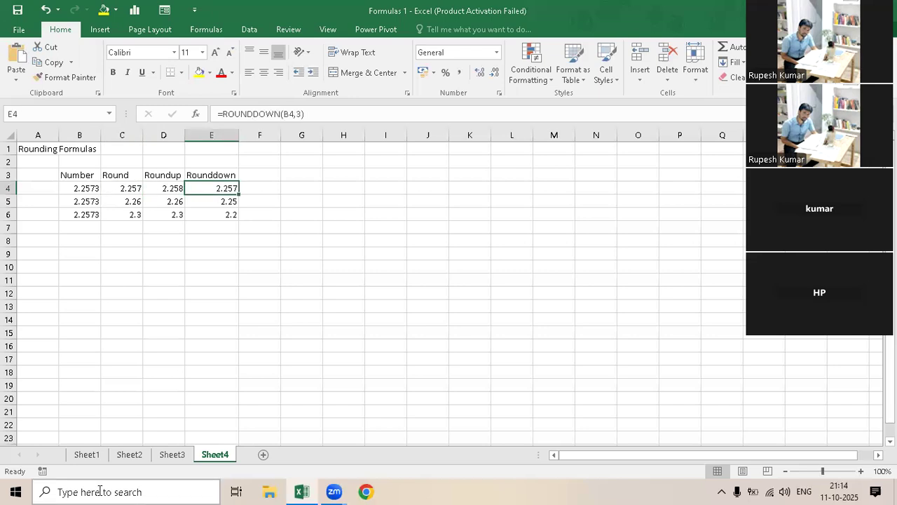
- Examine the two-digit rounding formulas in C5:E5 against B5, and review the Roundup and Rounddown results
left_click(119, 202)
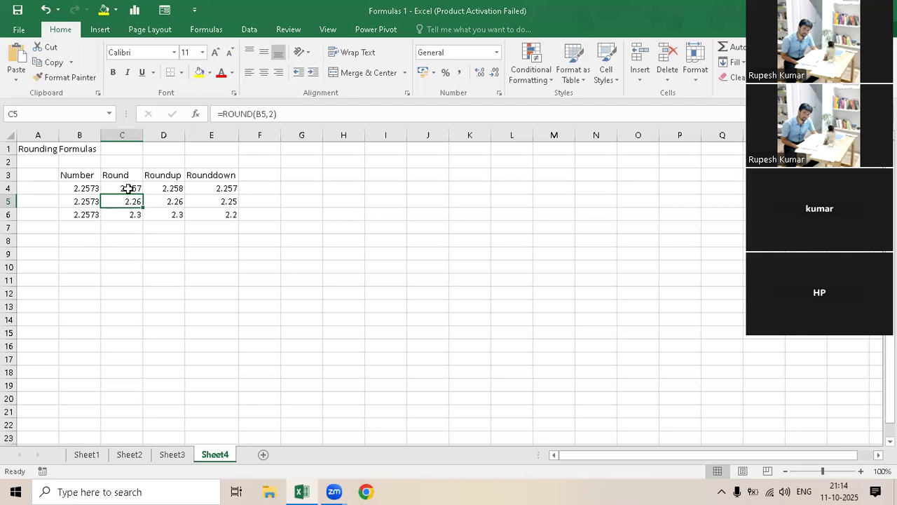
key("Up")
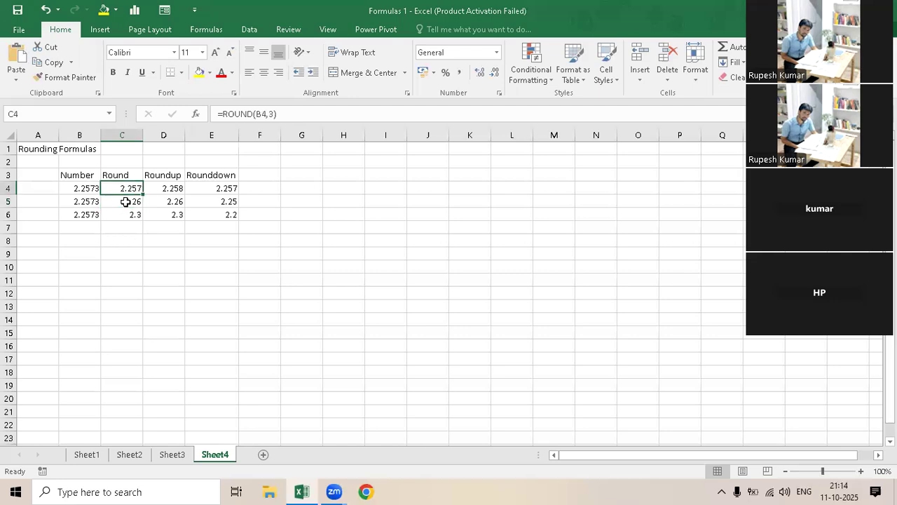
key("Down")
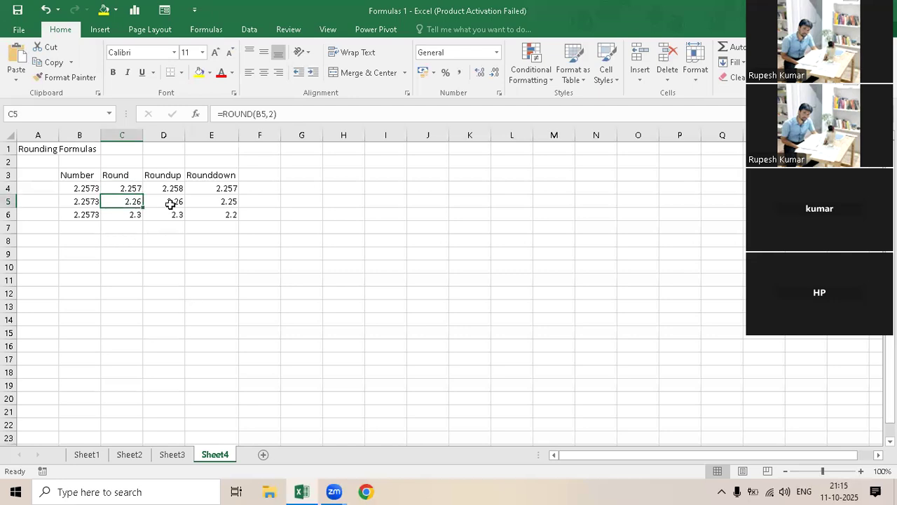
key("Right")
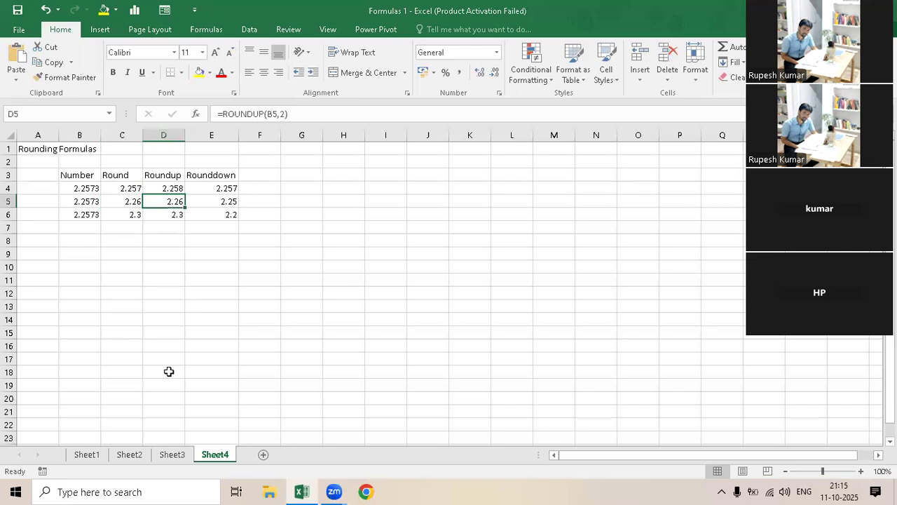
key("Right")
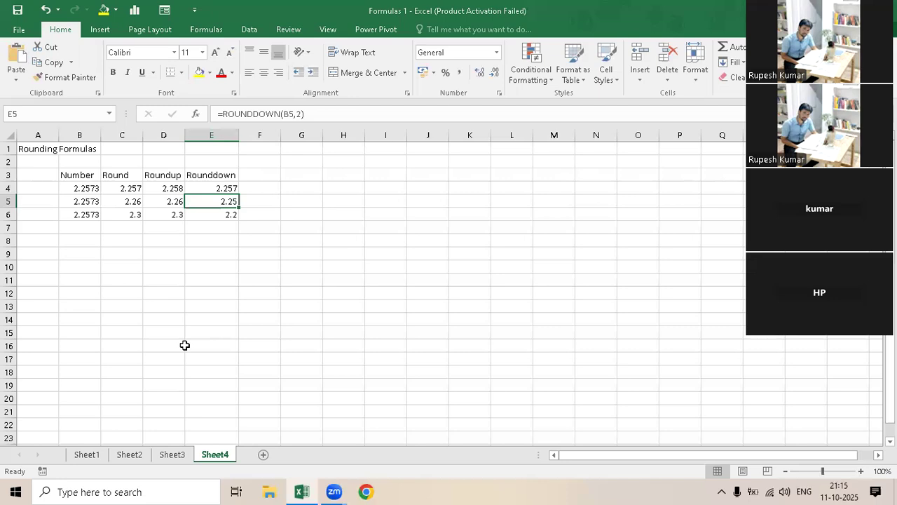
key("Left")
key("Left")
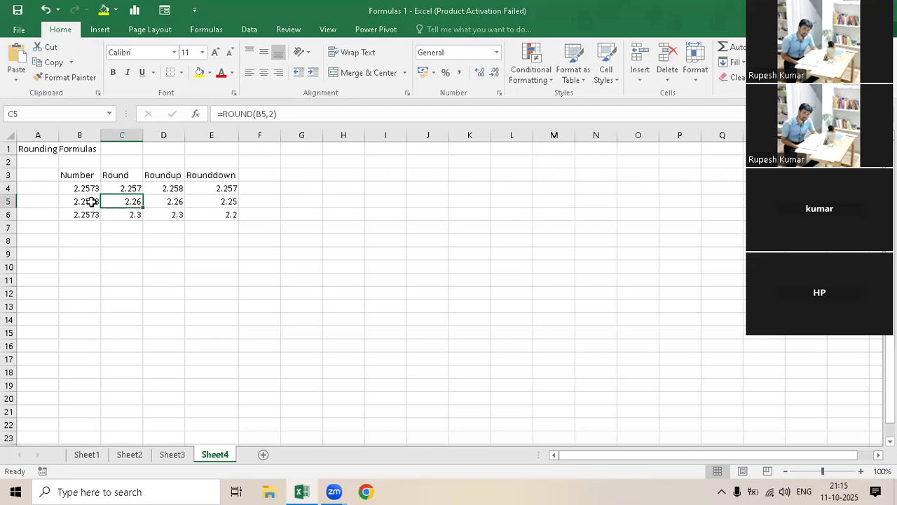
key("Left")
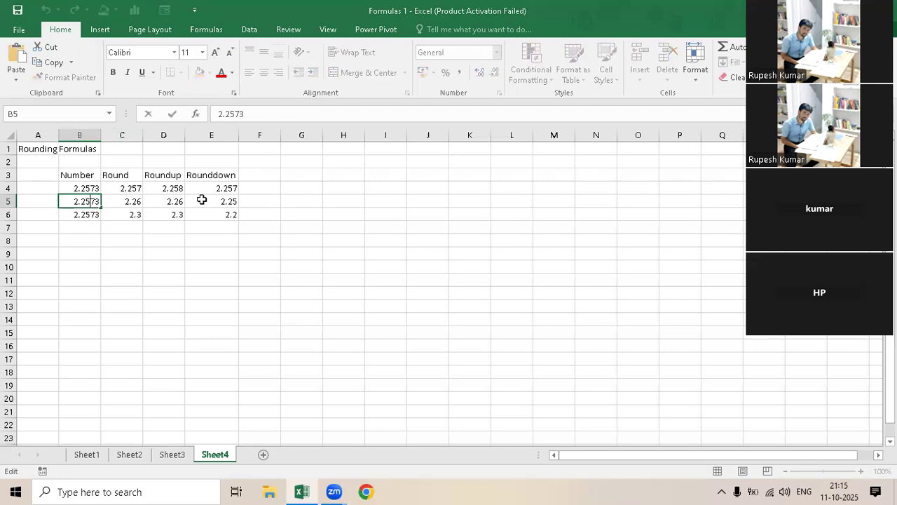
left_click(208, 201)
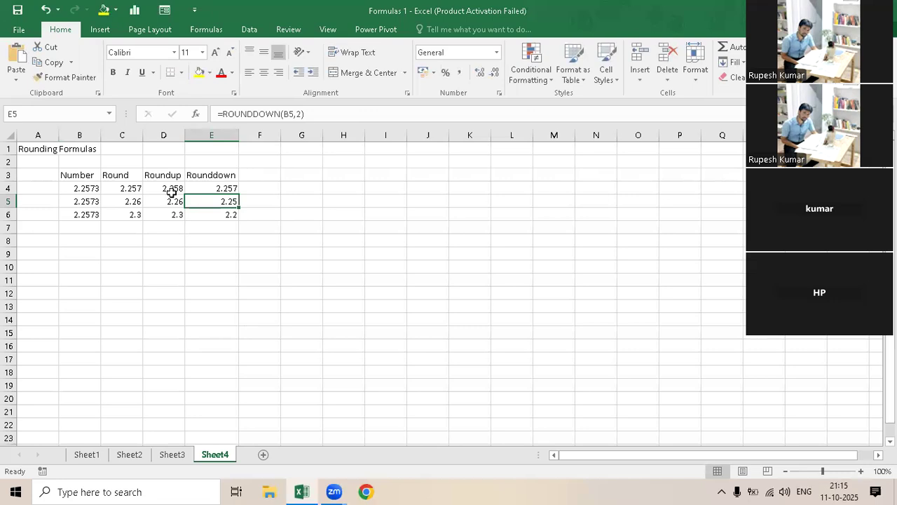
left_click_drag(170, 190, 169, 213)
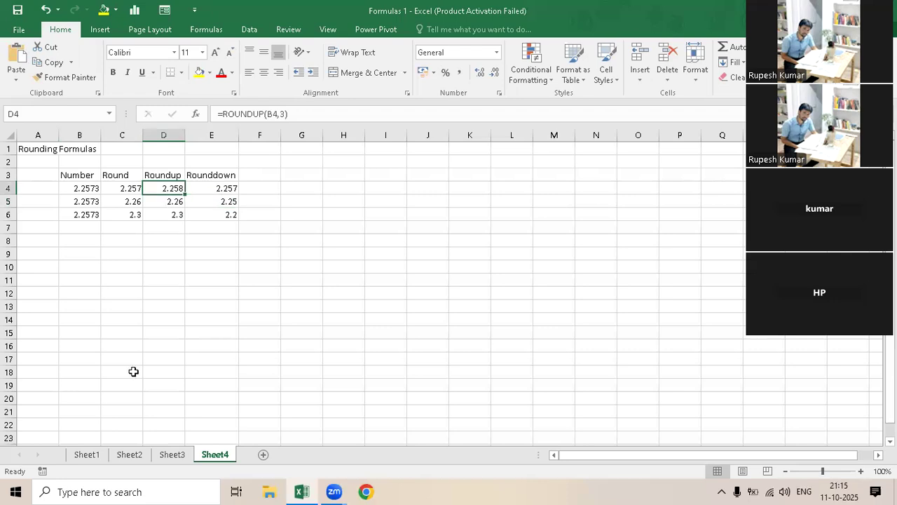
left_click_drag(214, 188, 216, 214)
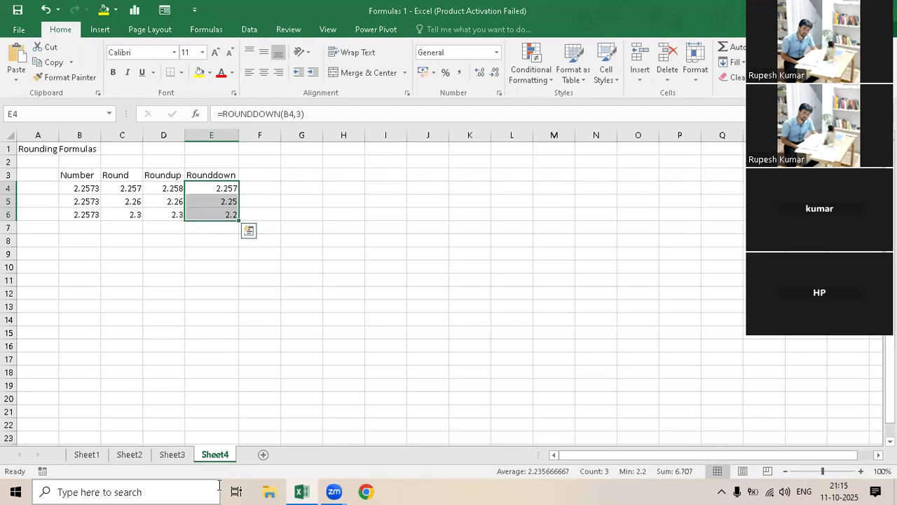
- Make the header row B3:E3 of the rounding table bold
double_click(62, 175)
left_click_drag(63, 175, 247, 168)
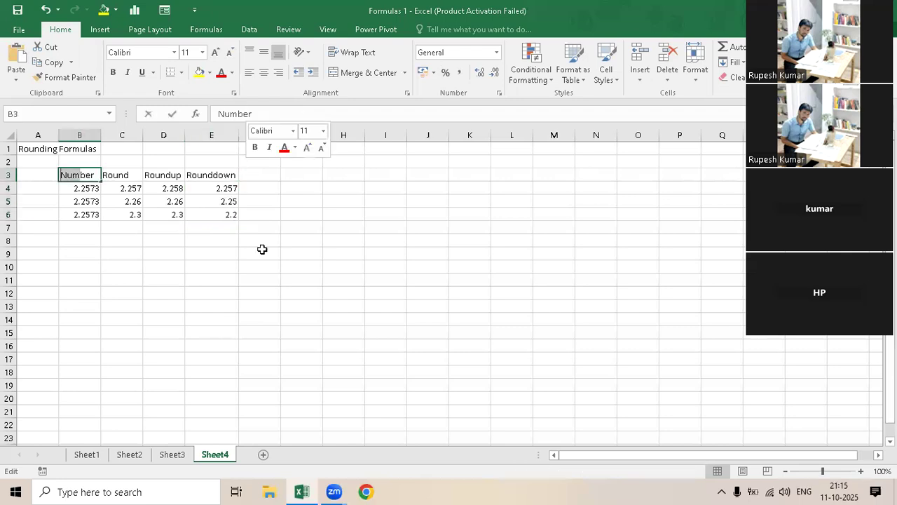
key("Escape")
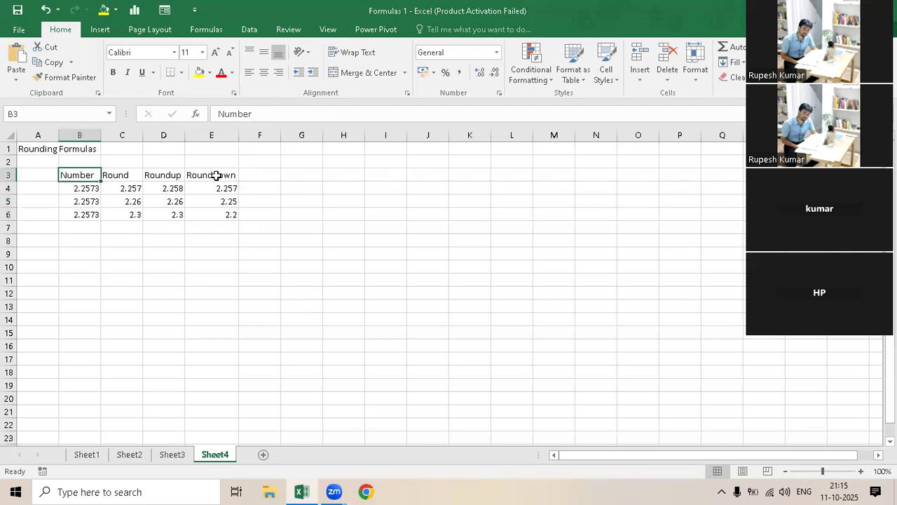
key("ctrl+shift+Right")
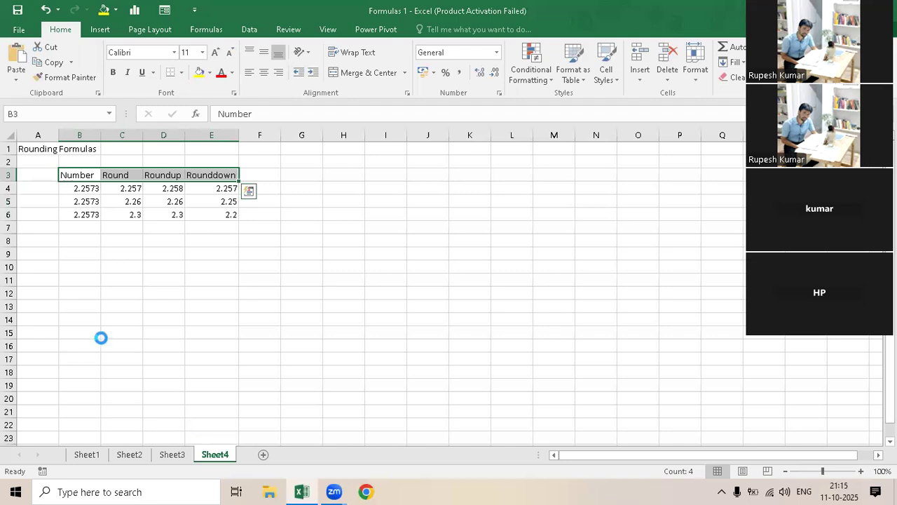
key("ctrl+b")
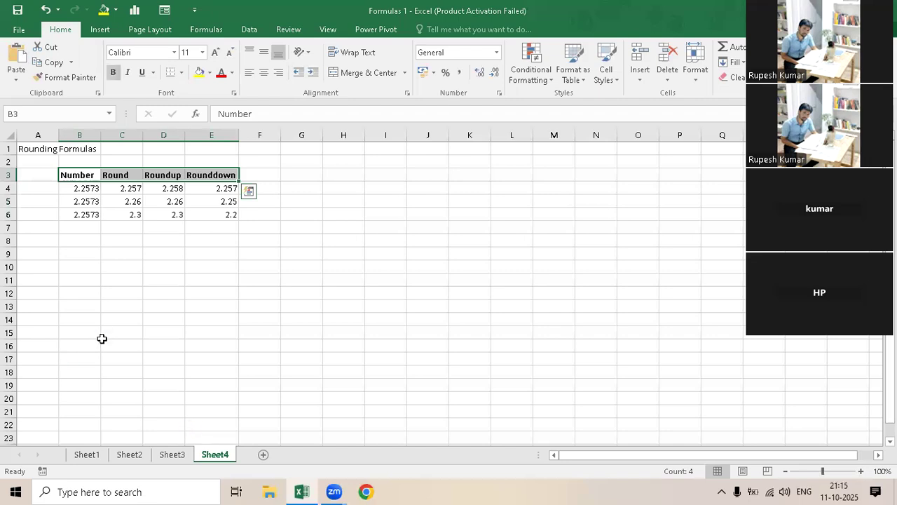
- Enter the sample numbers 257, 271 and 244 in cells B9 to B11
left_click(80, 260)
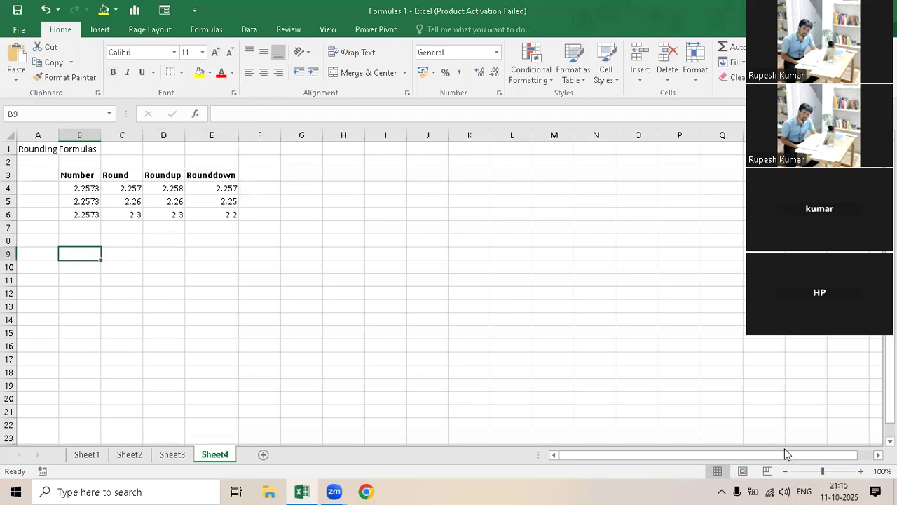
type("257")
key("Return")
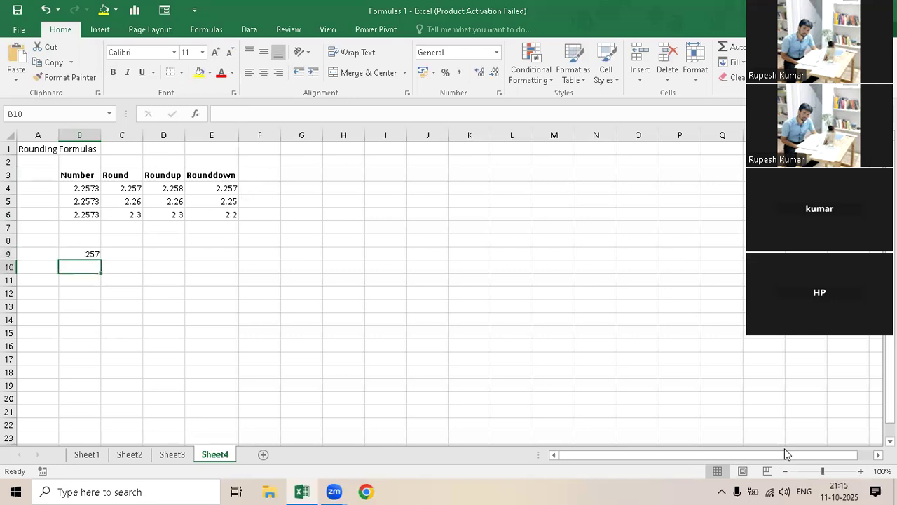
type("27")
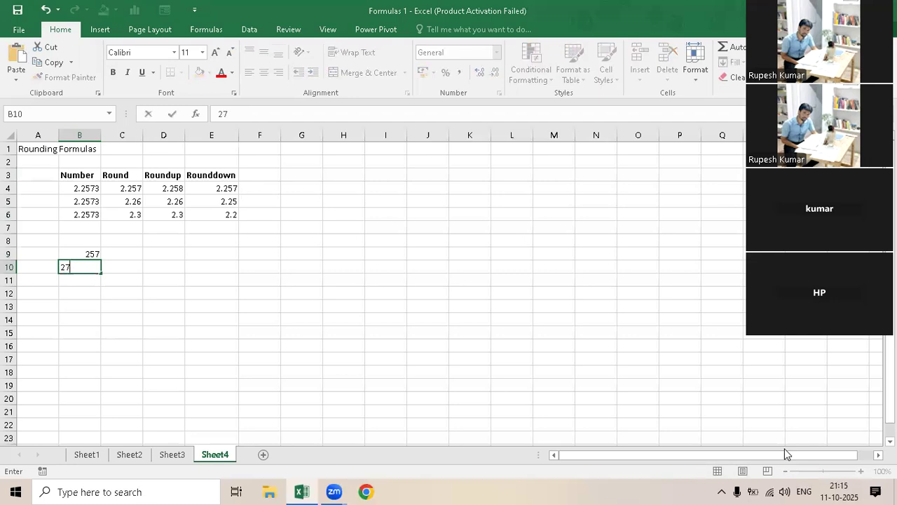
type("1")
key("Return")
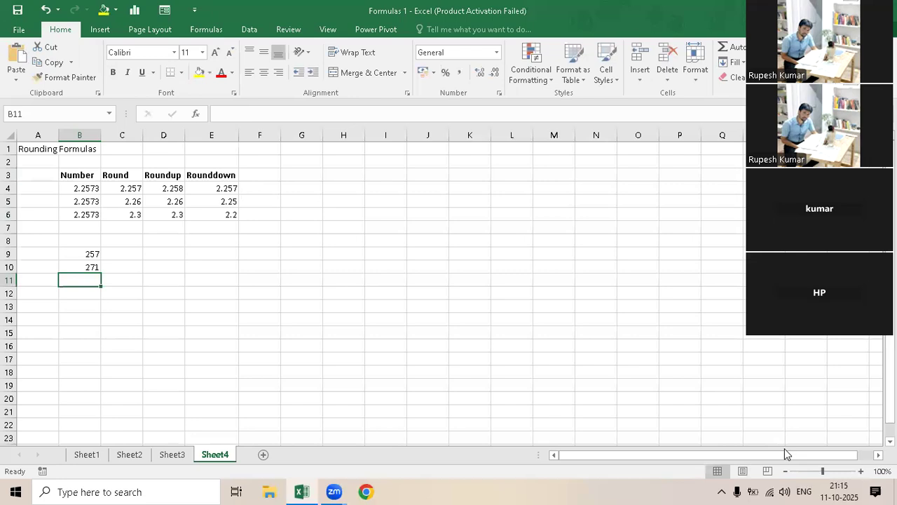
type("244")
key("Return")
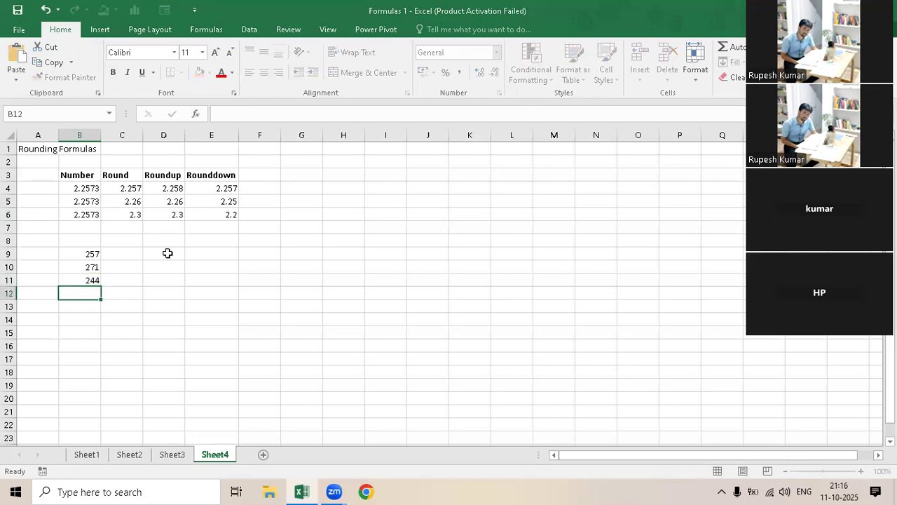
- Enter the column heading "mround" in C8 above the new example
left_click(130, 240)
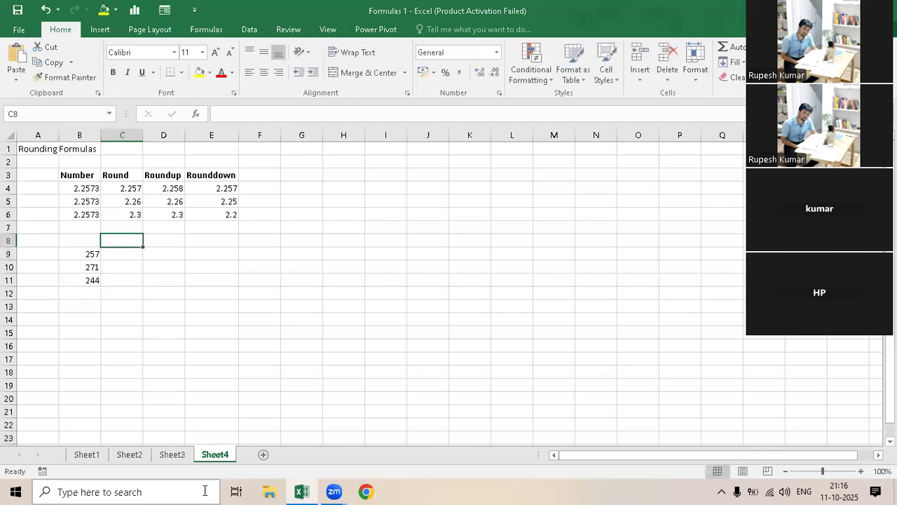
type("mround")
key("Return")
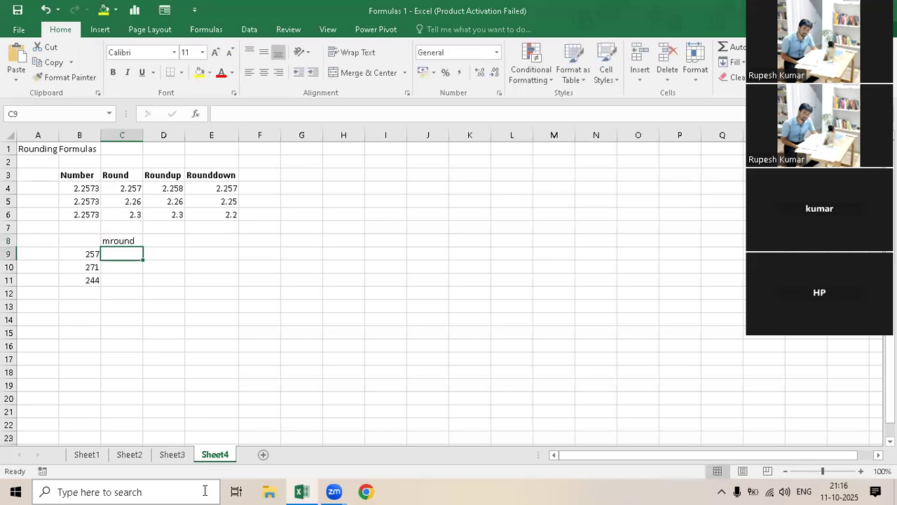
- Enter an MROUND formula in C9 that rounds B9 to the nearest multiple of 5
type("=mrou")
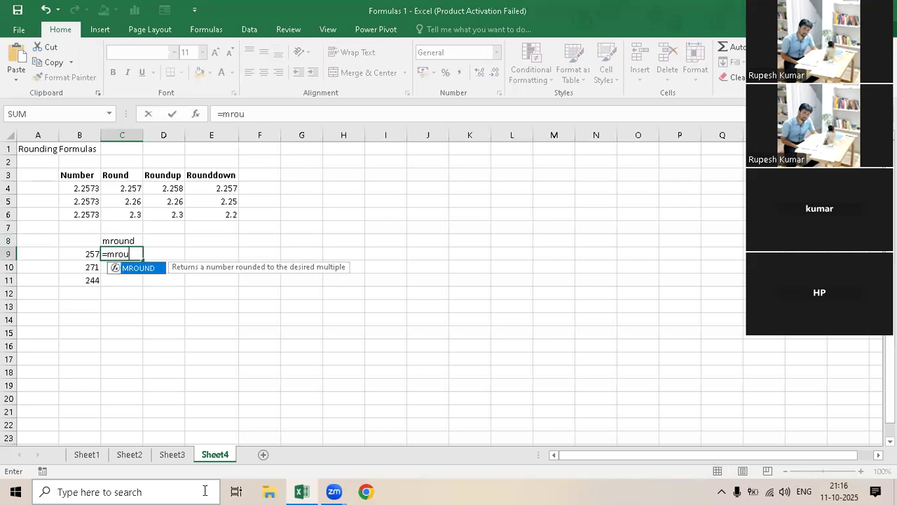
type("n")
key("Tab")
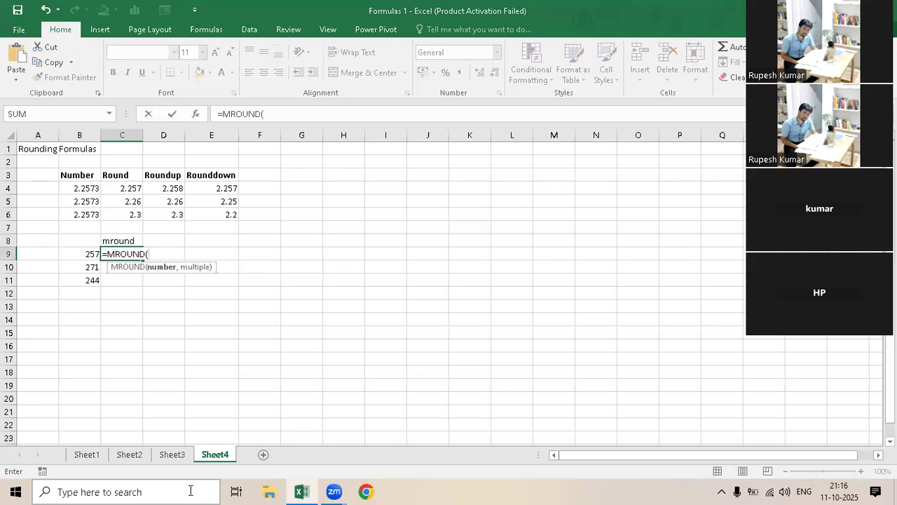
left_click(91, 256)
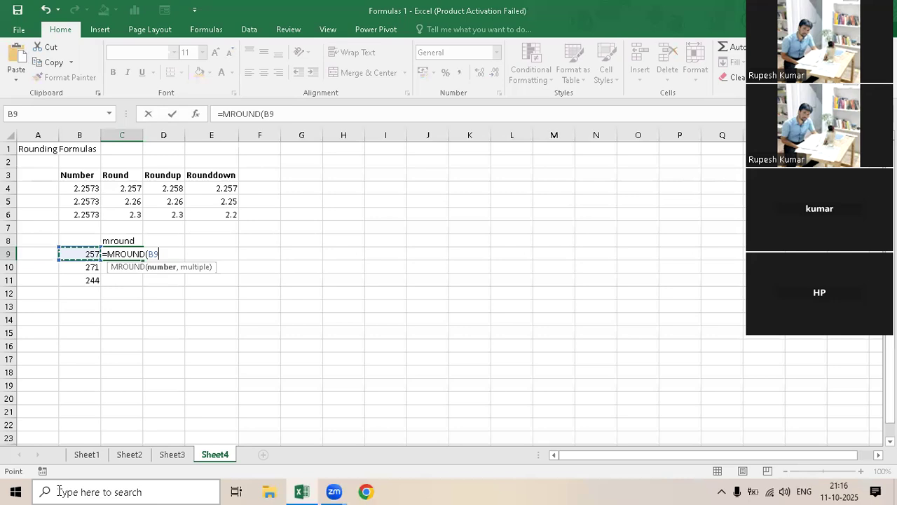
type(",5")
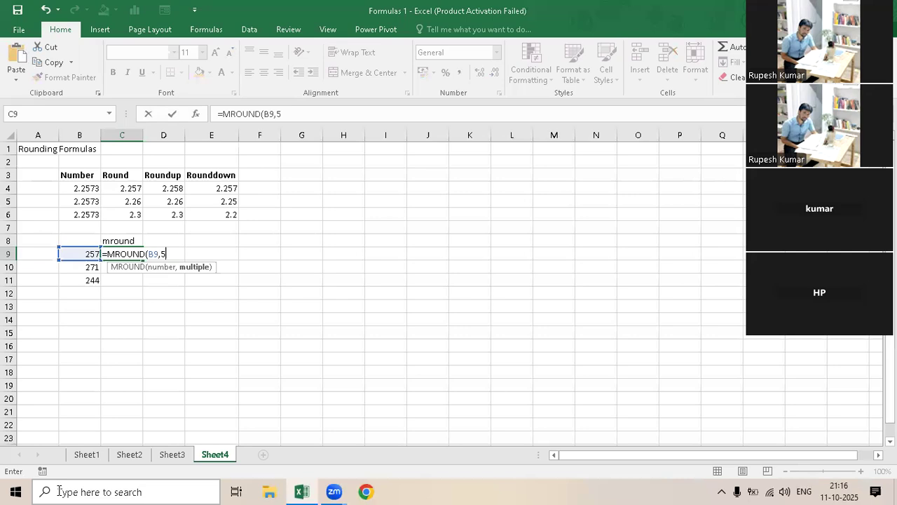
type(")")
key("Return")
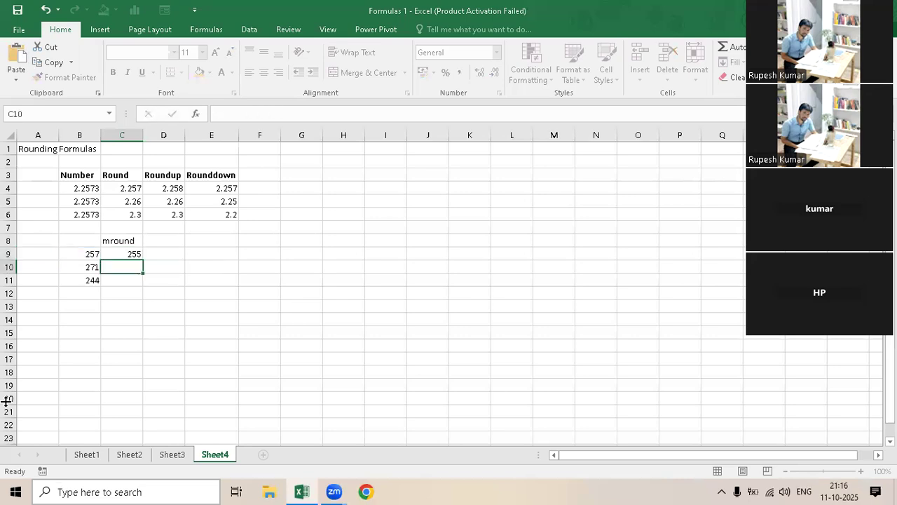
- Fill the MROUND formula from C9 down to C11
double_click(130, 254)
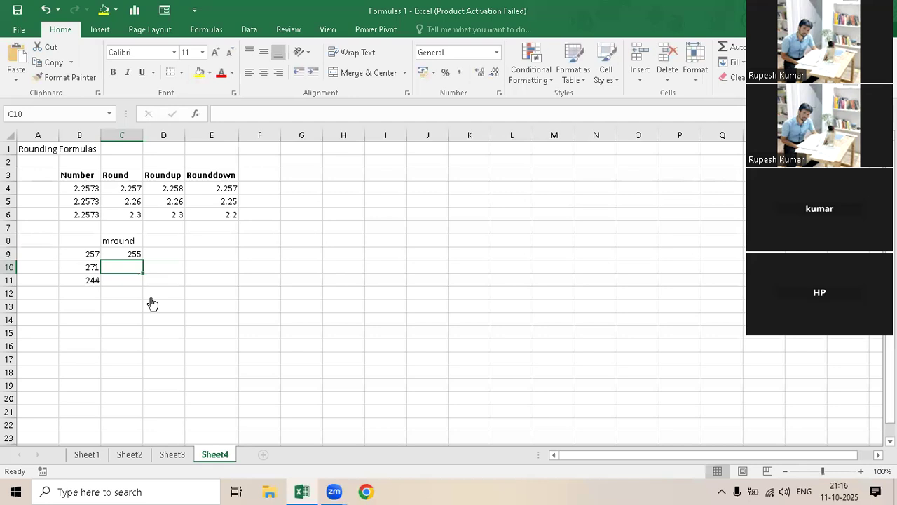
key("Return")
left_click_drag(119, 251, 118, 285)
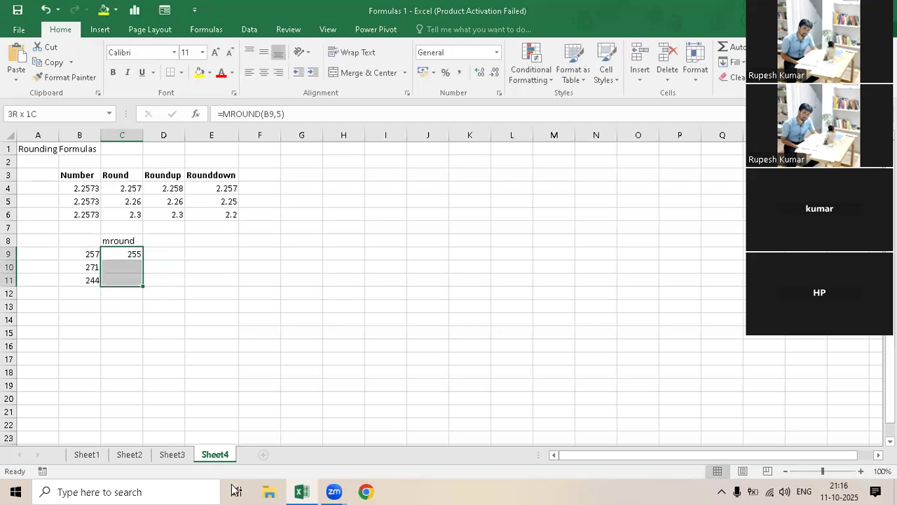
key("ctrl+d")
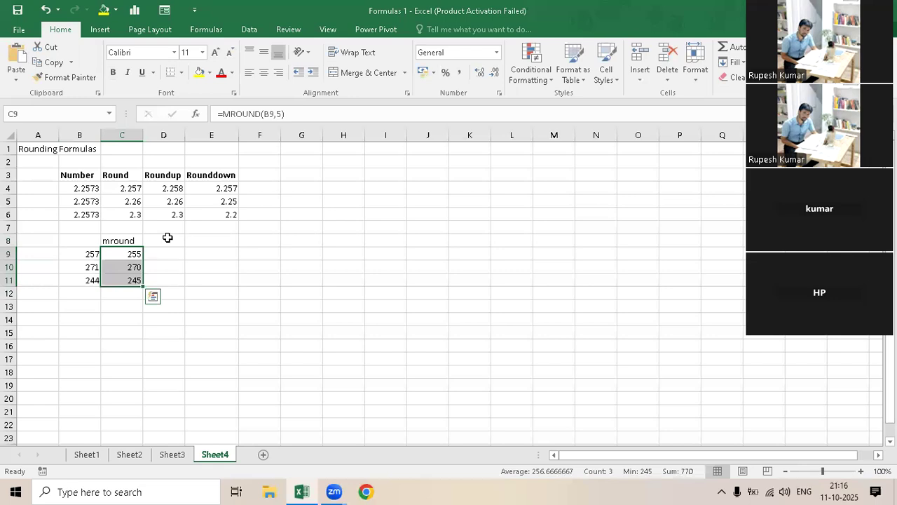
- Add a second column heading "mround" in D8
key("Up")
key("Right")
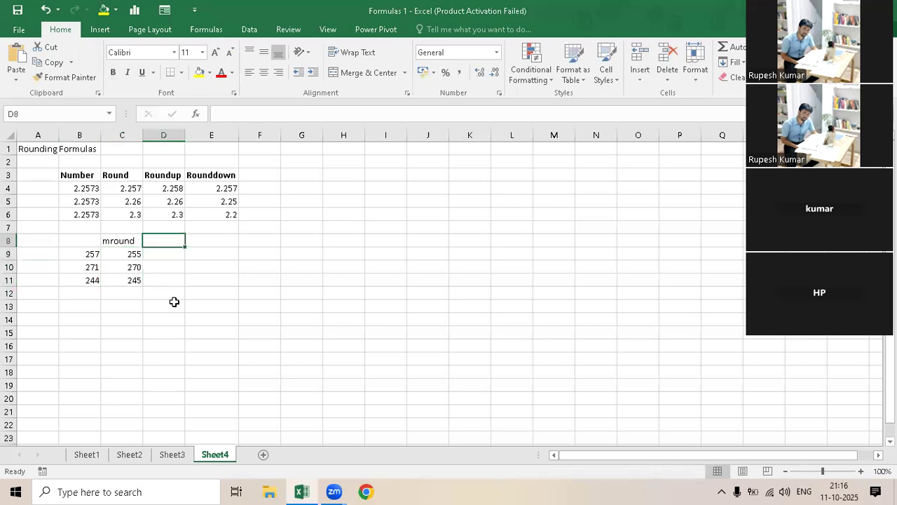
type("mround")
key("ctrl+Return")
key("Down")
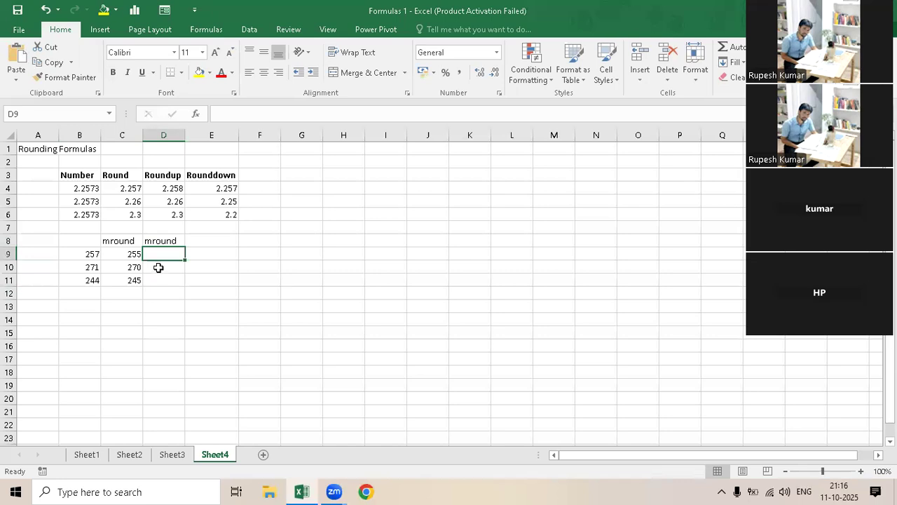
- Copy the formula text =MROUND(B9,5) from C9 into D9, keeping the reference to B9
key("Left")
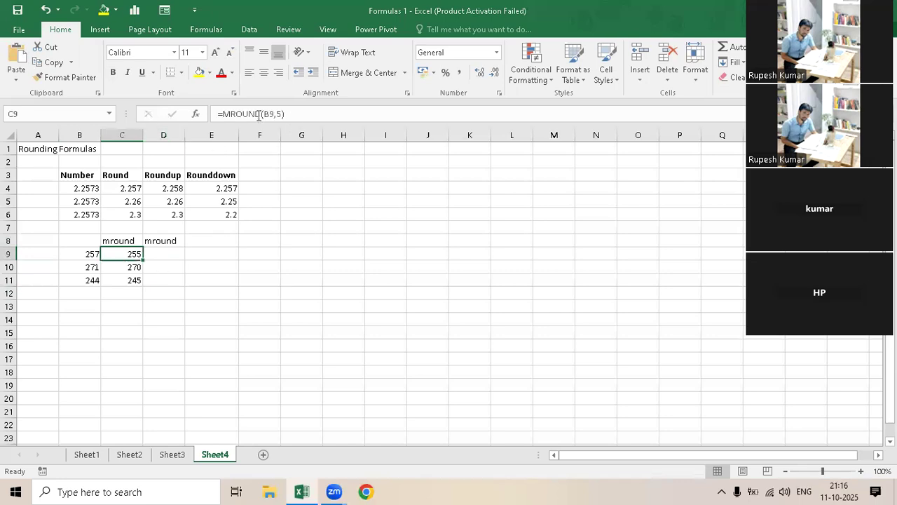
left_click(217, 112)
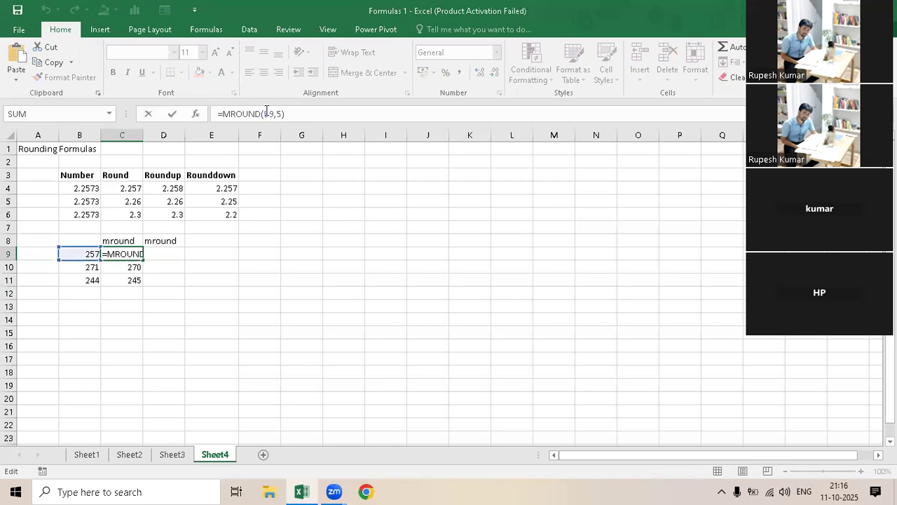
left_click_drag(285, 113, 236, 114)
key("shift+Home")
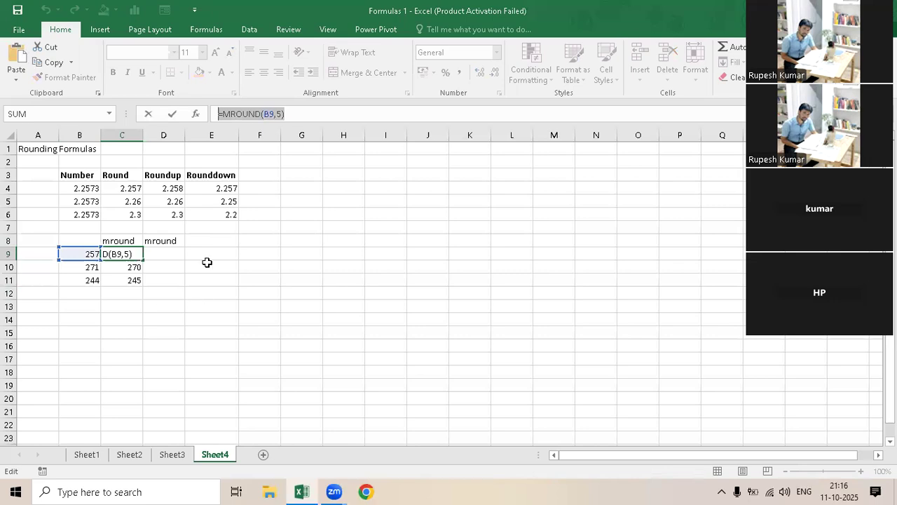
left_click(163, 253)
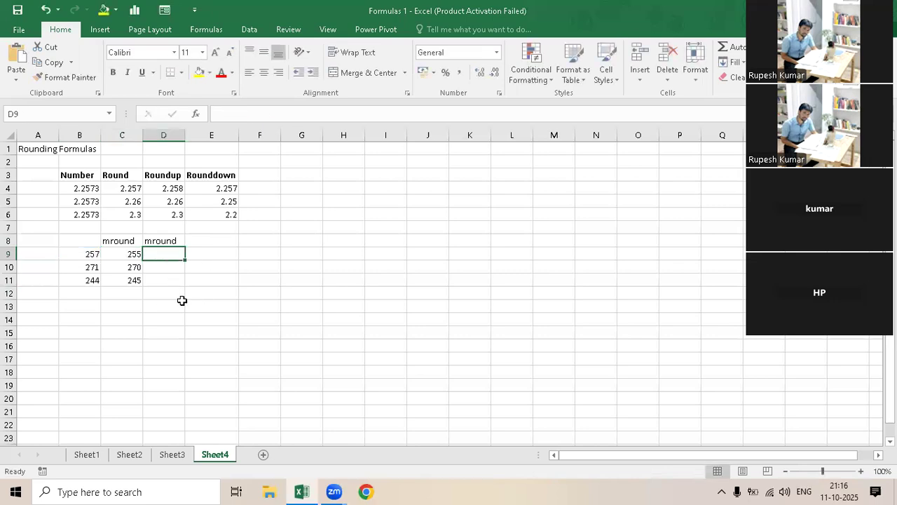
key("ctrl+v")
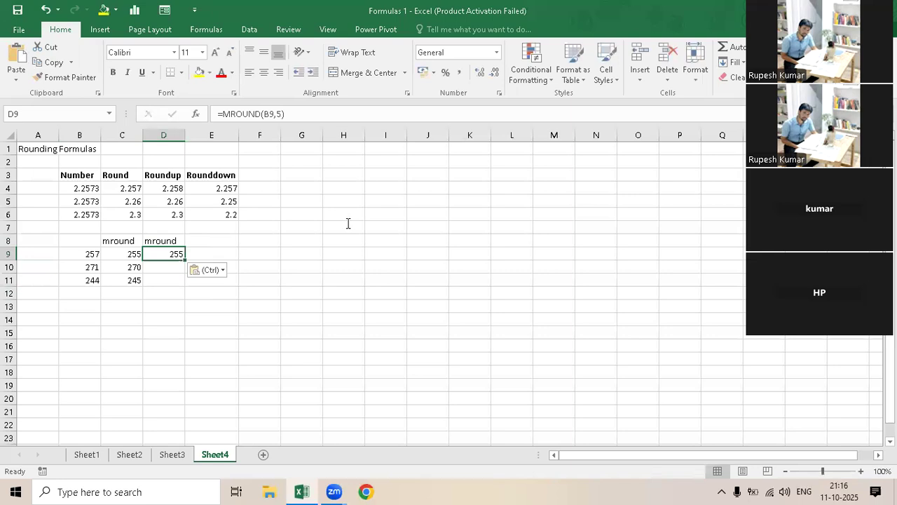
- Change the multiple in D9's MROUND formula to 10 and fill the formula down to D11
key("F2")
key("Left")
key("BackSpace")
type("10")
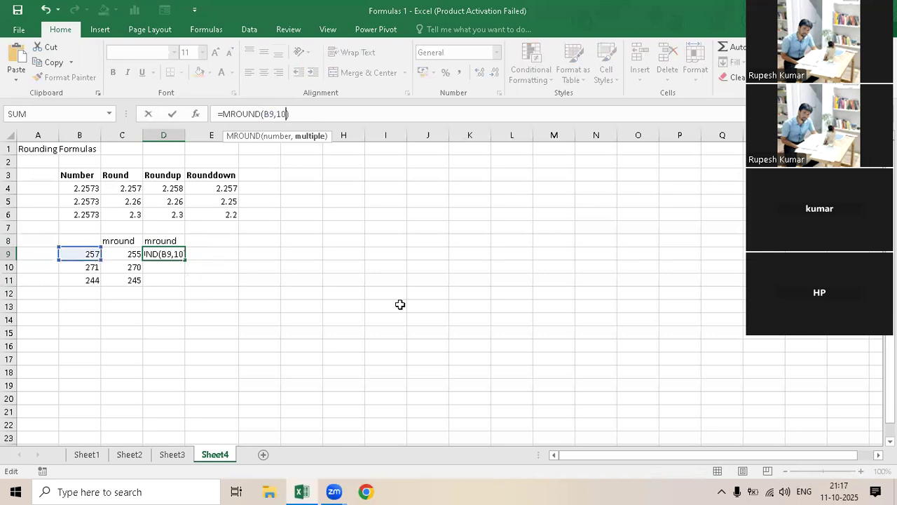
key("Return")
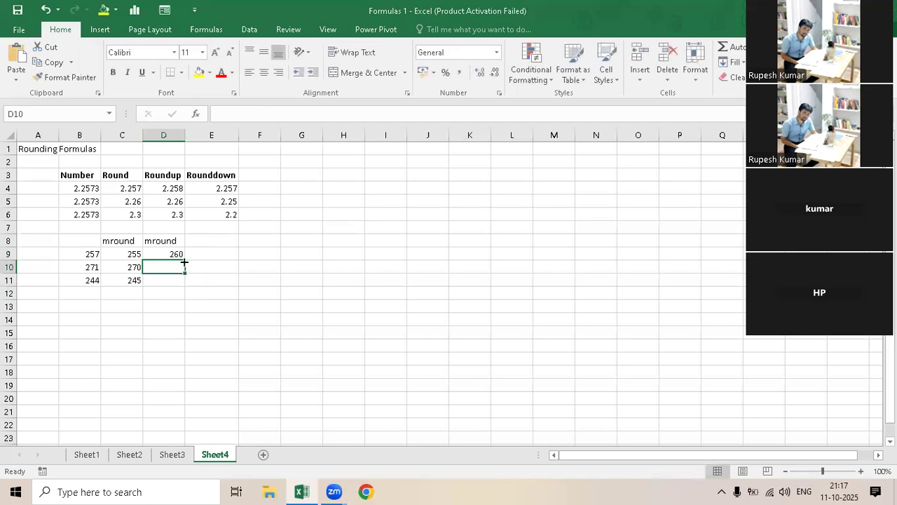
key("Up")
left_click_drag(185, 260, 188, 292)
left_click(164, 312)
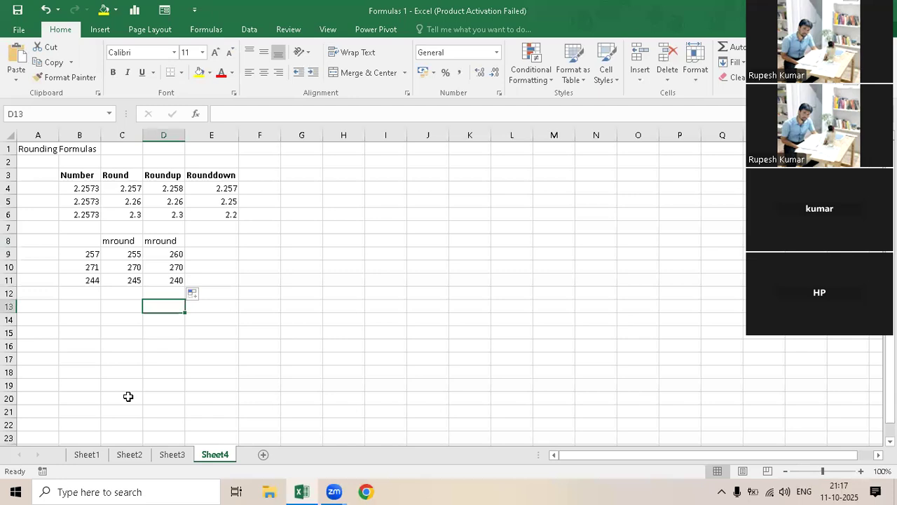
- Compare the MROUND results for multiples of 5 and 10 in C9:D11 with column B, and check the ROUNDUP formula in D4
left_click(103, 255)
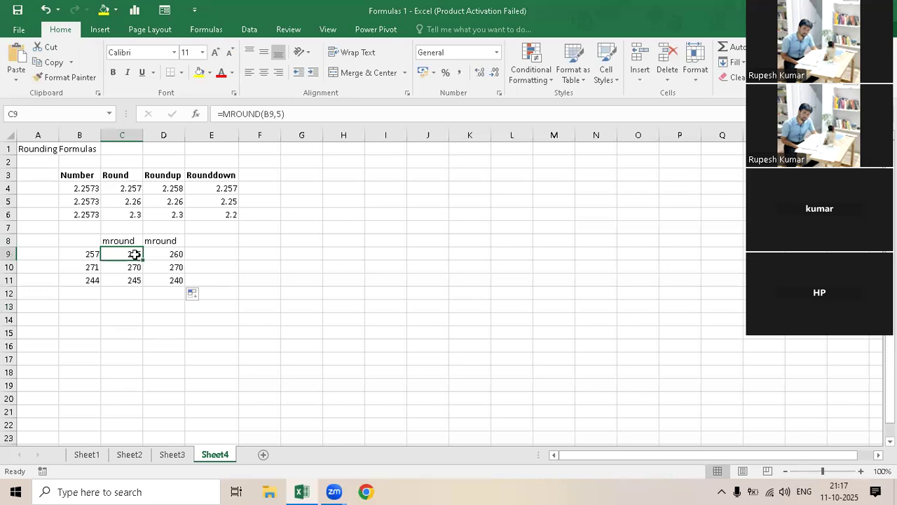
left_click(118, 268)
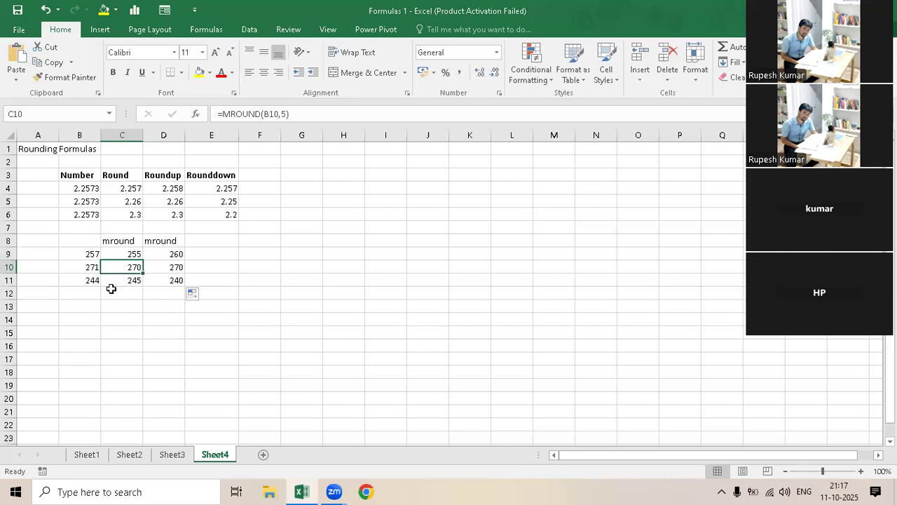
left_click(88, 280)
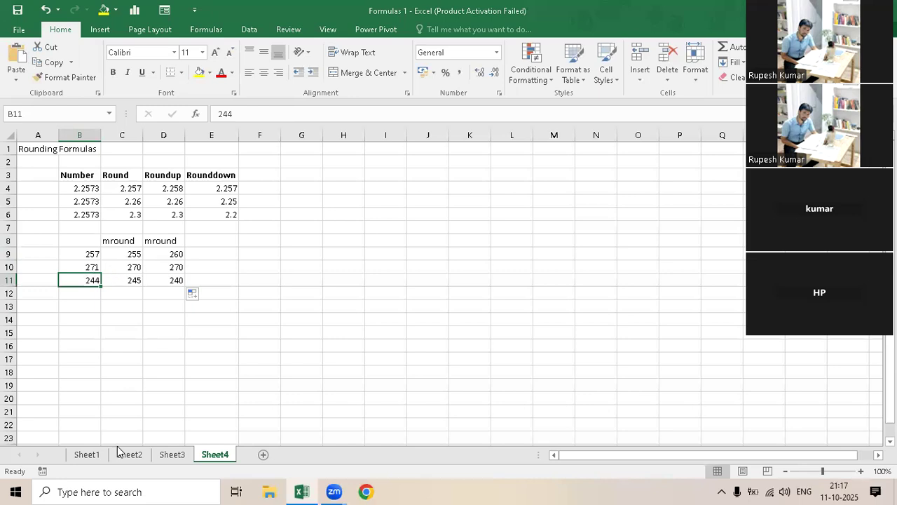
key("Right")
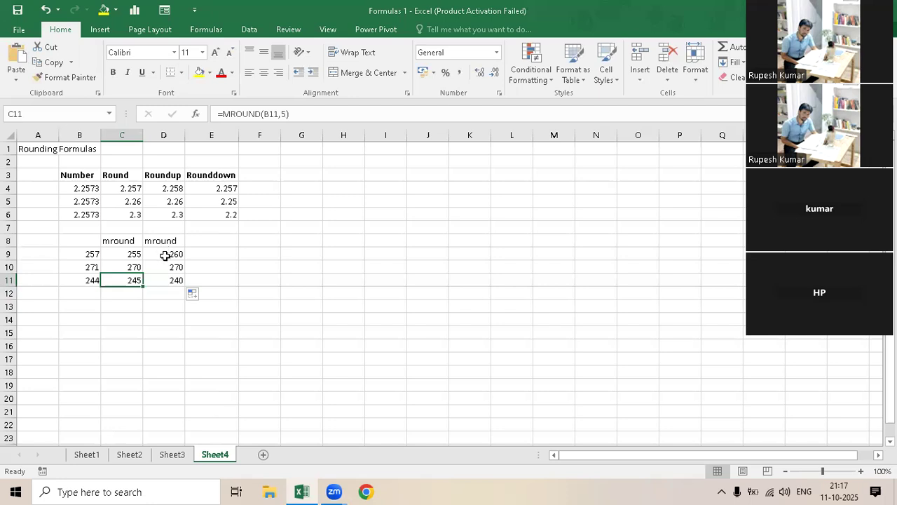
left_click_drag(166, 256, 164, 278)
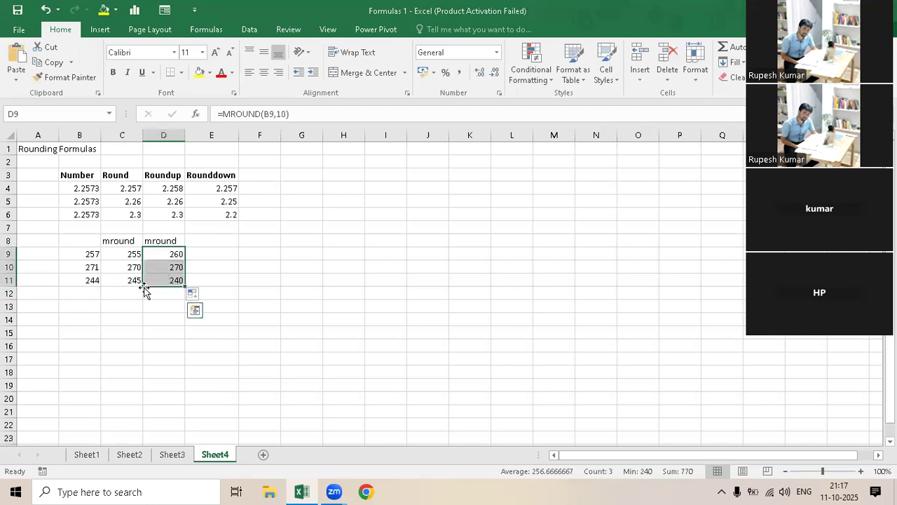
left_click(125, 282)
left_click(161, 281)
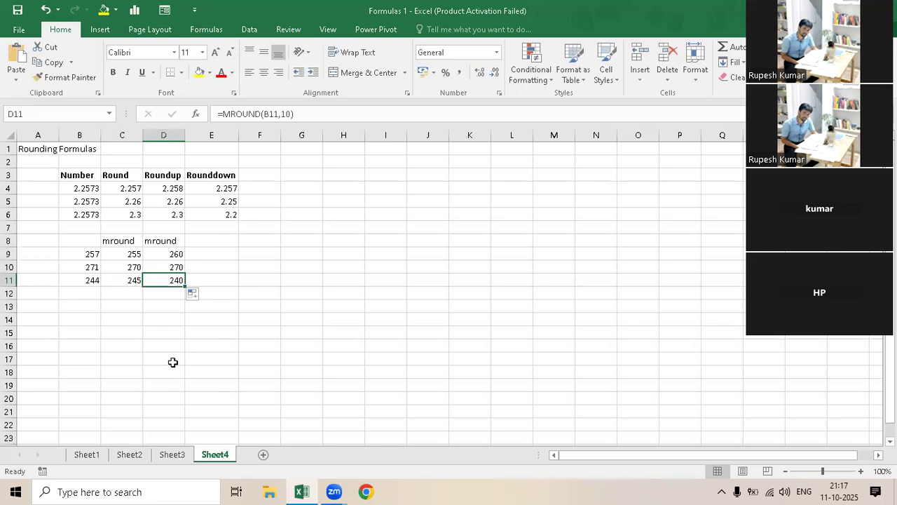
left_click(175, 253)
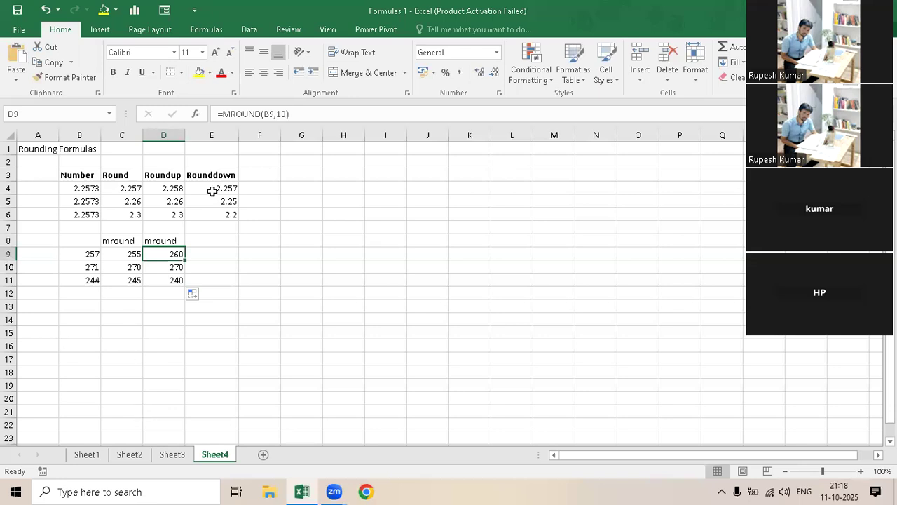
left_click(178, 188)
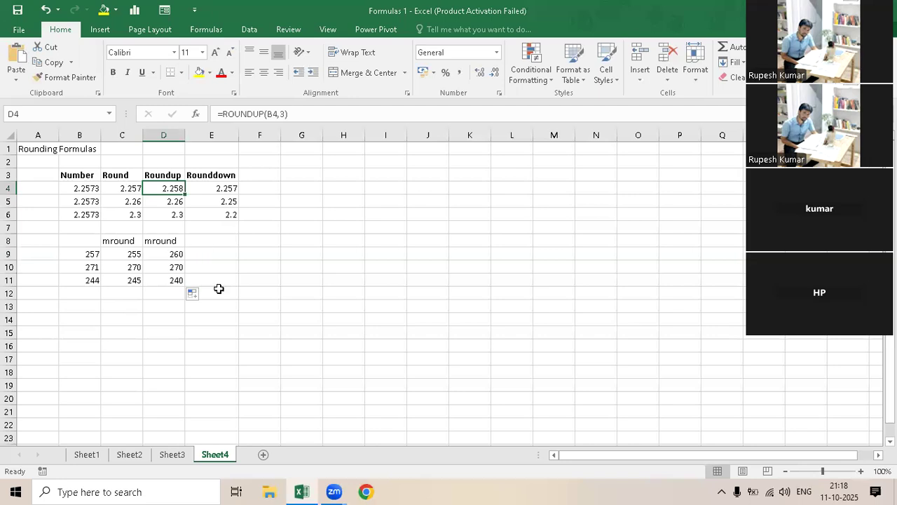
- Enter the column heading "Ceiling" in E8 beside the second mround column
key("Down")
key("Down")
key("Down")
key("Down")
key("Right")
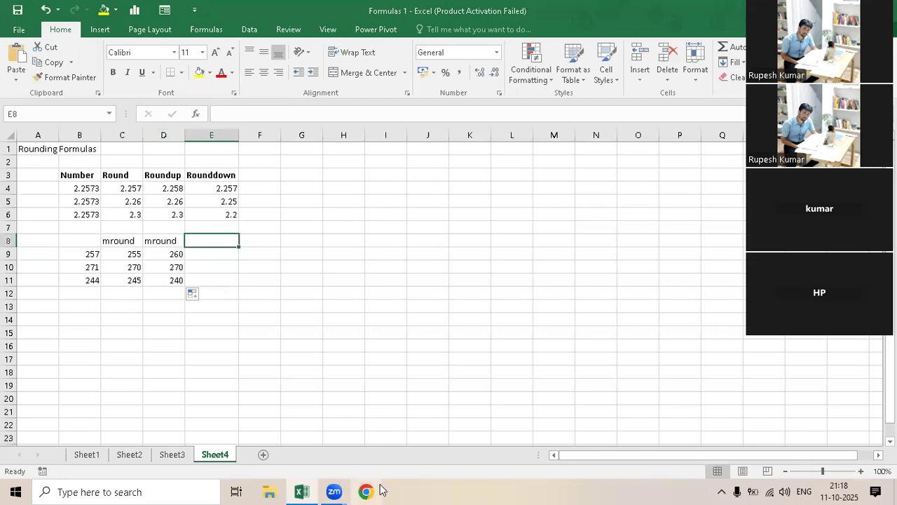
type("Ce")
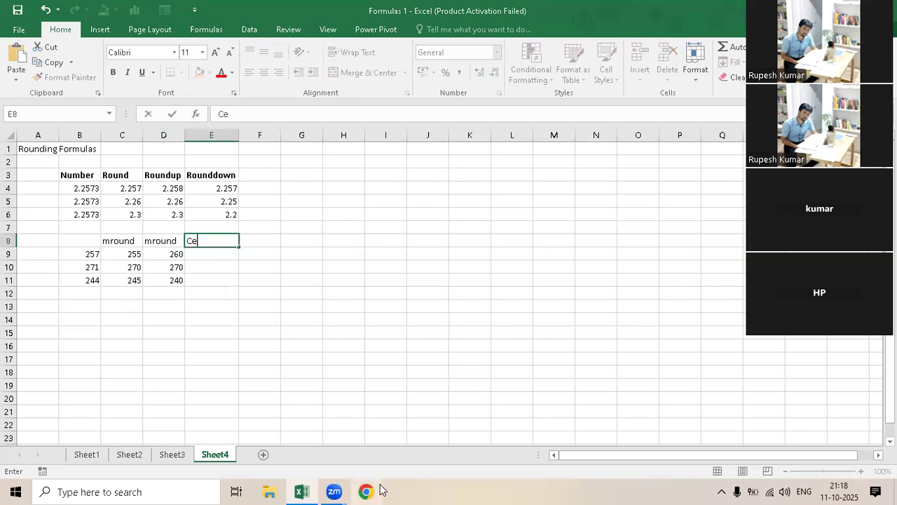
type("iling")
key("Return")
- Try to enter =CEILING(B9) in E9 with only the number argument
type("=ce")
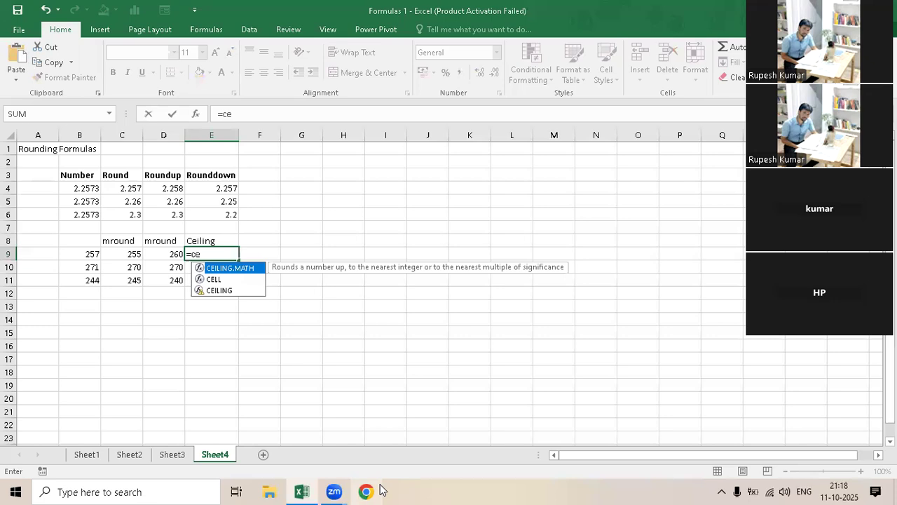
key("Down")
key("Down")
key("Tab")
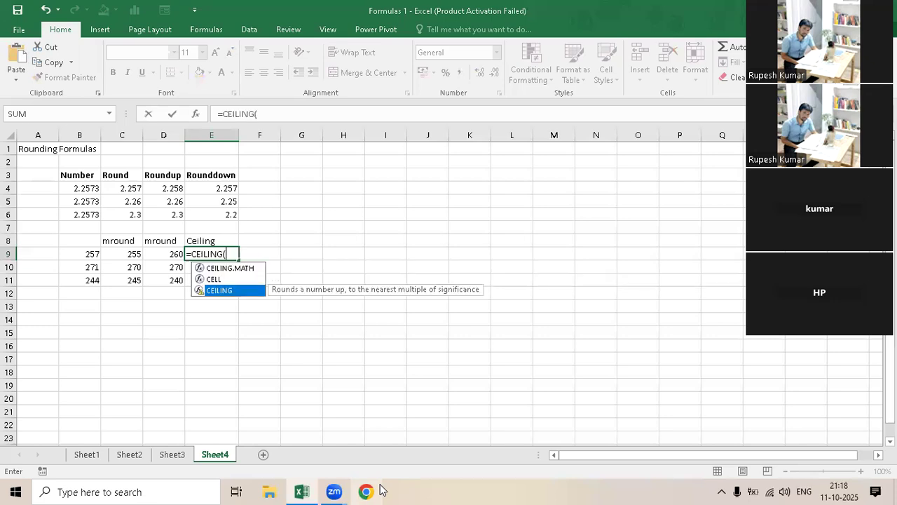
left_click(81, 255)
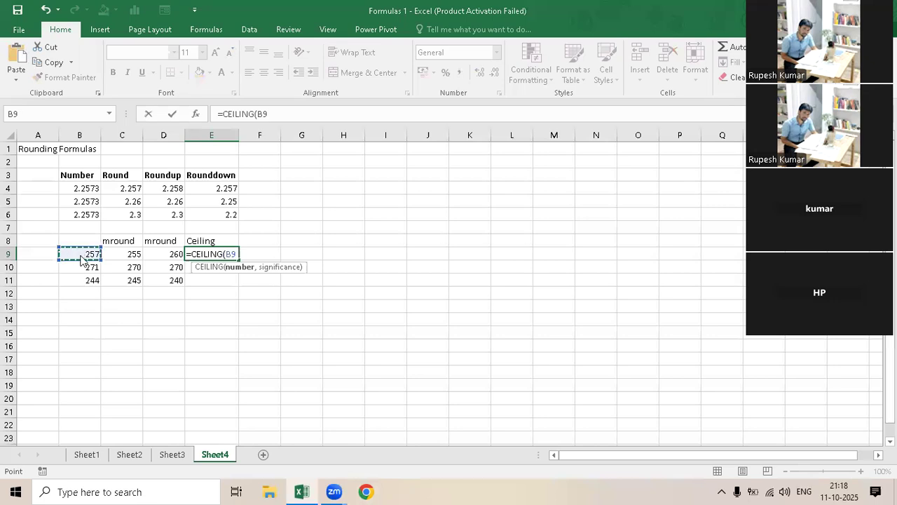
type(")")
key("Return")
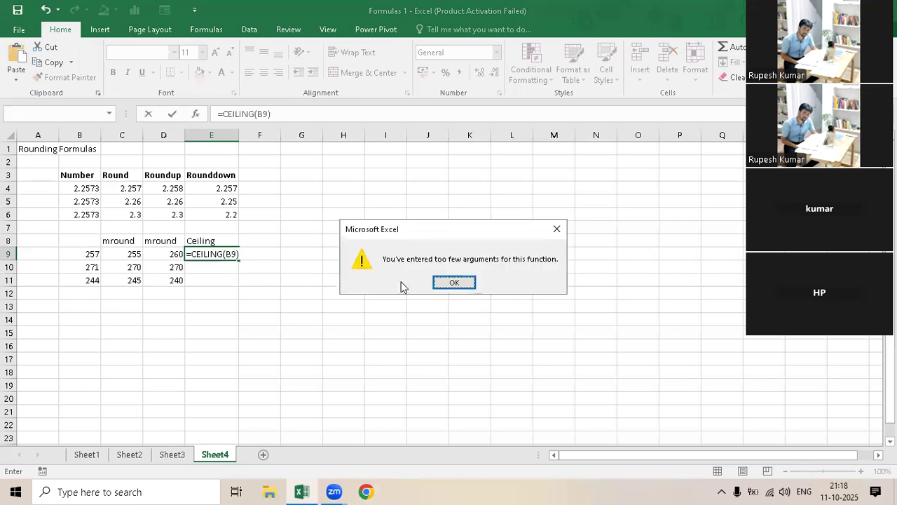
- Add a significance of 5 to the CEILING formula in E9 and fill it down to E11
left_click(454, 283)
key("Right")
type(",")
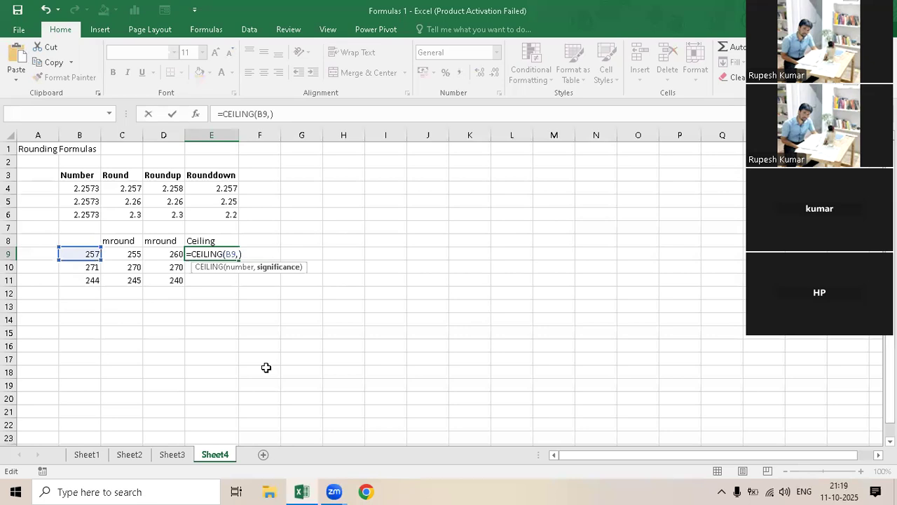
type("5")
key("Return")
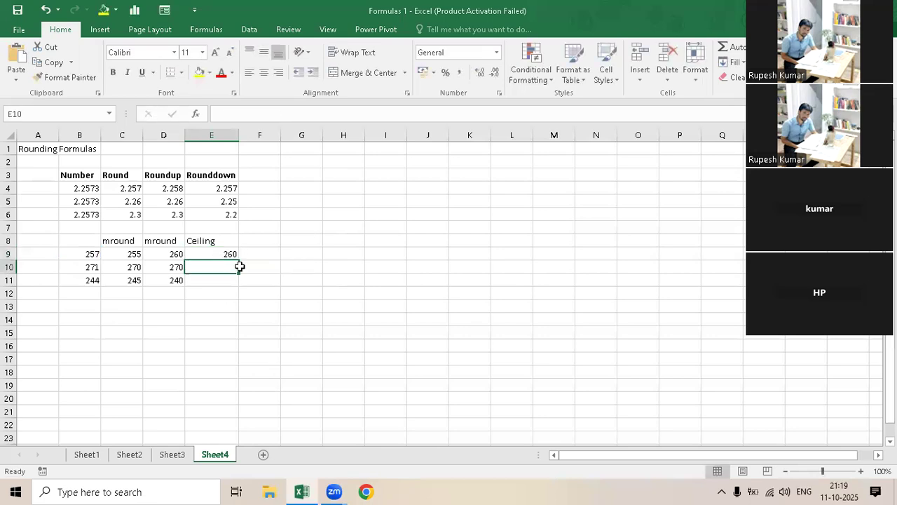
left_click(238, 256)
left_click_drag(240, 262, 253, 242)
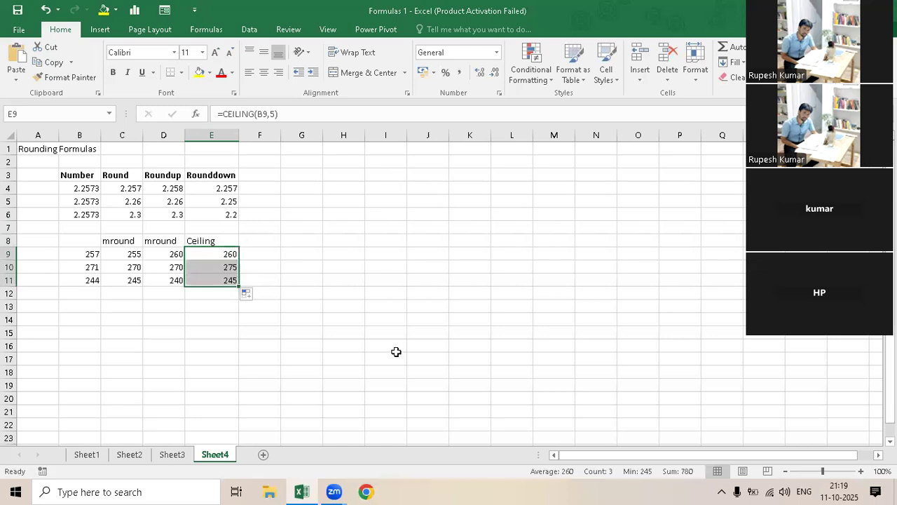
- Enter the column heading "Floor" in F8 beside the Ceiling column
key("Up")
key("Right")
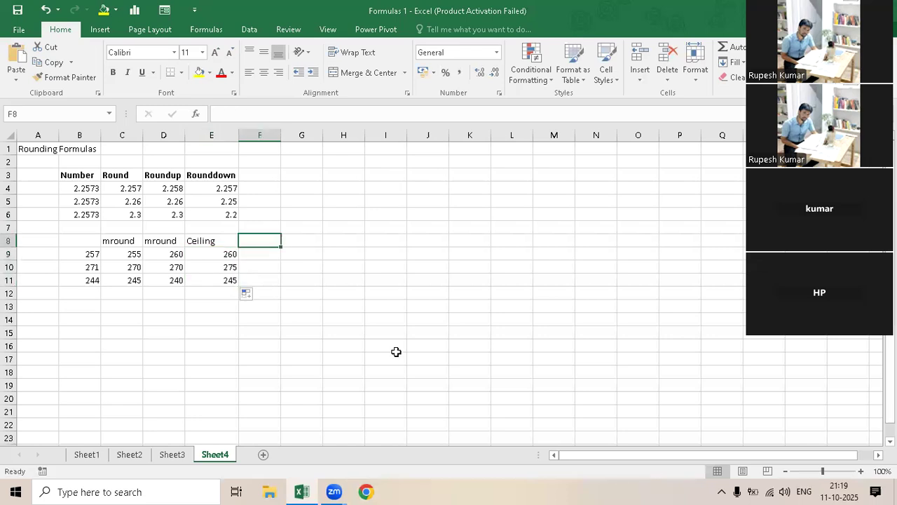
type("Floor")
key("Return")
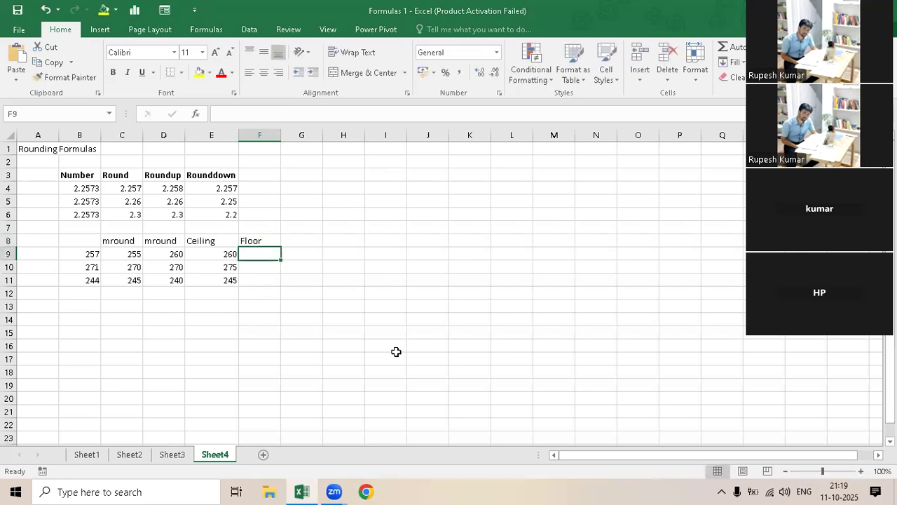
- Try to enter =FLOOR(B9) in F9 with only the number argument
type("=floor(")
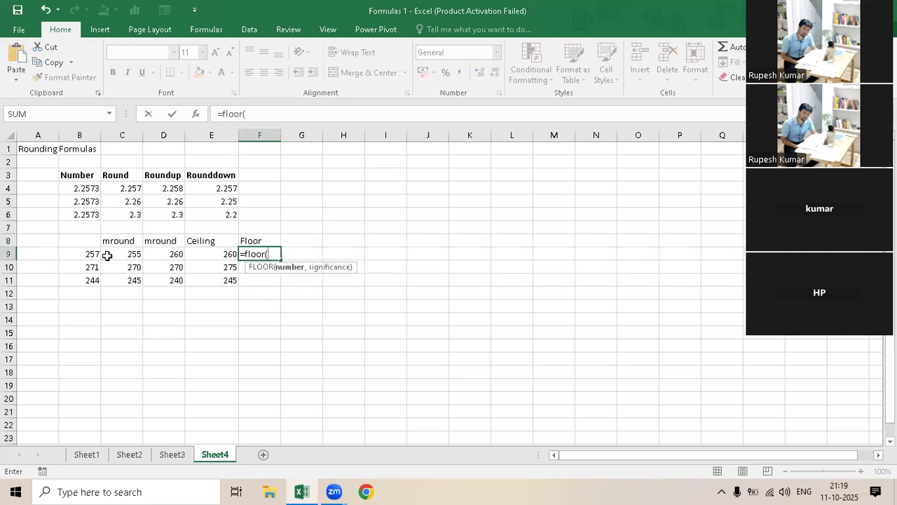
left_click(85, 258)
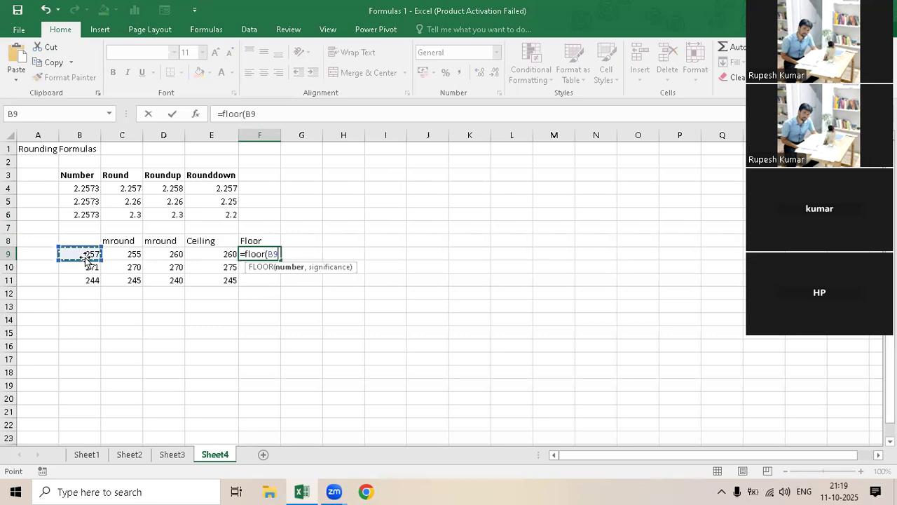
type(")")
key("Return")
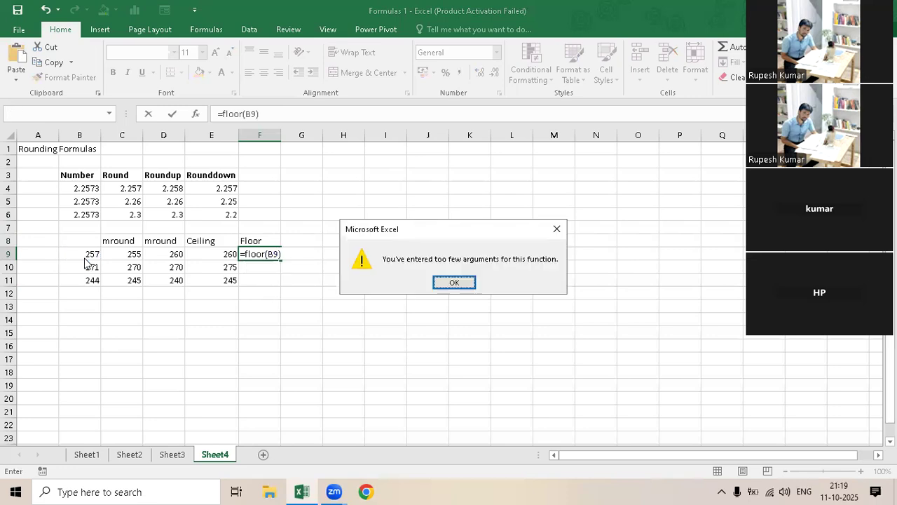
key("Return")
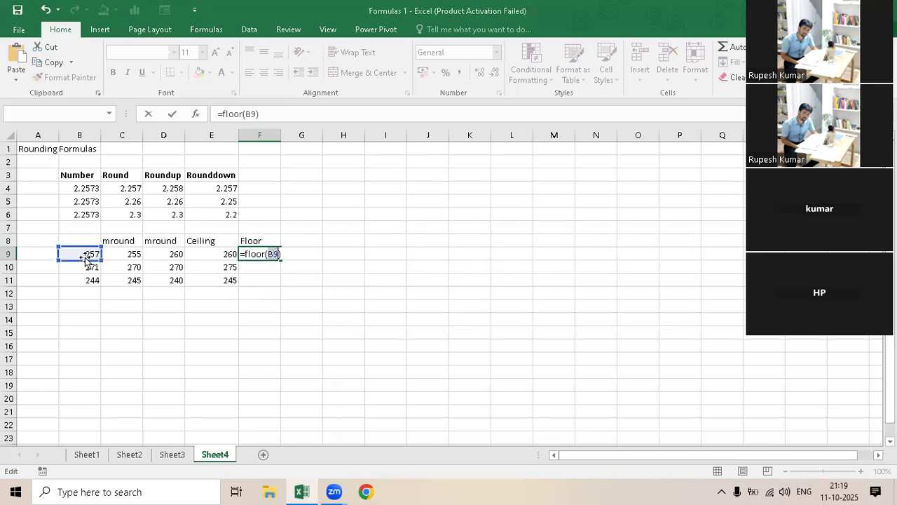
- Add a significance of 5 to the FLOOR formula in F9 and fill it down to F11
key("Right")
key("BackSpace")
type(",5")
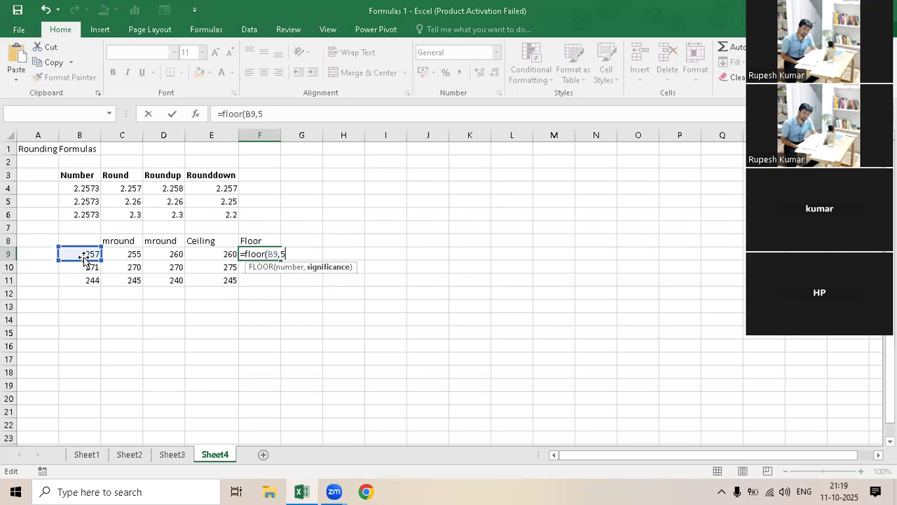
key("Return")
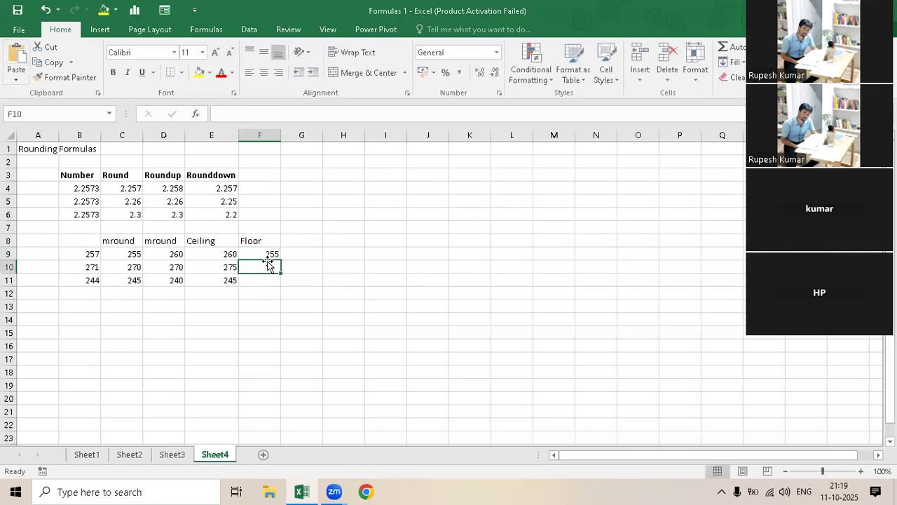
key("Up")
left_click_drag(281, 260, 285, 285)
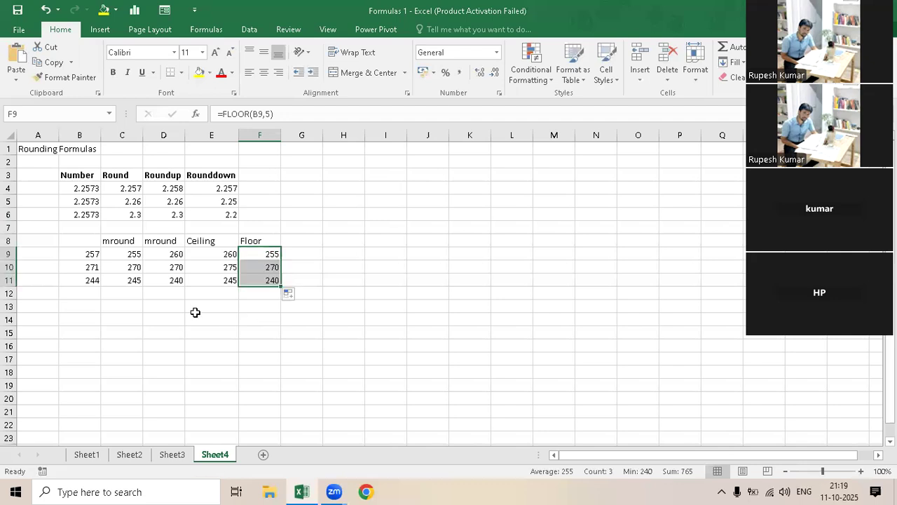
- Compare the Floor results in F9:F11 with the Ceiling results in E9:E11, and review the decimal rounding examples in B4:E6
left_click(258, 305)
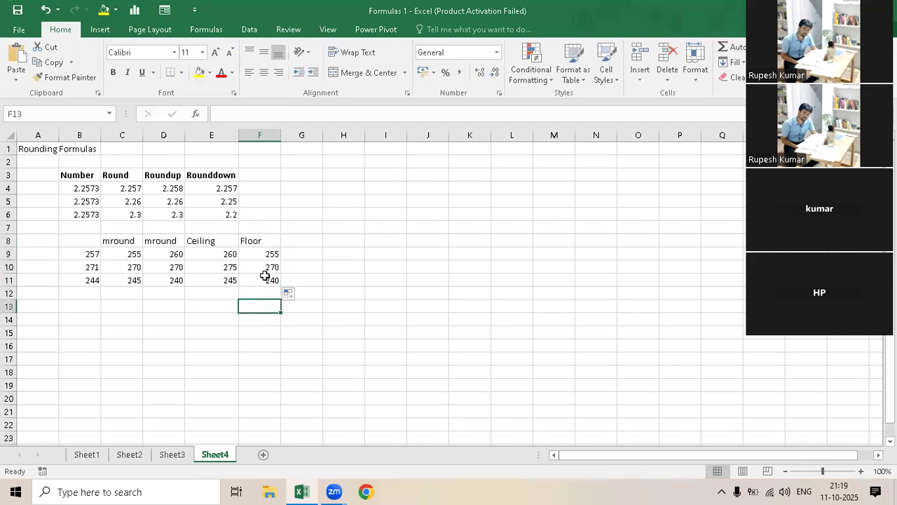
left_click_drag(268, 253, 267, 279)
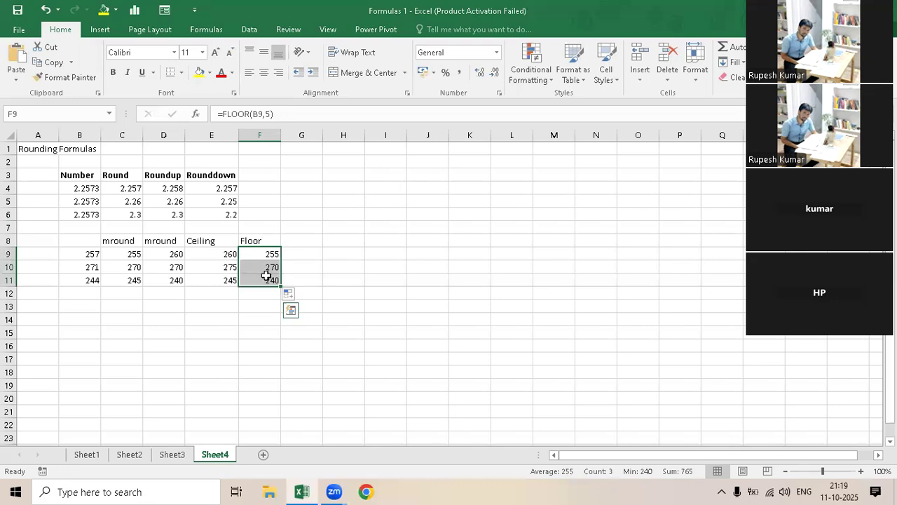
left_click_drag(264, 241, 266, 277)
left_click_drag(217, 246, 220, 276)
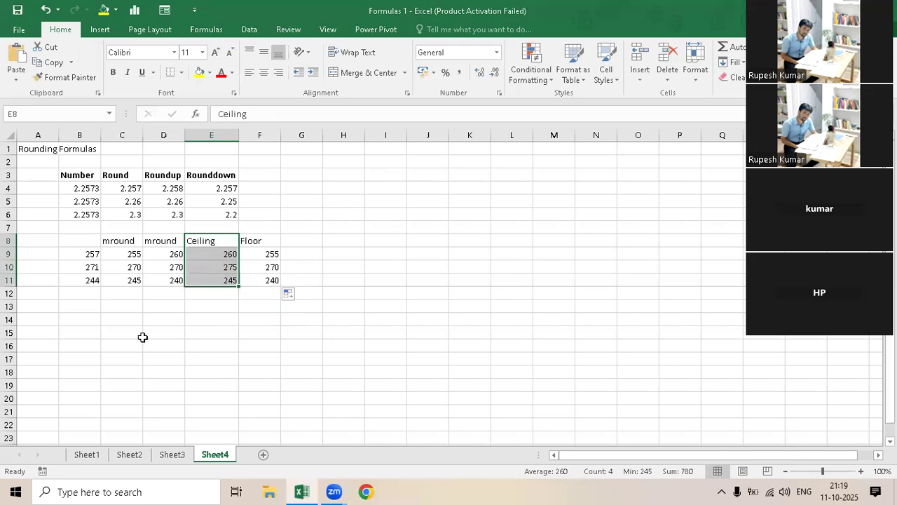
left_click(163, 293)
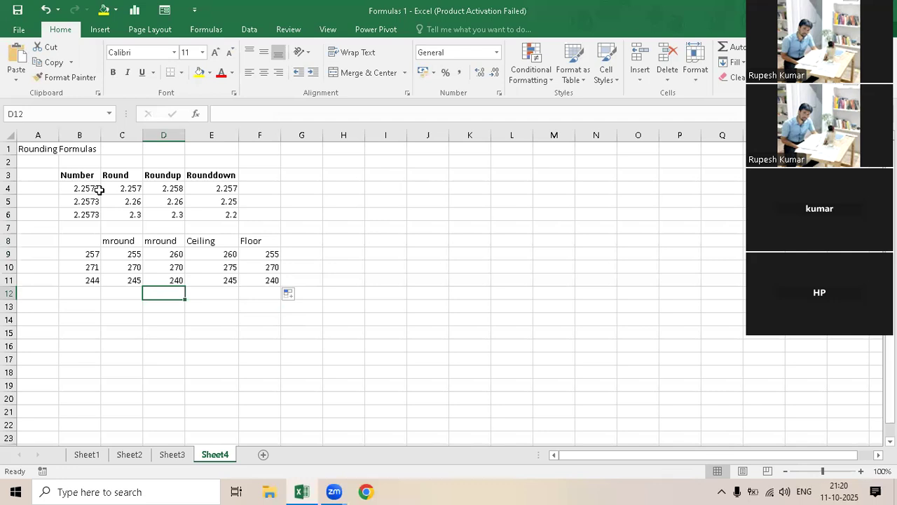
left_click_drag(79, 188, 232, 211)
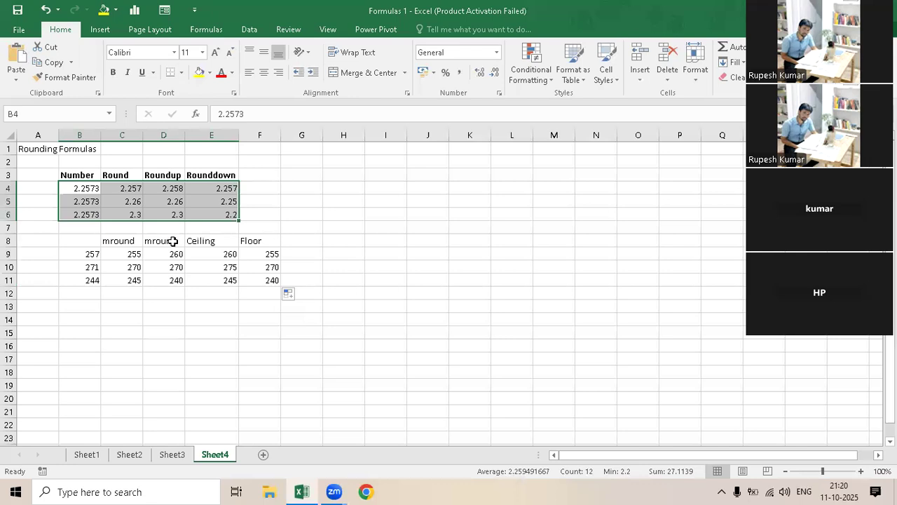
- Copy the bold "Number" heading from B3 to B8 above the values 257, 271 and 244
left_click(82, 251)
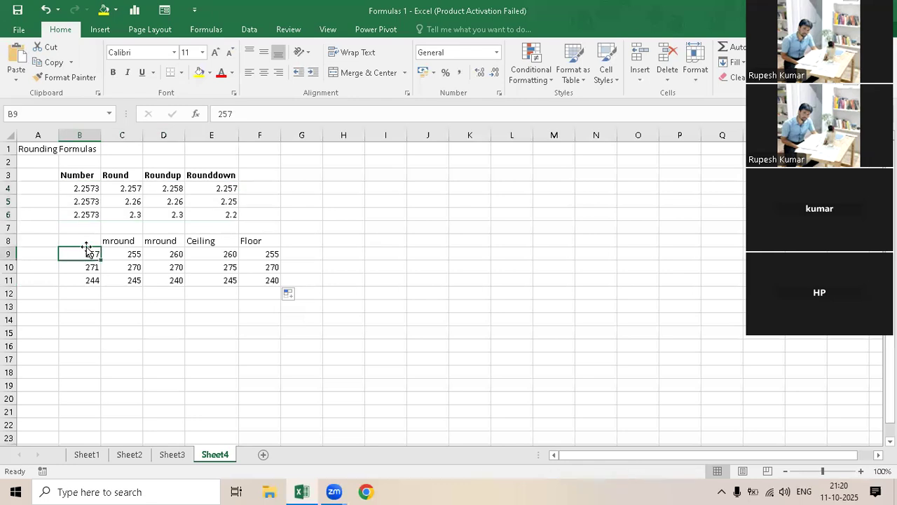
left_click(83, 239)
left_click(79, 179)
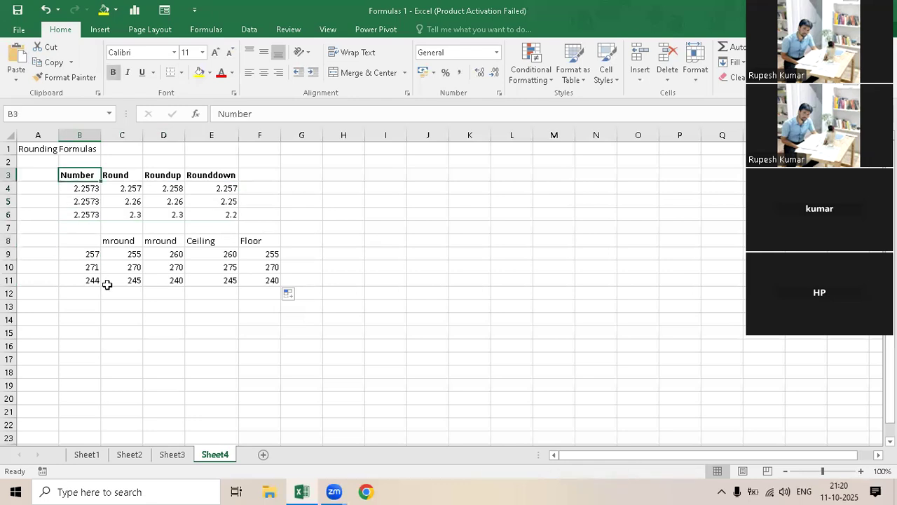
key("ctrl+c")
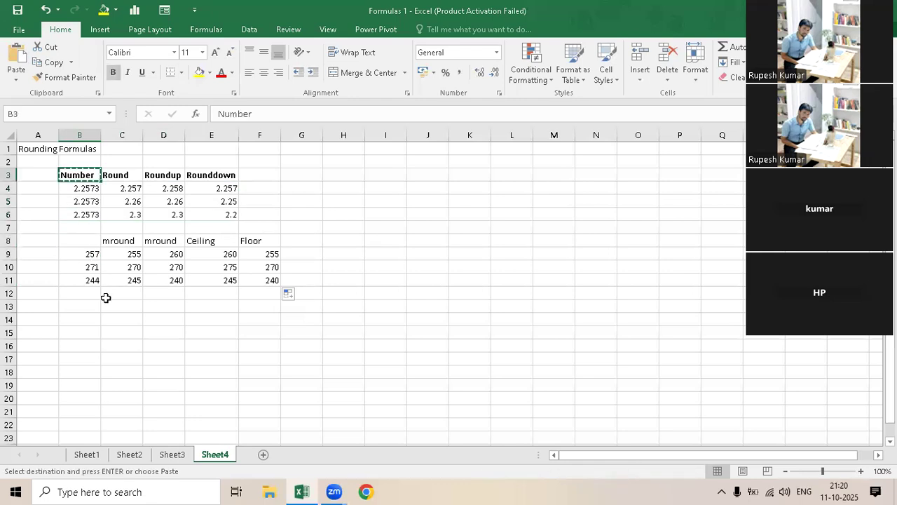
left_click(83, 241)
key("ctrl+v")
left_click(209, 277)
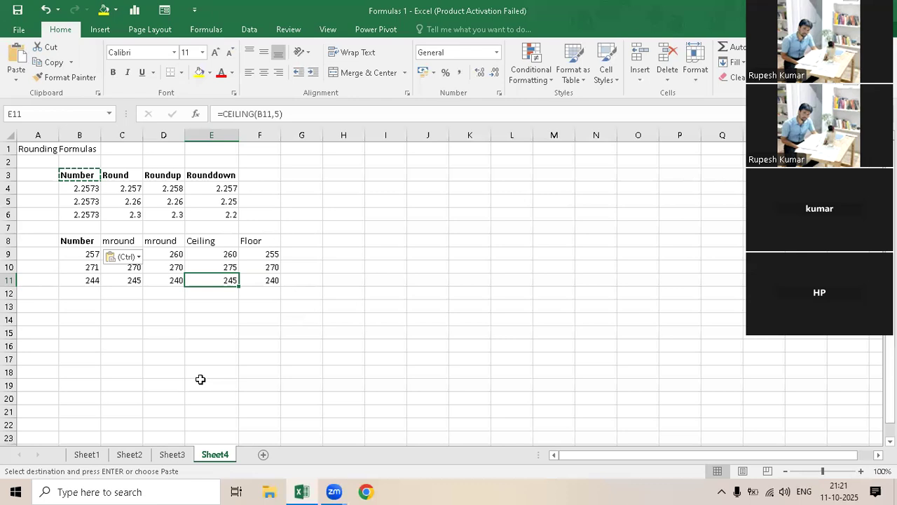
- Merge and center G3:J6 beside the first rounding table and label it "Decimal"
left_click_drag(314, 178, 405, 214)
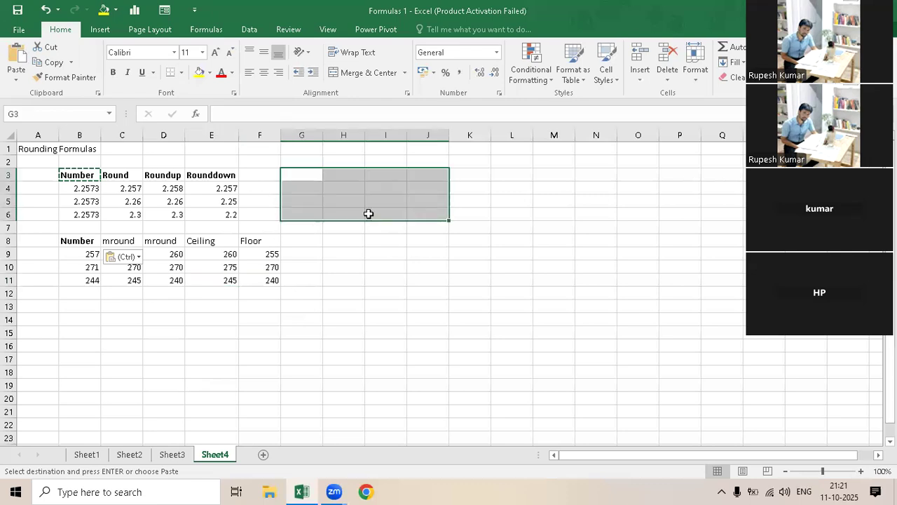
left_click(364, 72)
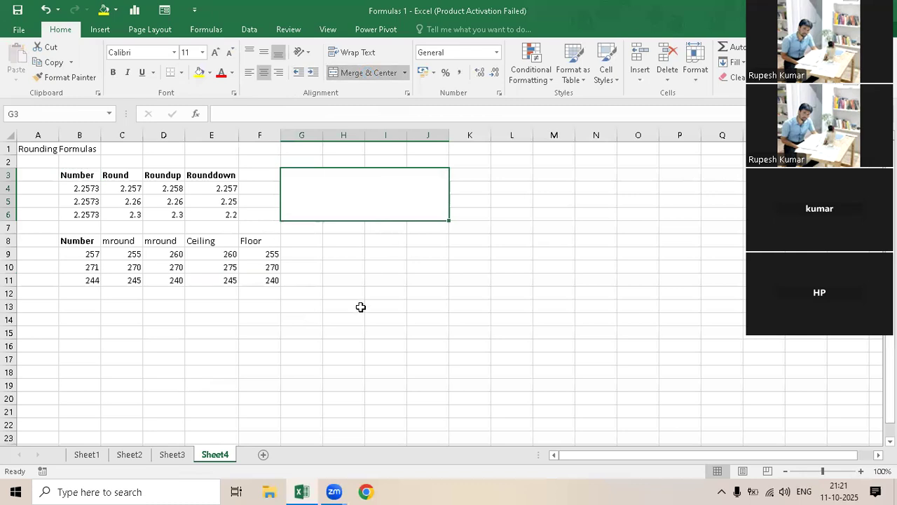
type("Dec")
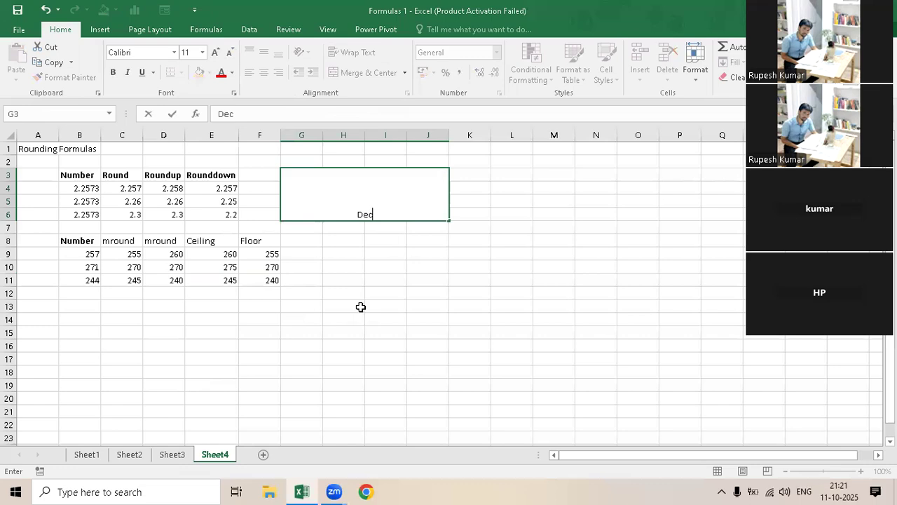
type("imal")
key("Return")
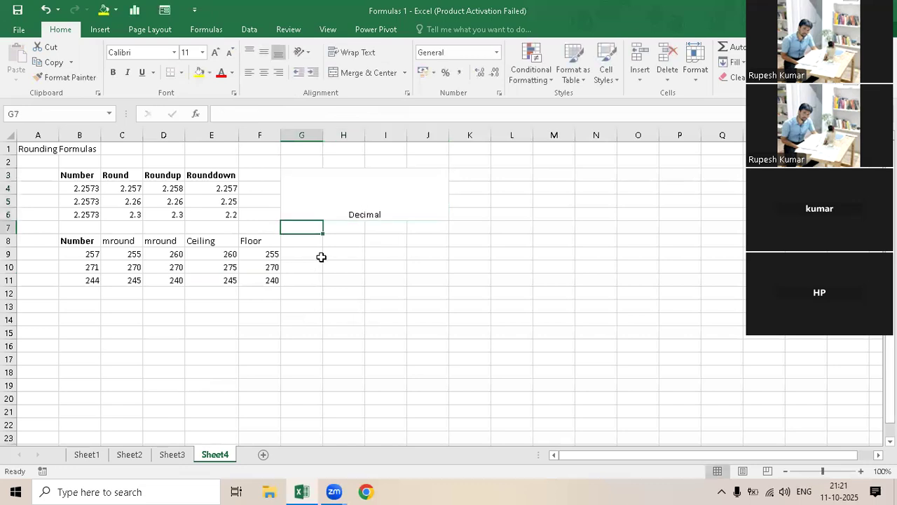
- Merge and center G9:J11 beside the second rounding table and label it "Number"
left_click_drag(312, 255, 412, 280)
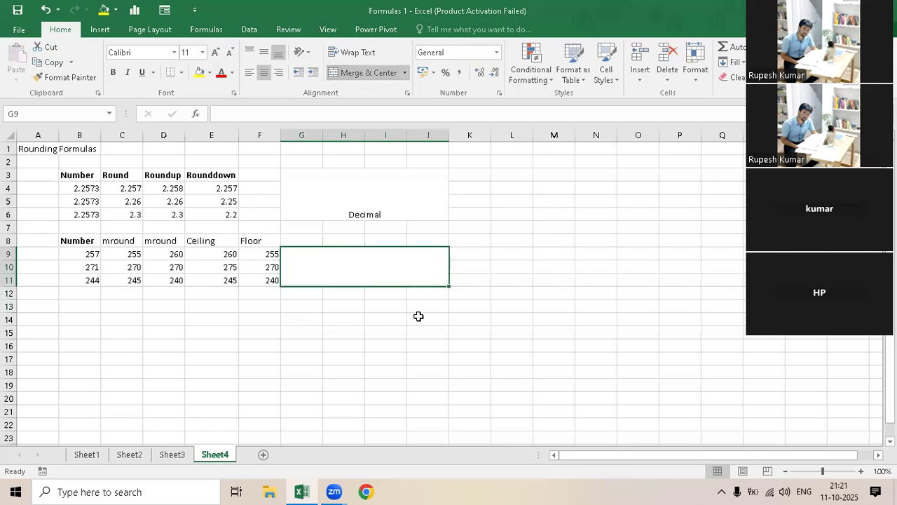
type("Number")
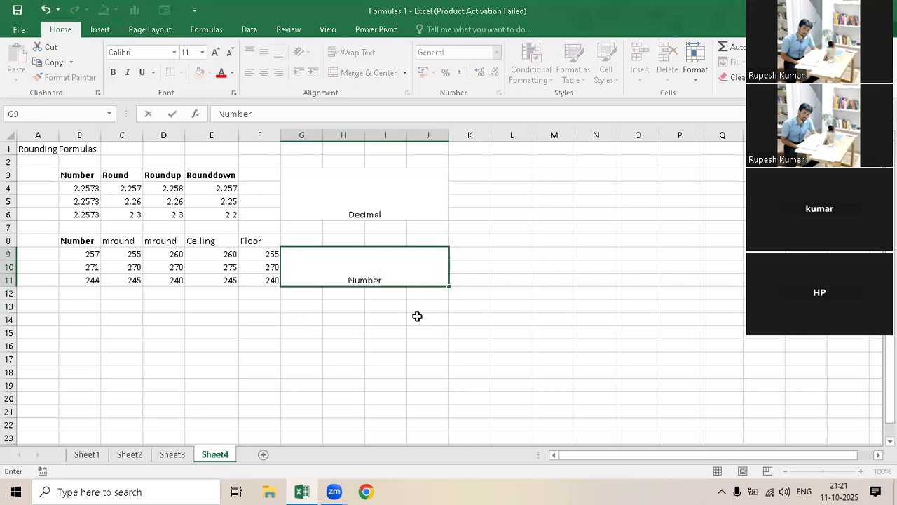
key("Return")
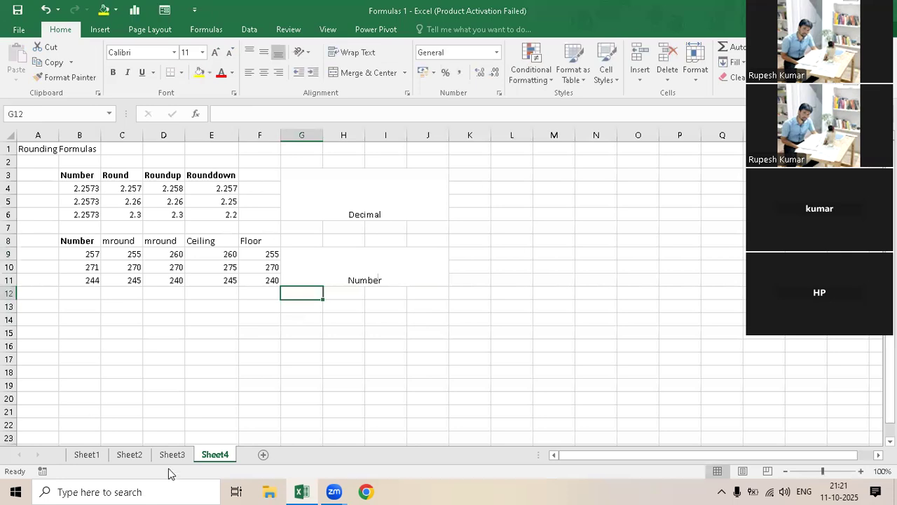
- Copy the student marks table A1:G10, from Name to Total, on Sheet1
left_click(173, 456)
left_click(131, 457)
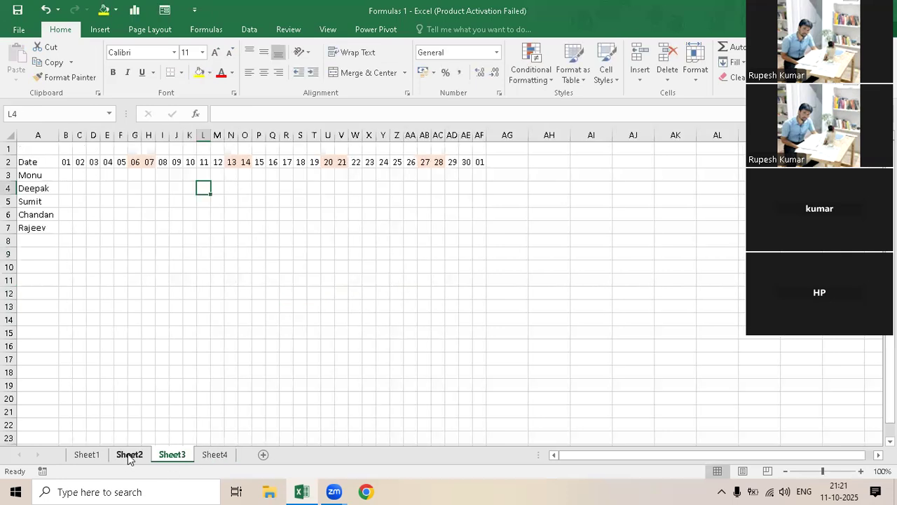
left_click(87, 456)
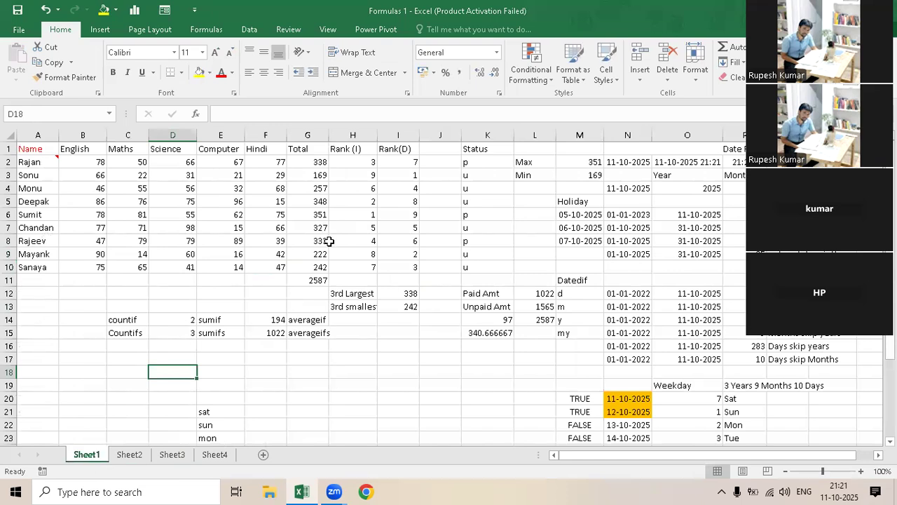
left_click_drag(38, 149, 323, 266)
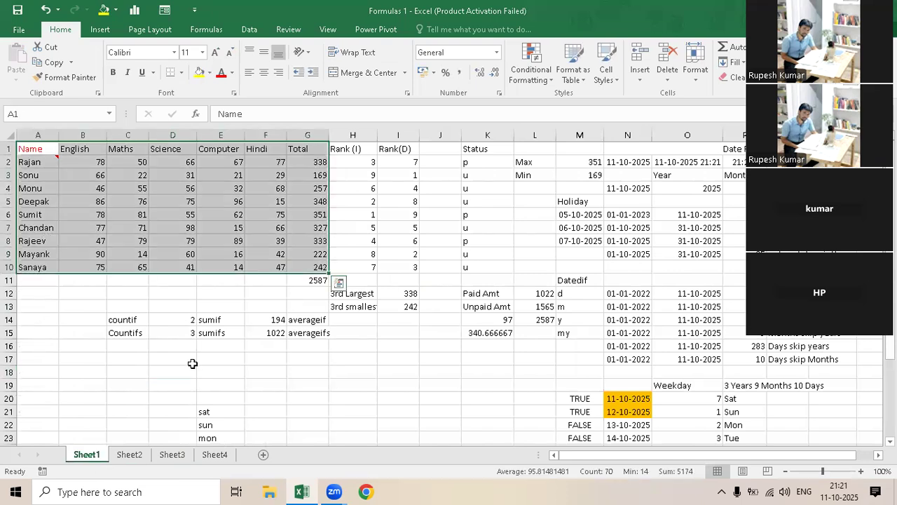
key("ctrl+c")
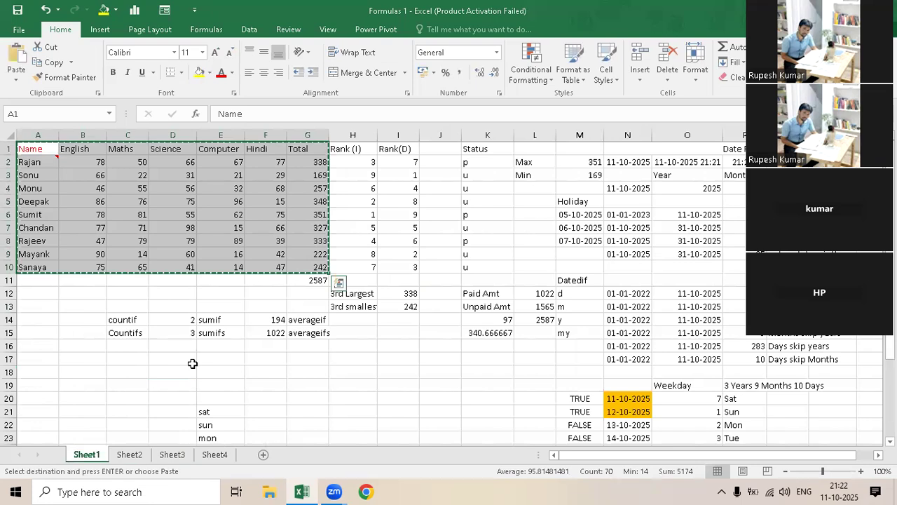
- Rename Sheet4 as "Rounding Formulas"
left_click(216, 454)
double_click(215, 455)
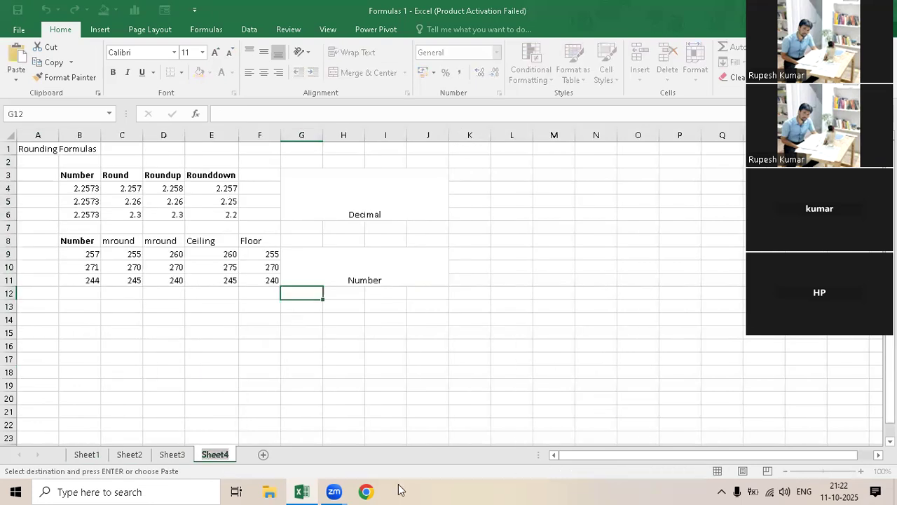
type("Round")
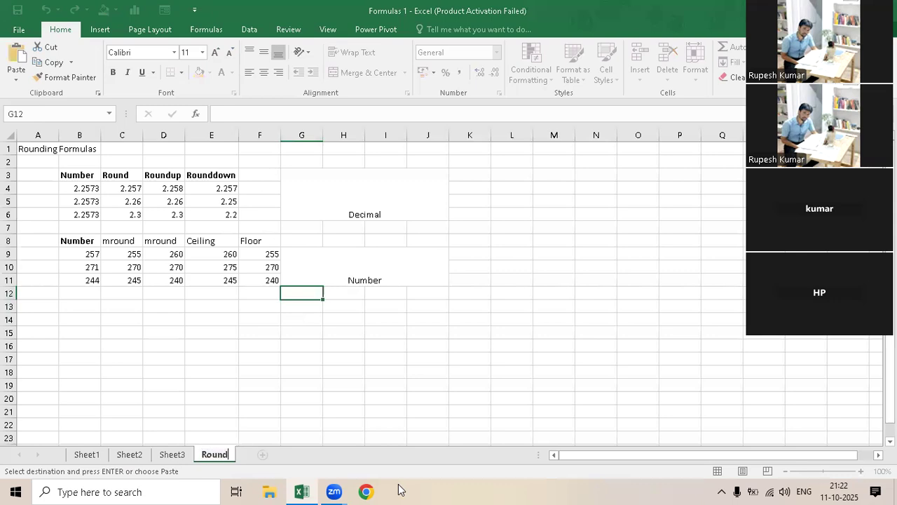
type("ing Formulas")
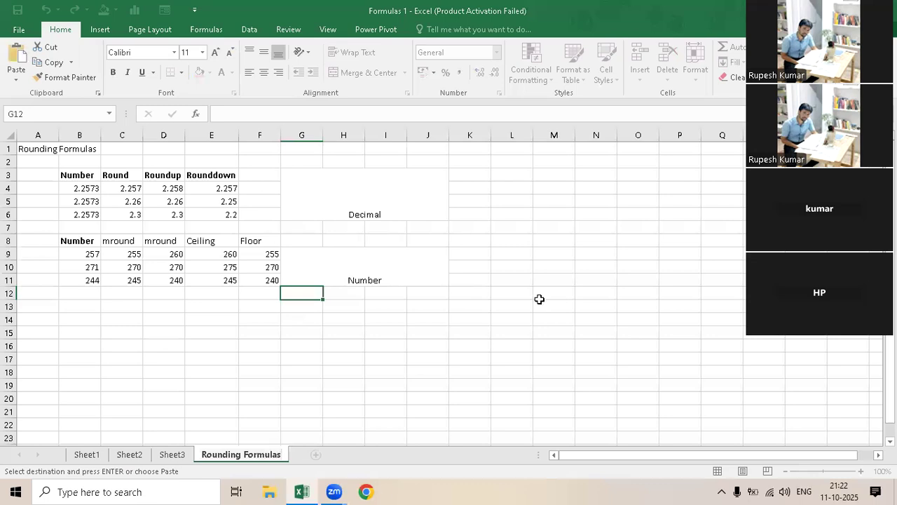
- Add a new worksheet after Rounding Formulas and paste the copied marks table at A1
left_click(315, 455)
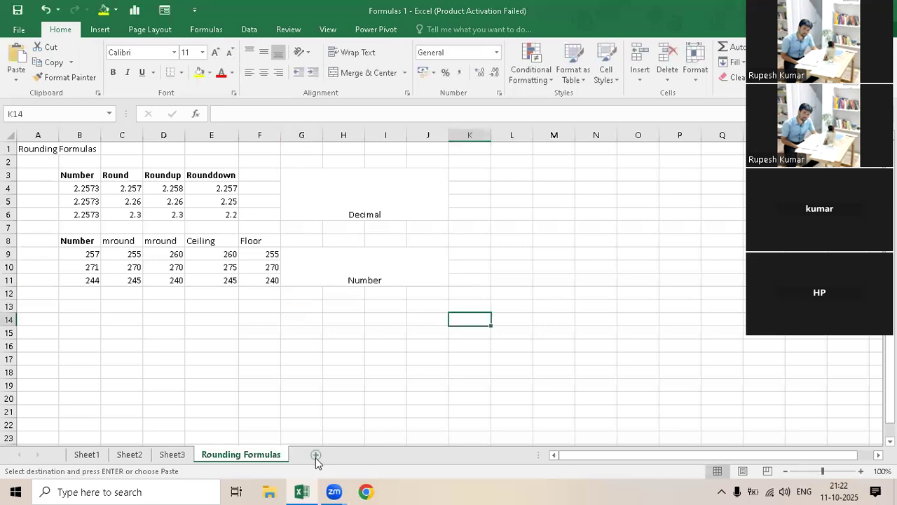
left_click(315, 455)
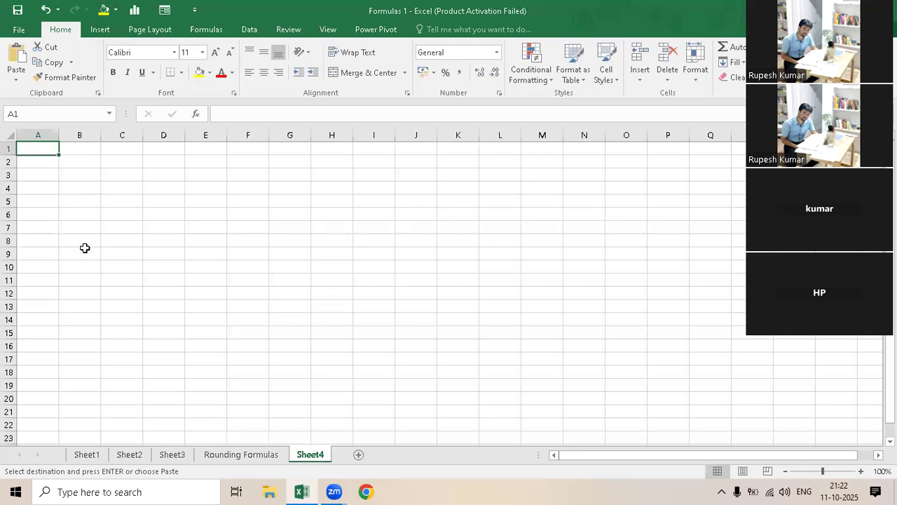
key("ctrl+v")
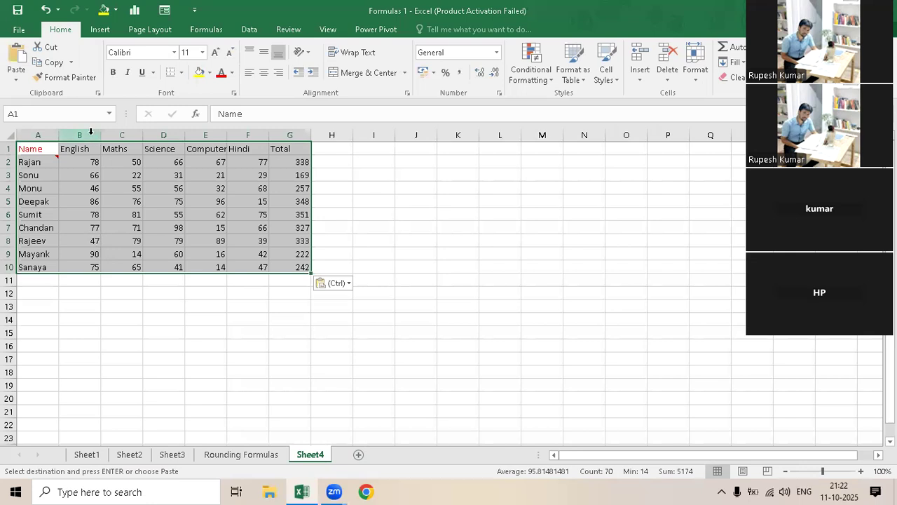
- Fit the widths of marks table columns B to G to their contents
left_click_drag(253, 130, 302, 133)
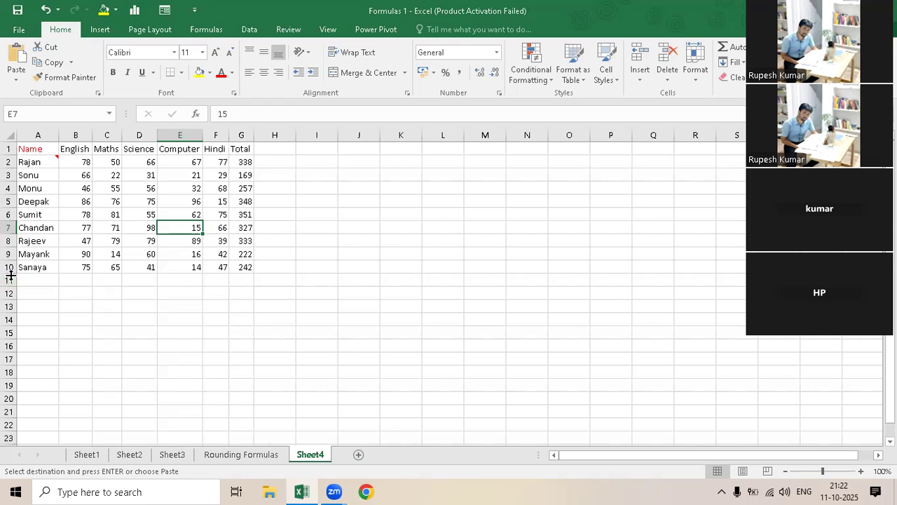
left_click(447, 177)
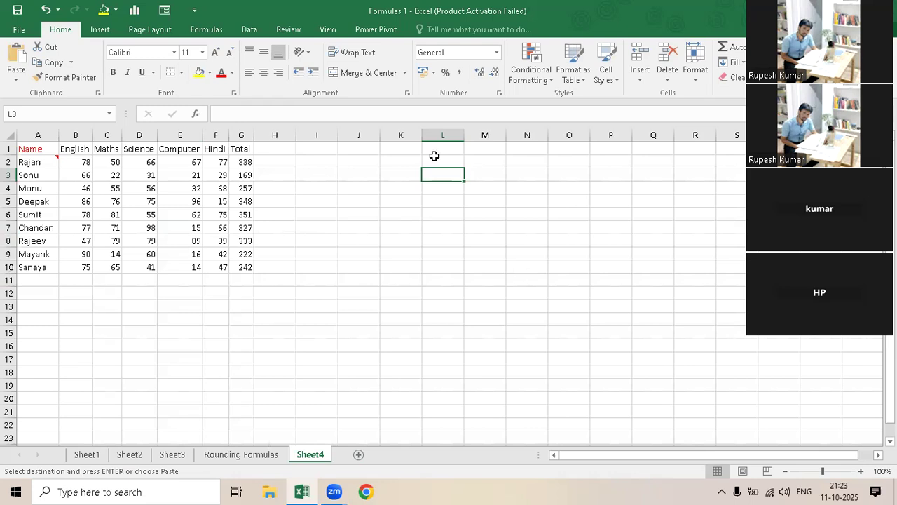
left_click(364, 162)
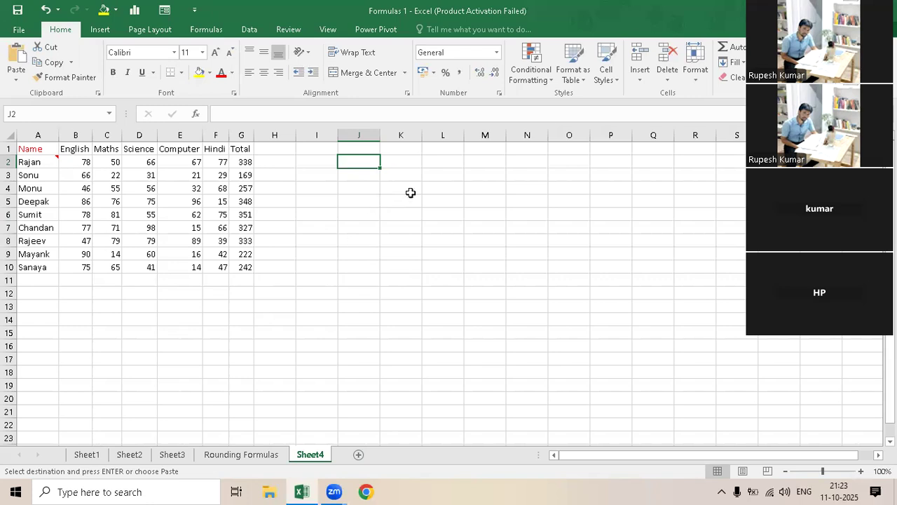
- Enter the label "b2" in cell K3, beside the marks table
left_click(401, 165)
key("Down")
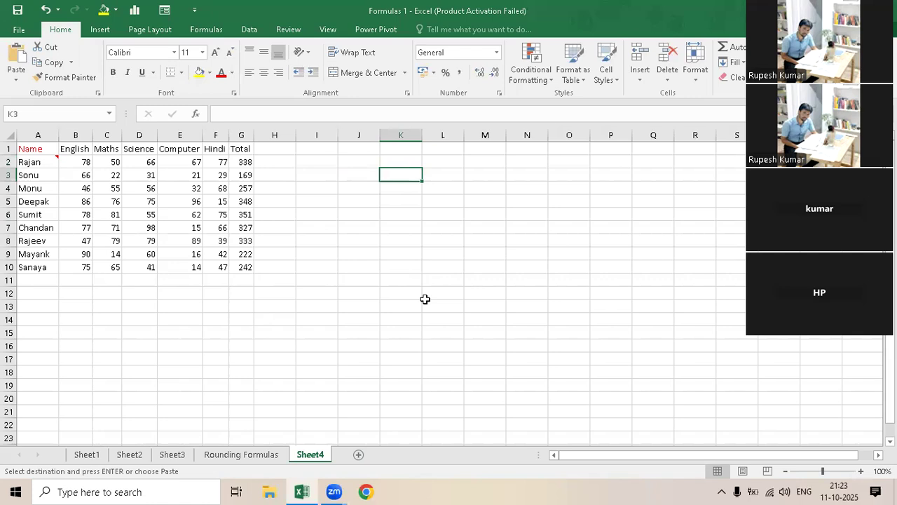
type("b2")
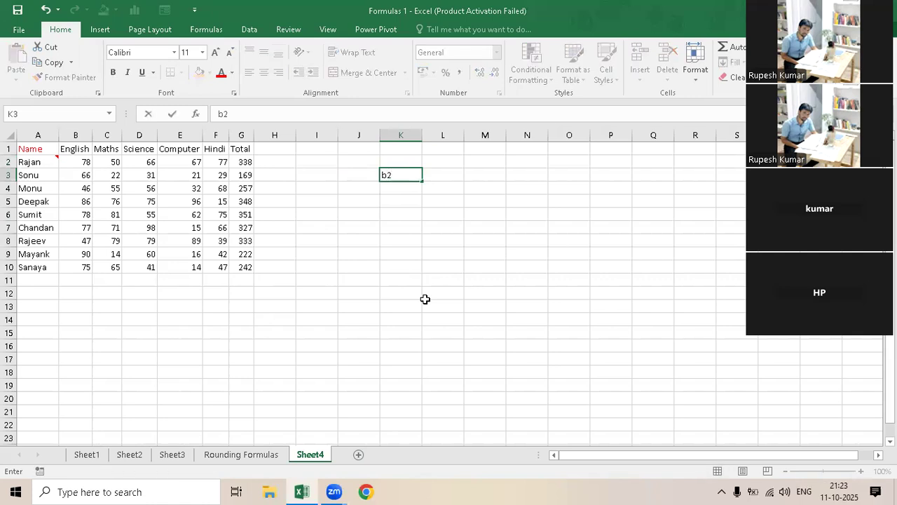
key("Return")
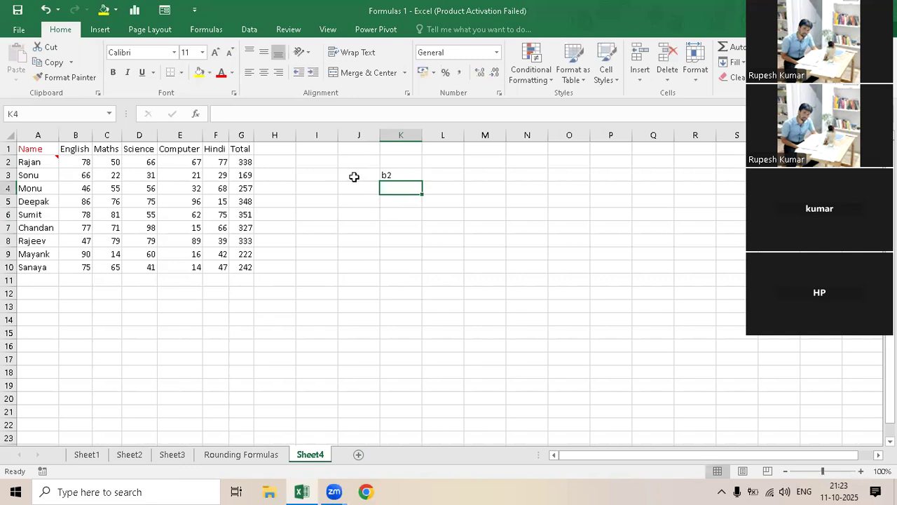
- Enter the relative reference formula =B2 in J3 and compare it with the label in K3
key("Up")
key("Left")
type("=")
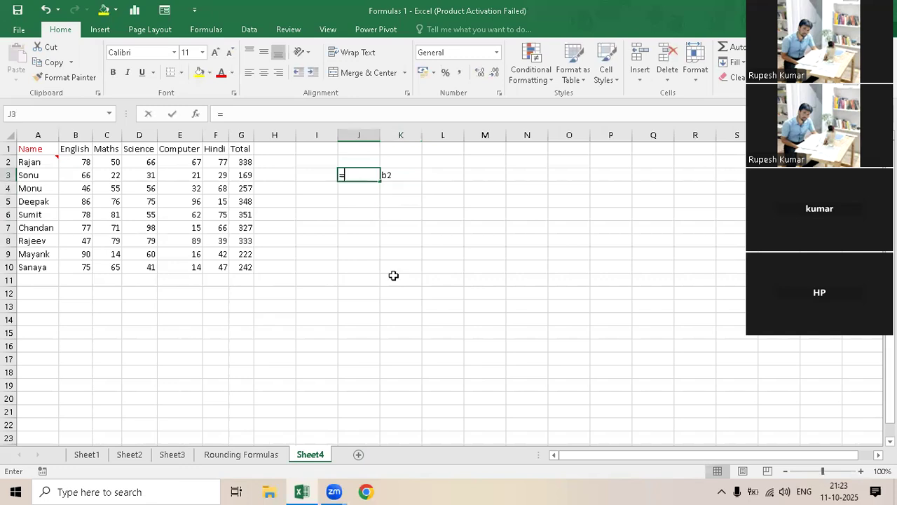
type("b2")
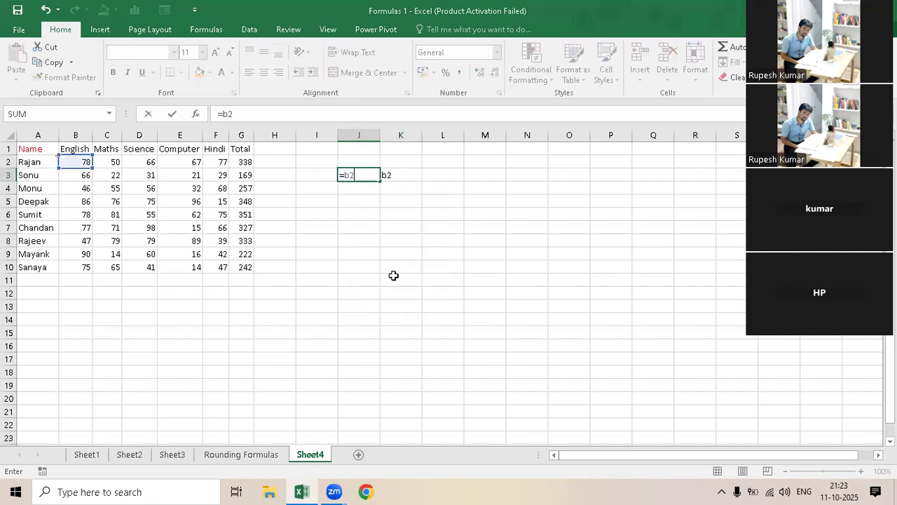
key("Return")
left_click(375, 177)
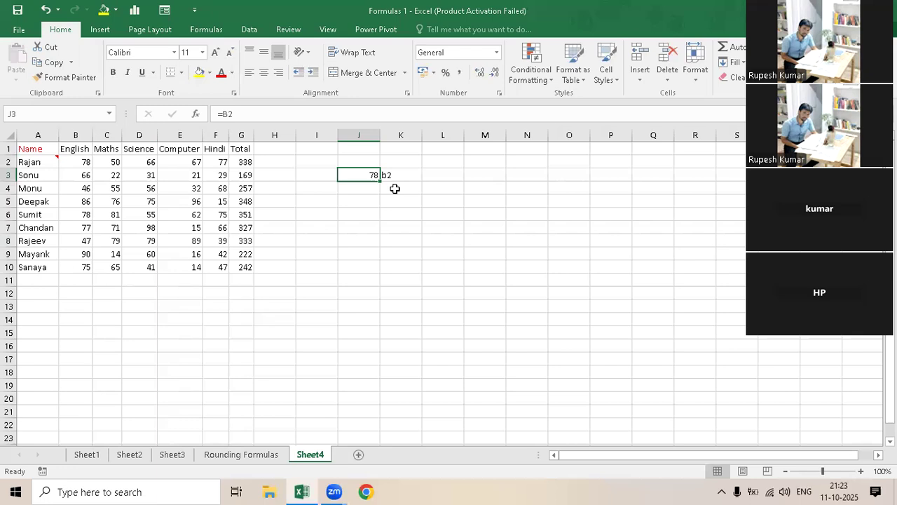
key("Right")
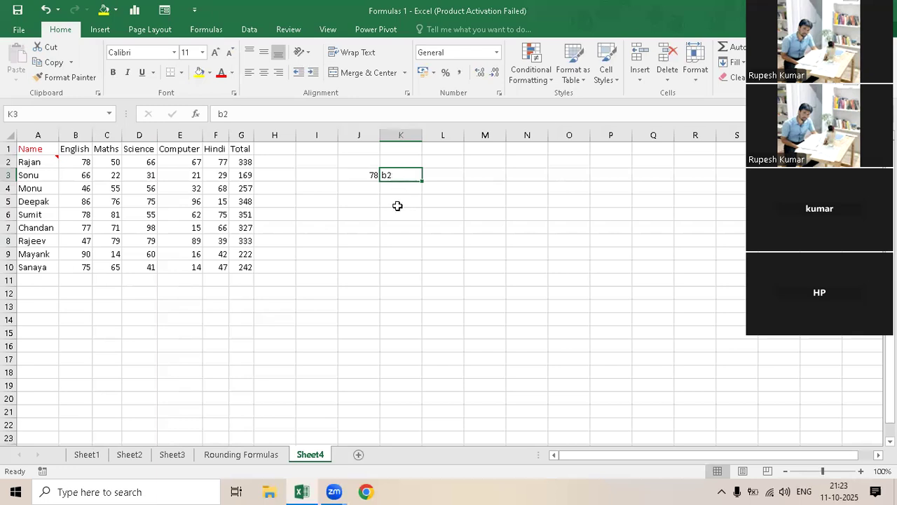
left_click(377, 176)
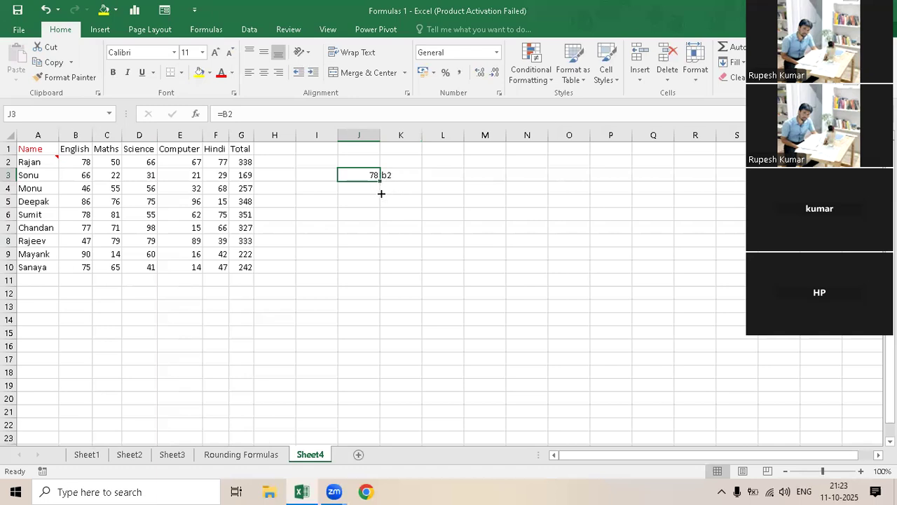
- Fill the J3 formula down to J4 and label the copy "b3" in K4
left_click_drag(380, 181, 381, 193)
key("Down")
key("Right")
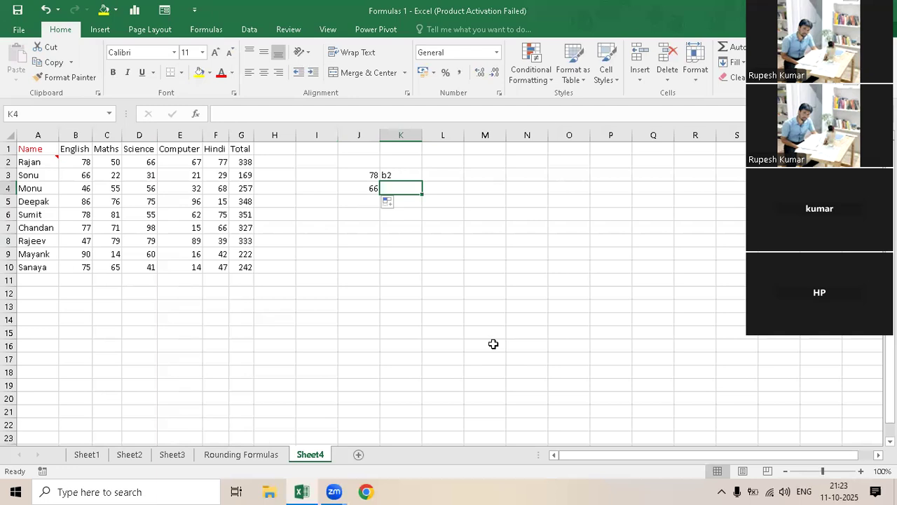
type("b3")
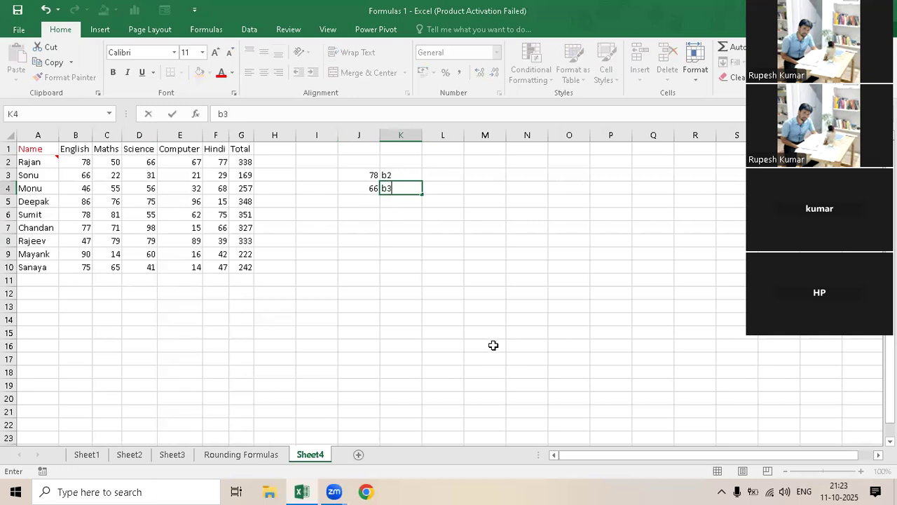
key("Return")
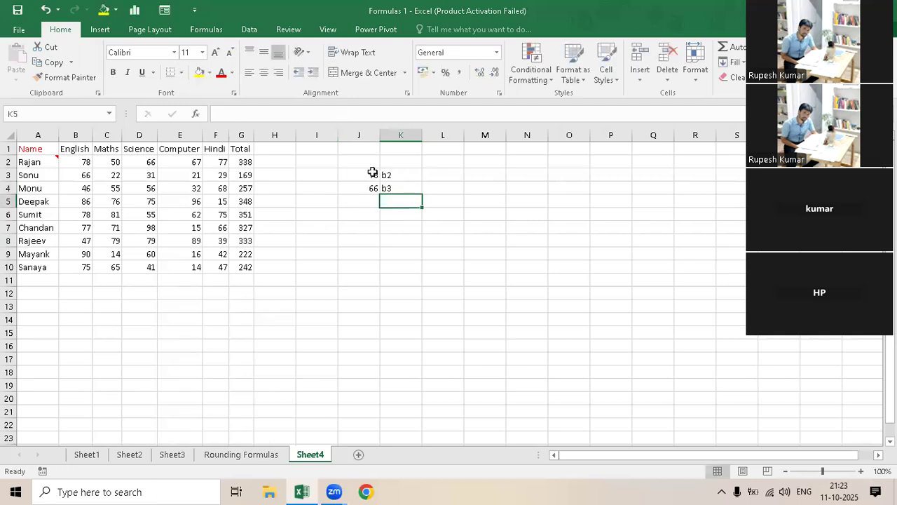
- Fill the J3 formula up to J2 and label the copy "b1" in K2
left_click(375, 177)
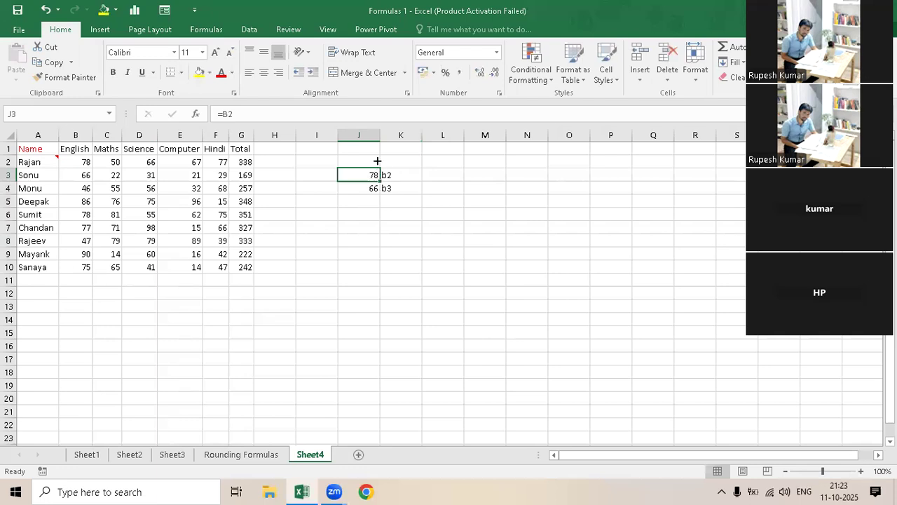
left_click_drag(380, 181, 377, 161)
left_click(398, 159)
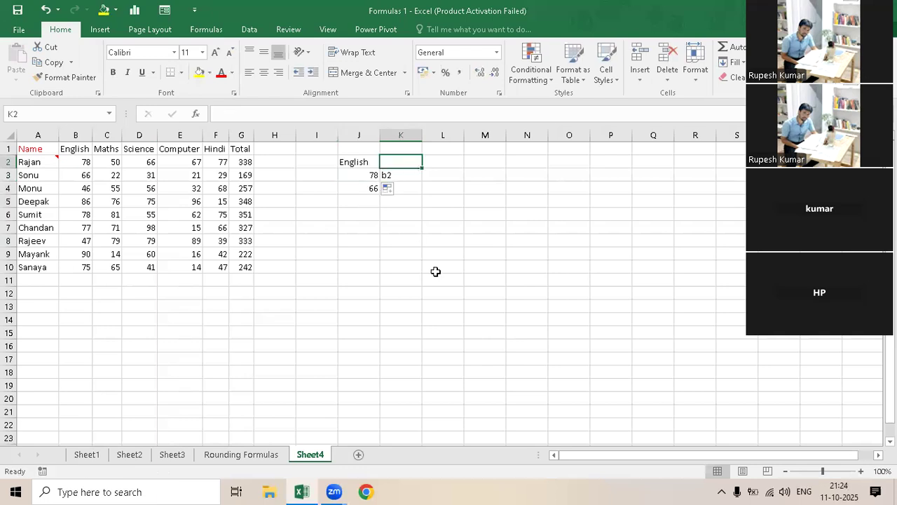
type("b1")
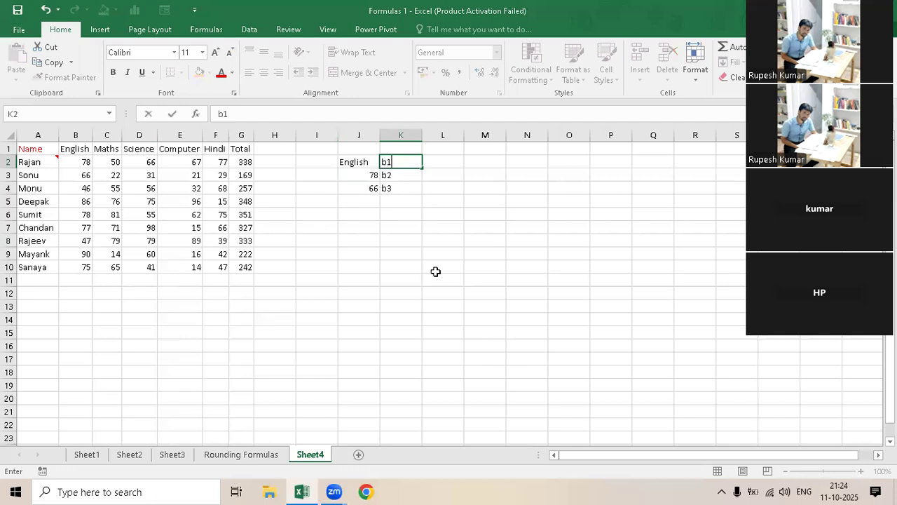
key("Return")
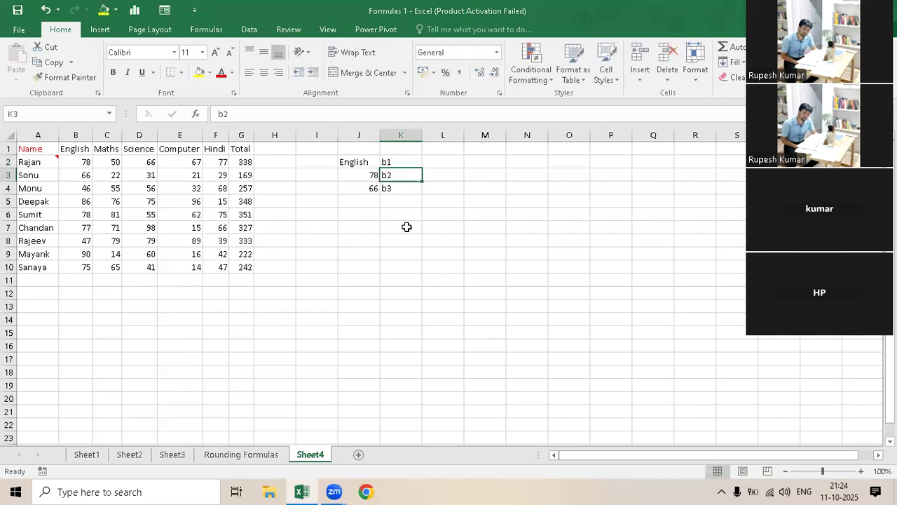
- Fill the J2 formula up to J1 to test a reference above row 1
left_click(372, 165)
left_click_drag(380, 168, 380, 150)
left_click(427, 204)
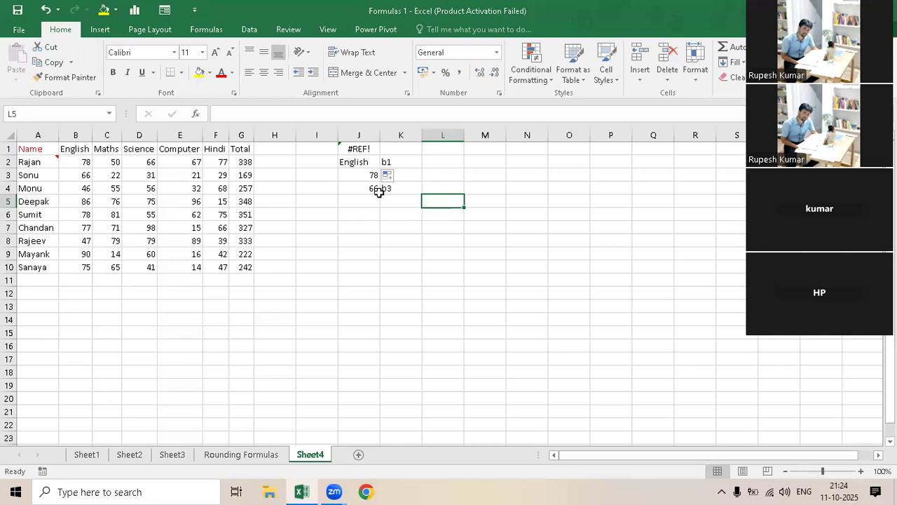
- Fill the J4 formula right into K4 and left into I4 to demonstrate column shifts
left_click(350, 188)
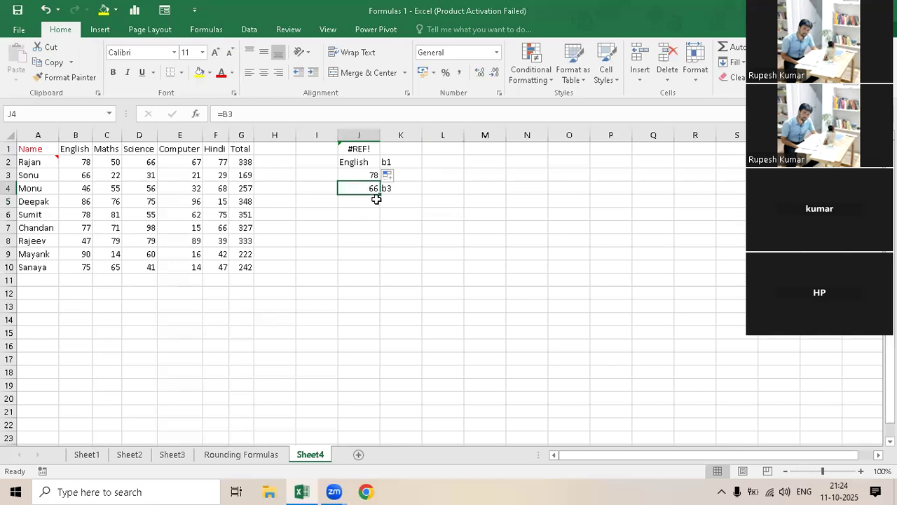
left_click_drag(380, 194, 418, 229)
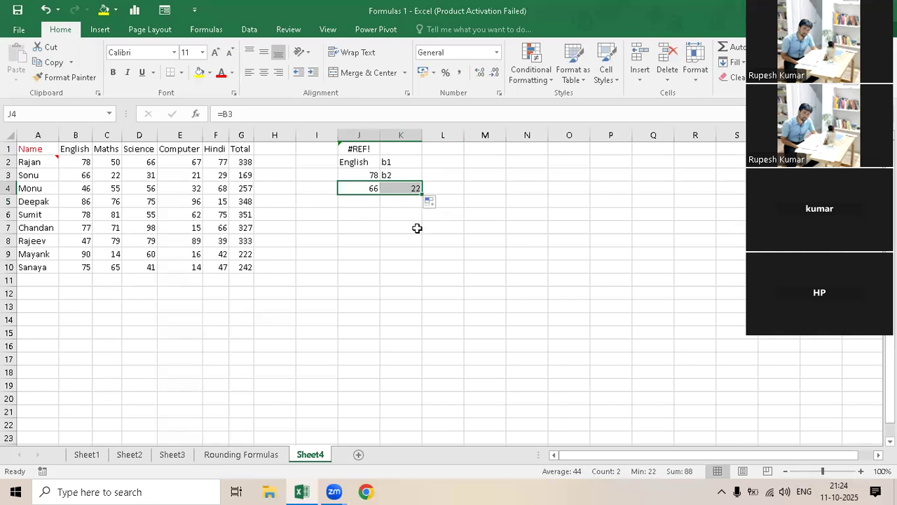
left_click(344, 189)
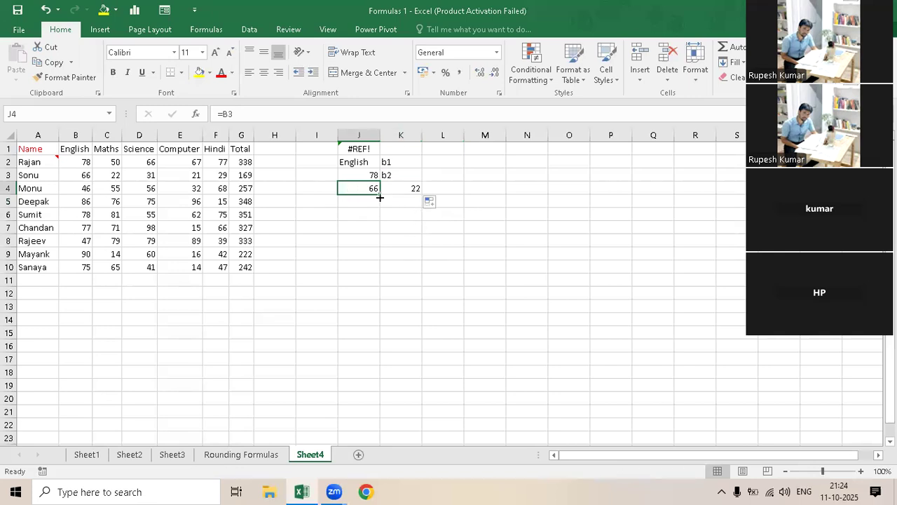
left_click_drag(330, 196, 313, 197)
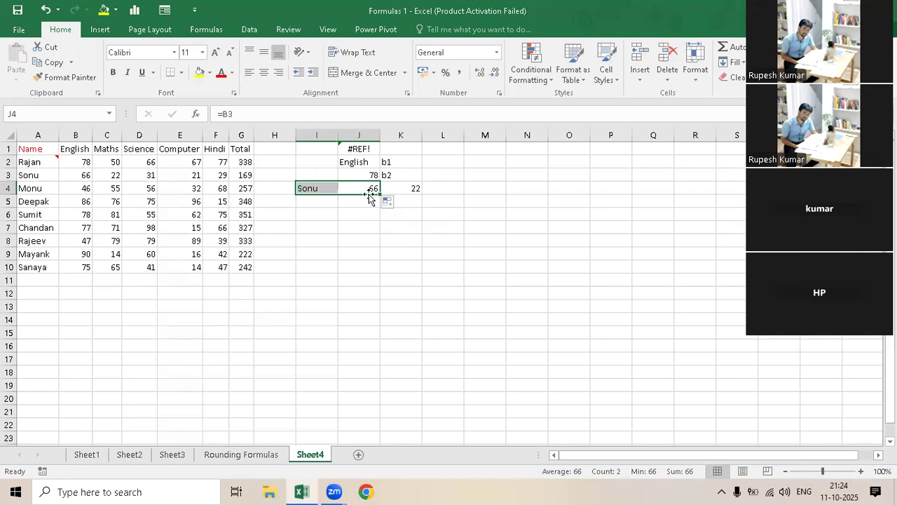
left_click(379, 215)
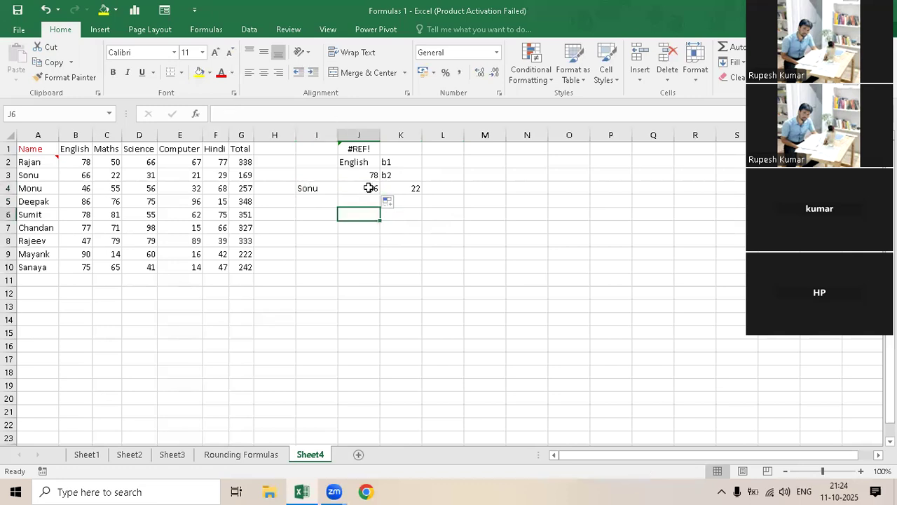
key("Up")
key("Up")
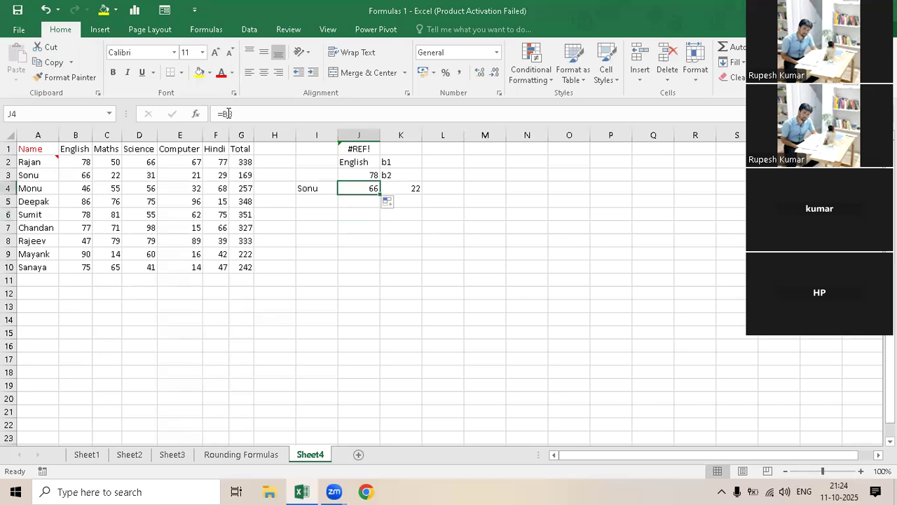
left_click(224, 114)
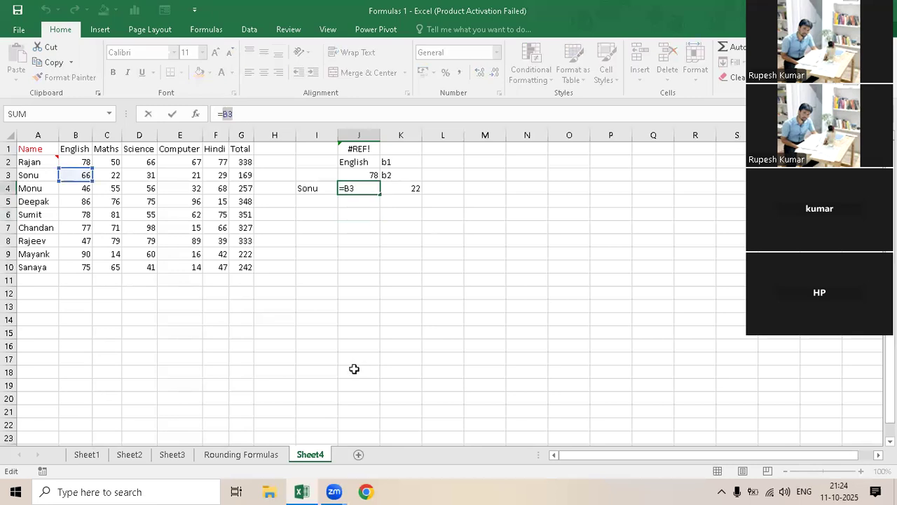
key("F4")
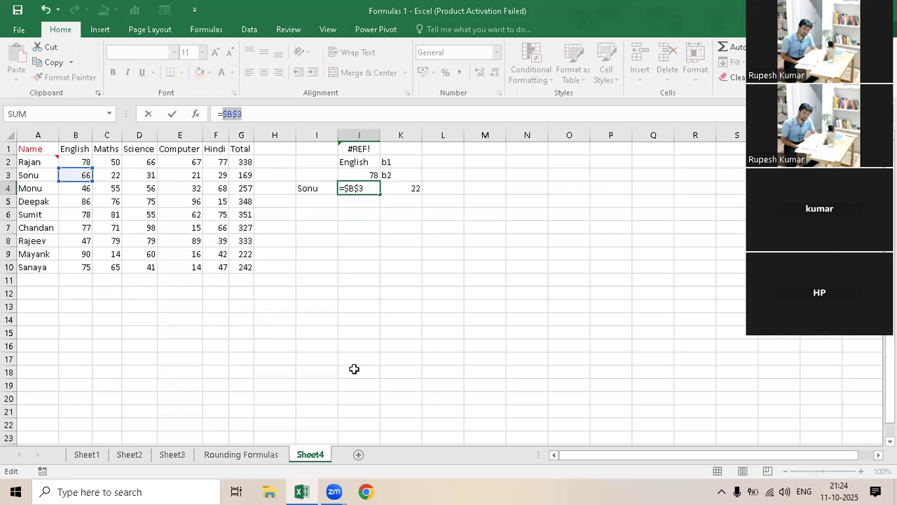
left_click(398, 176)
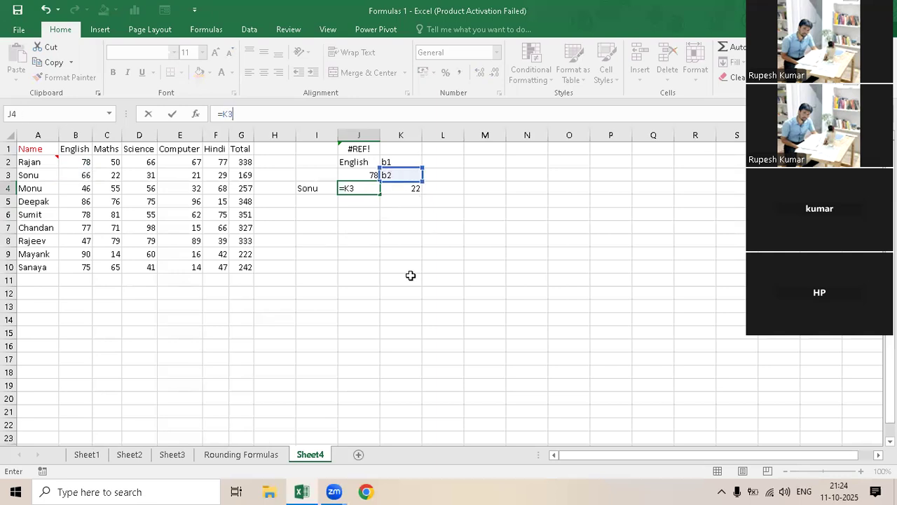
key("ctrl+Return")
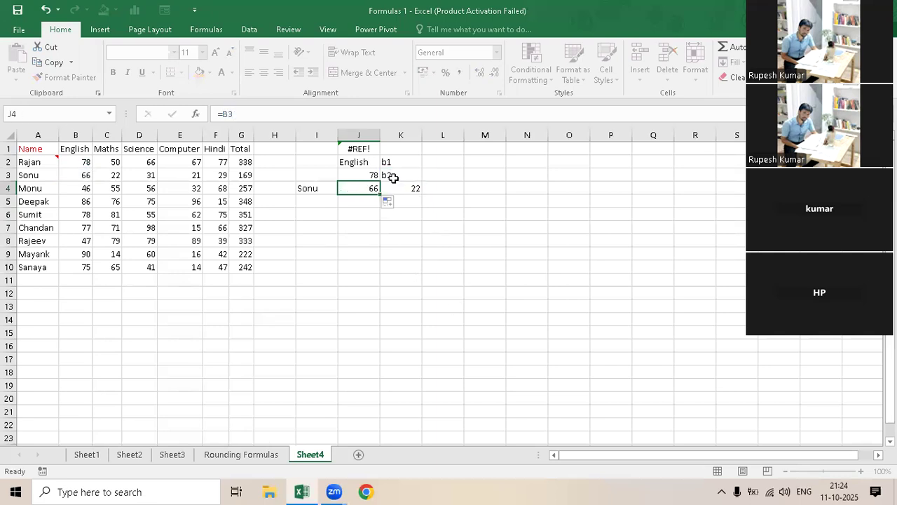
left_click(388, 175)
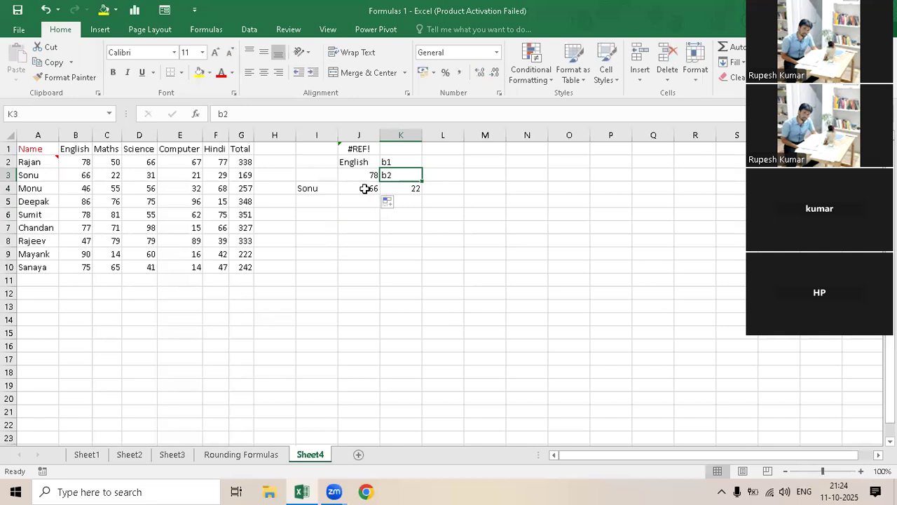
- Make the reference in J4 absolute so its formula is =$B$3, and keep J4 selected
left_click(367, 189)
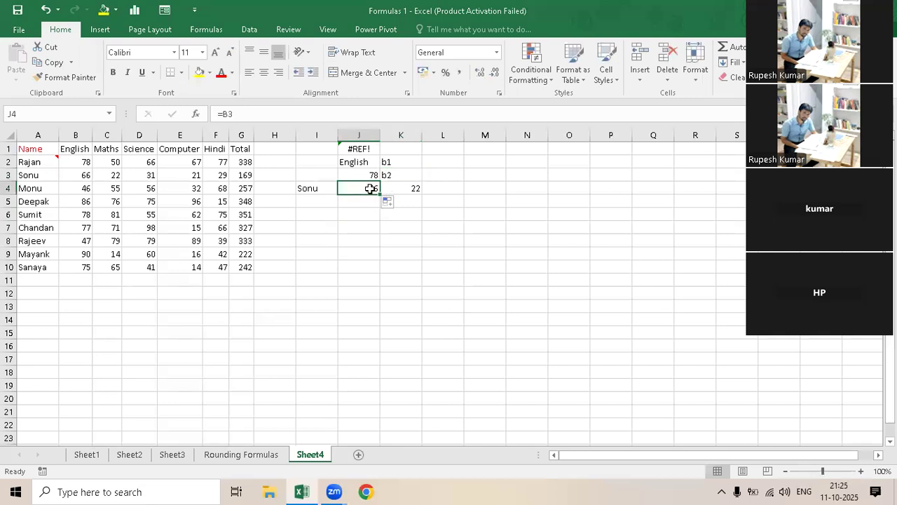
double_click(371, 188)
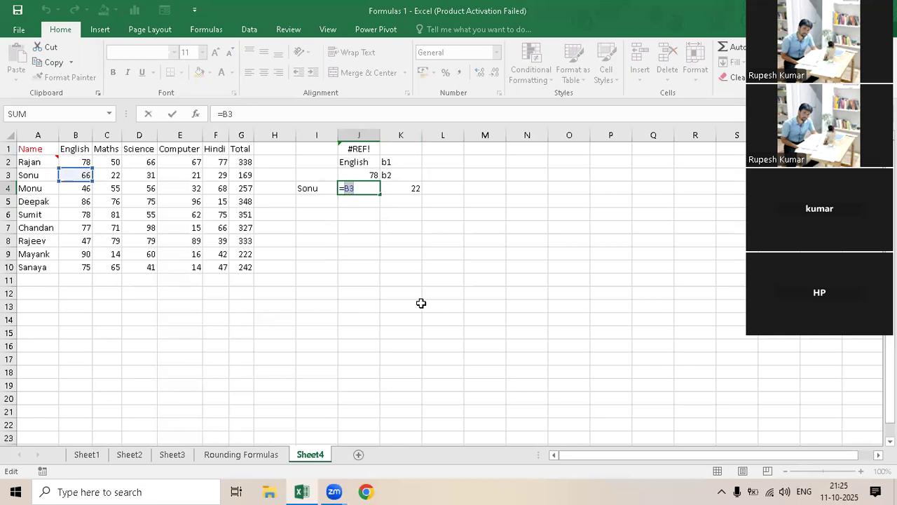
key("F4")
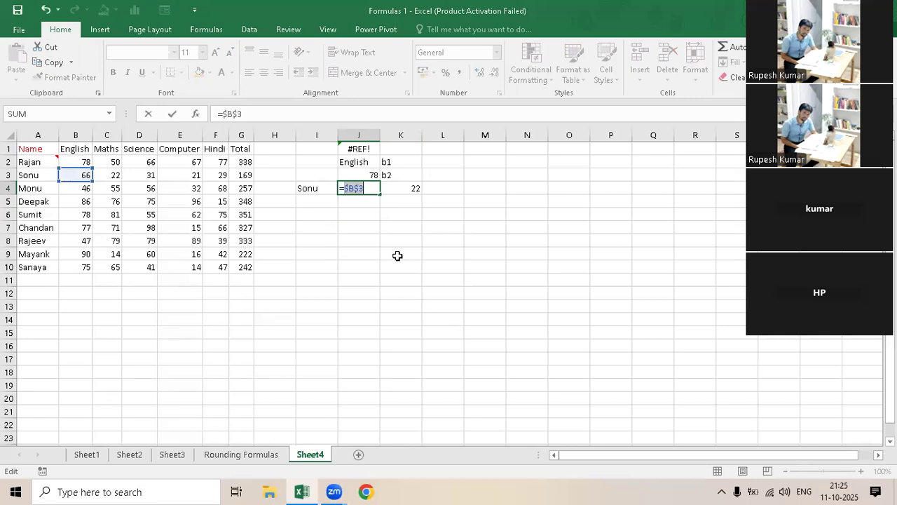
key("Return")
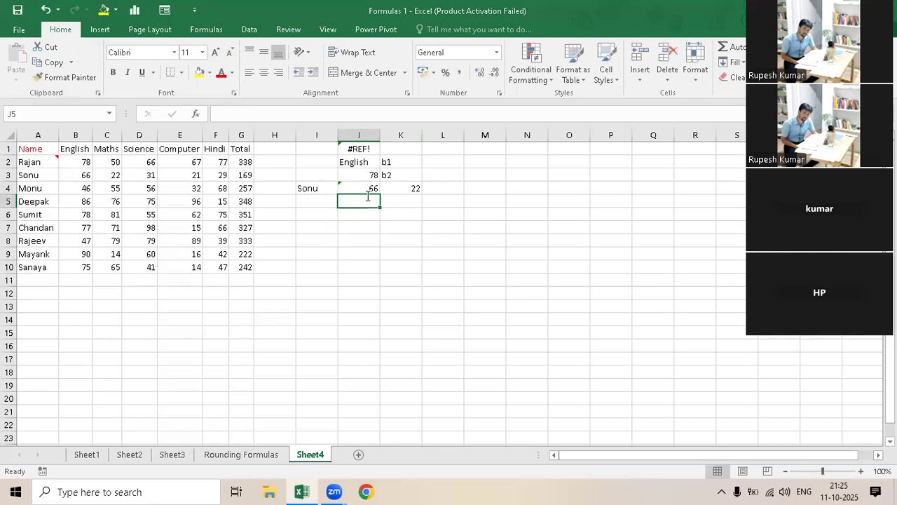
double_click(363, 188)
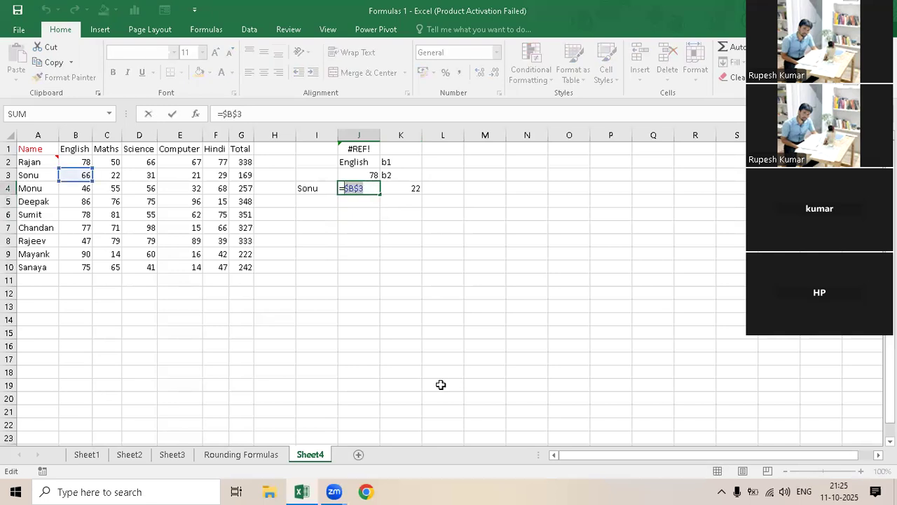
key("ctrl+Return")
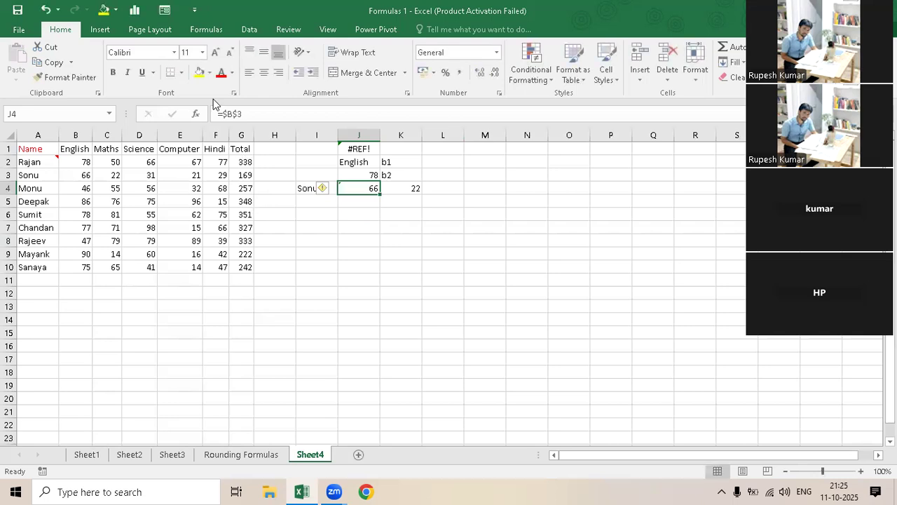
- Cycle the whole B2:F2 range in G2's SUM formula through absolute and mixed references, then restore the relative form
left_click(242, 162)
left_click_drag(267, 113, 248, 114)
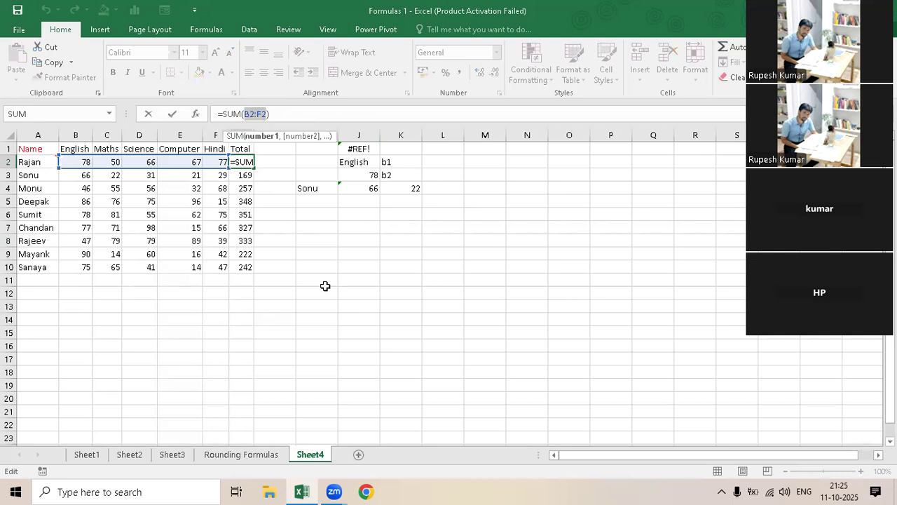
key("F4")
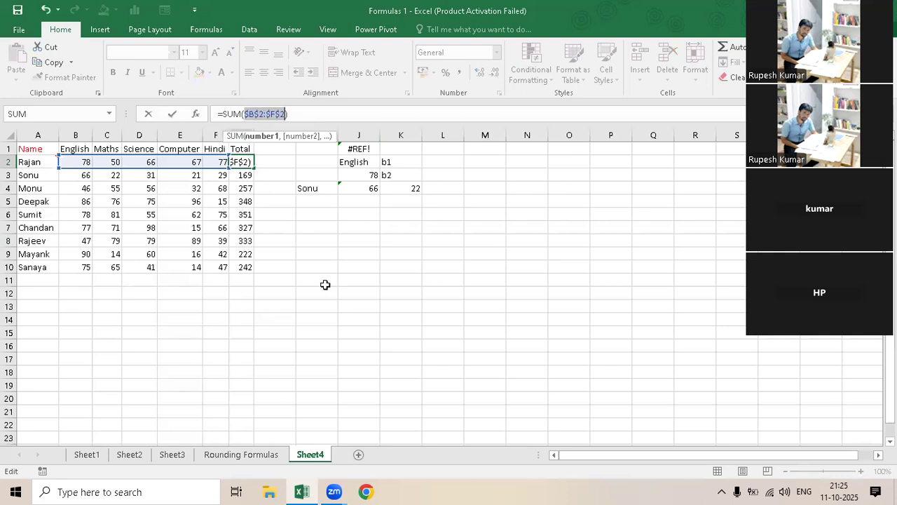
key("F4")
key("F4")
key("F4")
left_click(257, 112)
left_click_drag(257, 112, 249, 113)
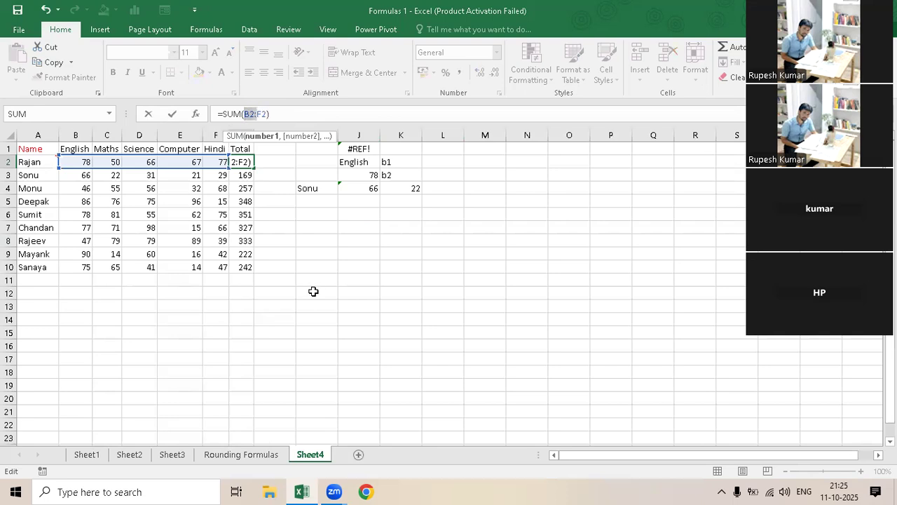
key("F4")
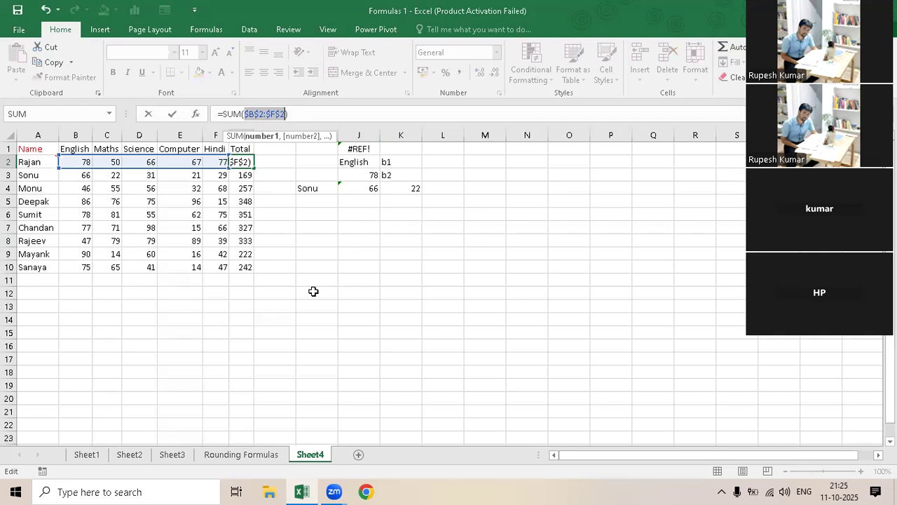
key("ctrl+z")
- Cycle only the B2 reference in G2's SUM formula through its absolute and mixed forms, returning it to relative
left_click(248, 114)
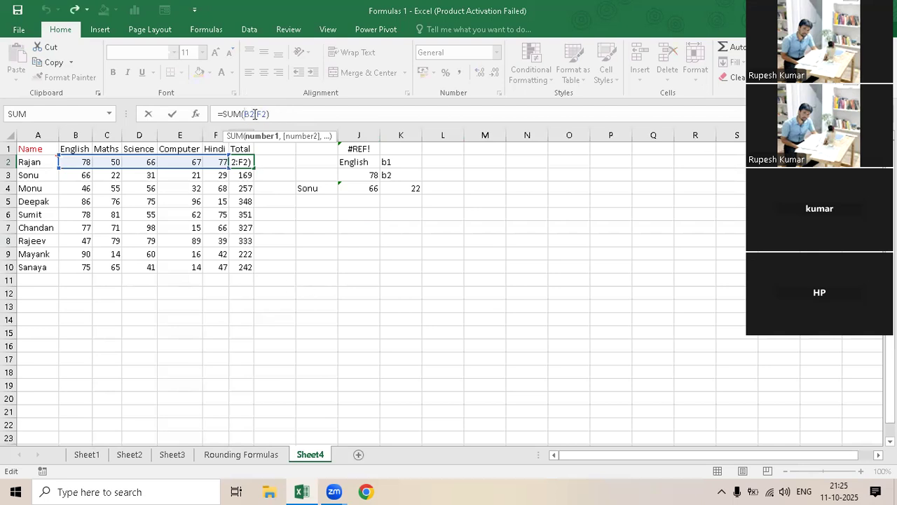
double_click(253, 114)
key("F4")
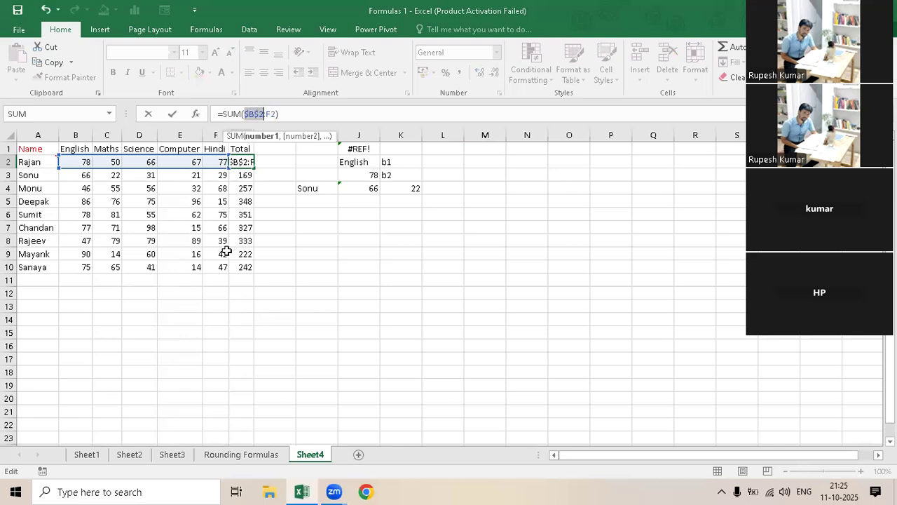
key("F4")
key("F4")
key("F4")
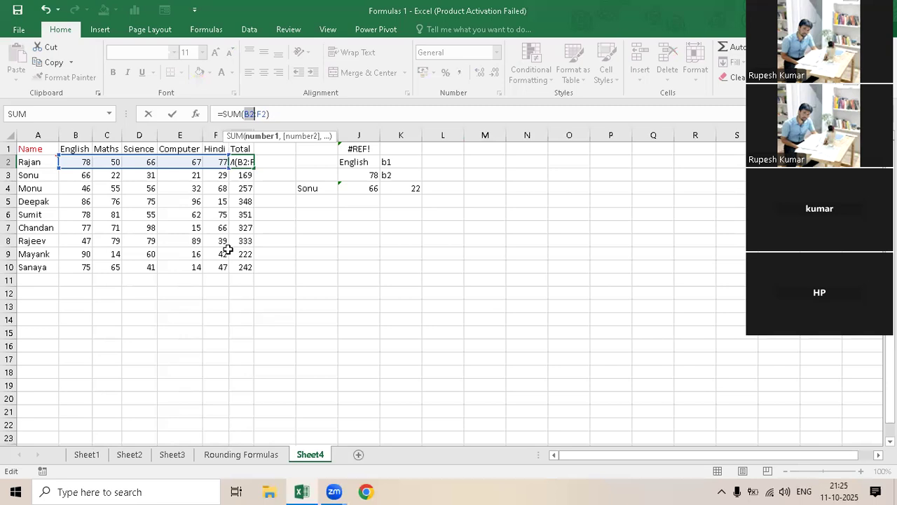
key("ctrl+Return")
- Fill the absolute formula =$B$3 from J4 down and right through the range J4:L8
left_click(364, 190)
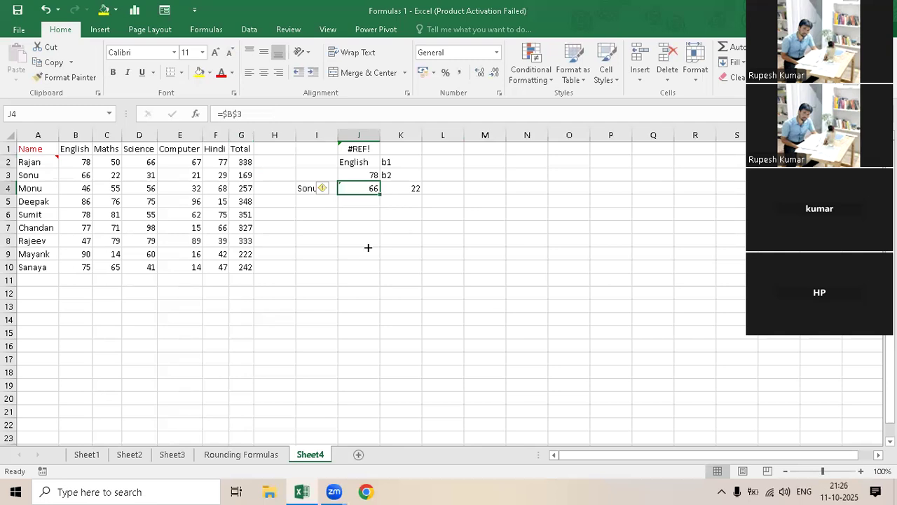
left_click_drag(380, 194, 368, 247)
left_click(377, 191)
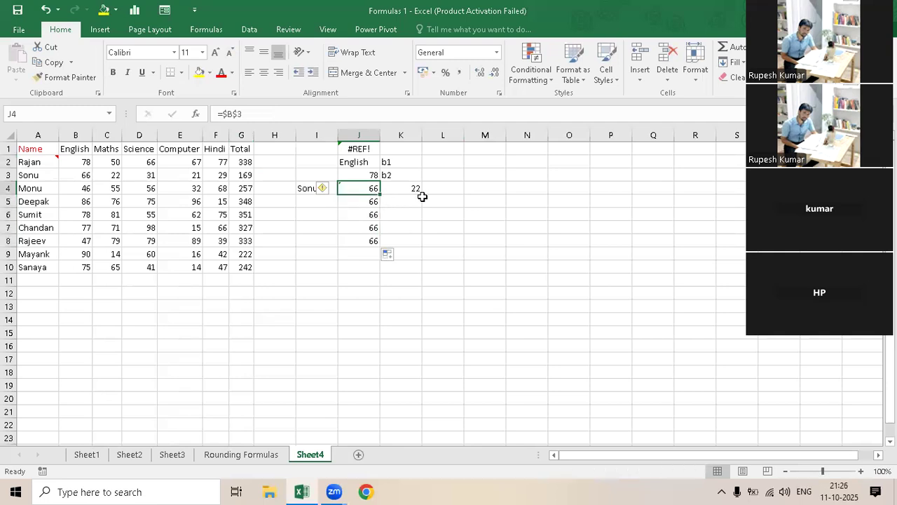
left_click_drag(383, 191, 444, 289)
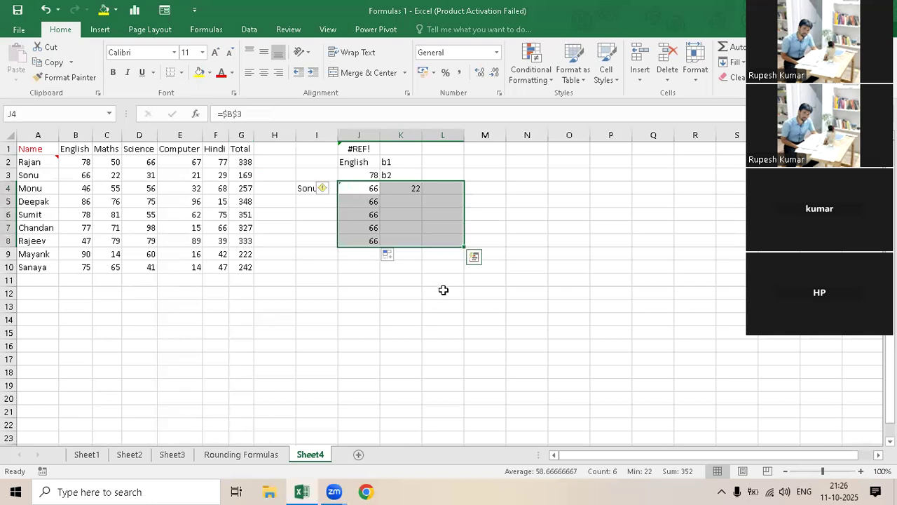
key("ctrl+d")
key("ctrl+r")
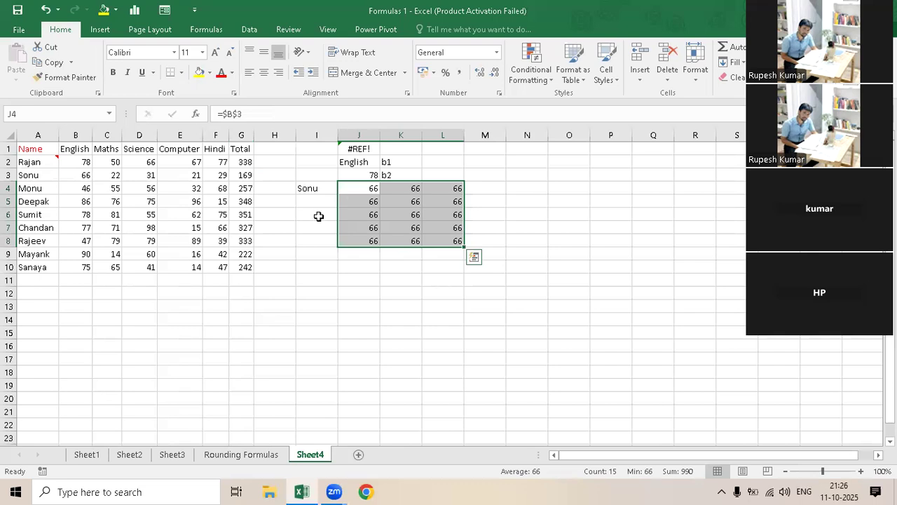
- Lock only the column in the J4 reference so its formula is =$B3, and keep J4 selected
left_click(237, 113)
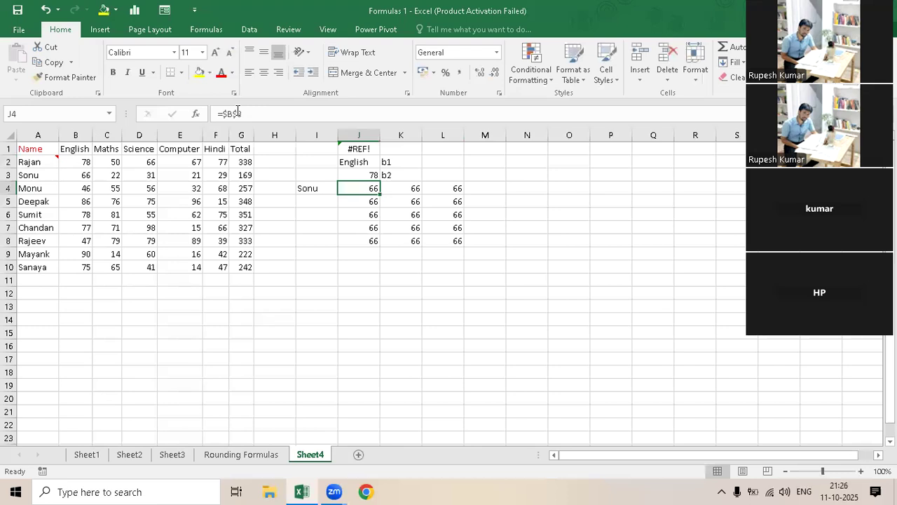
left_click(238, 113)
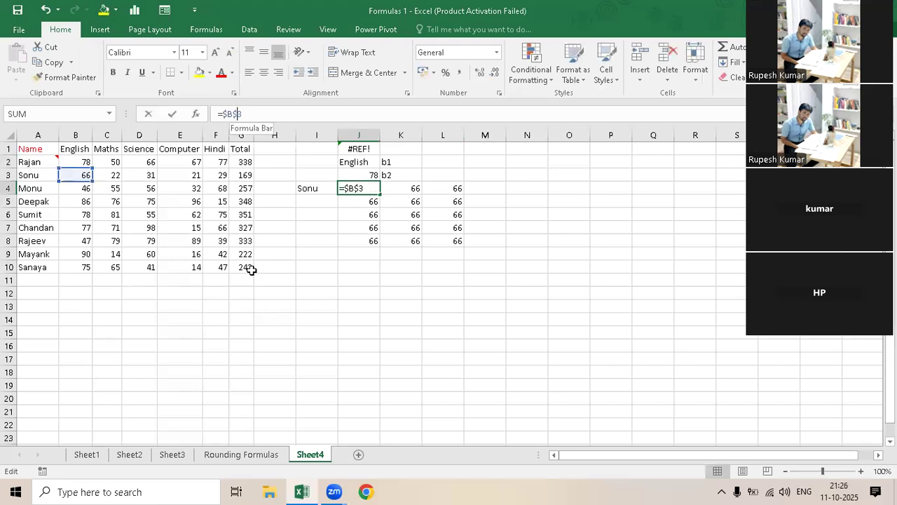
key("BackSpace")
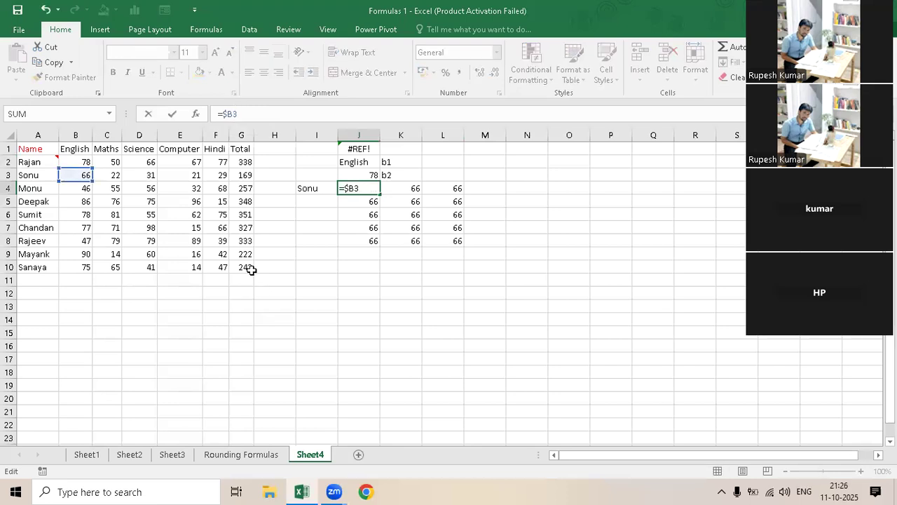
key("Return")
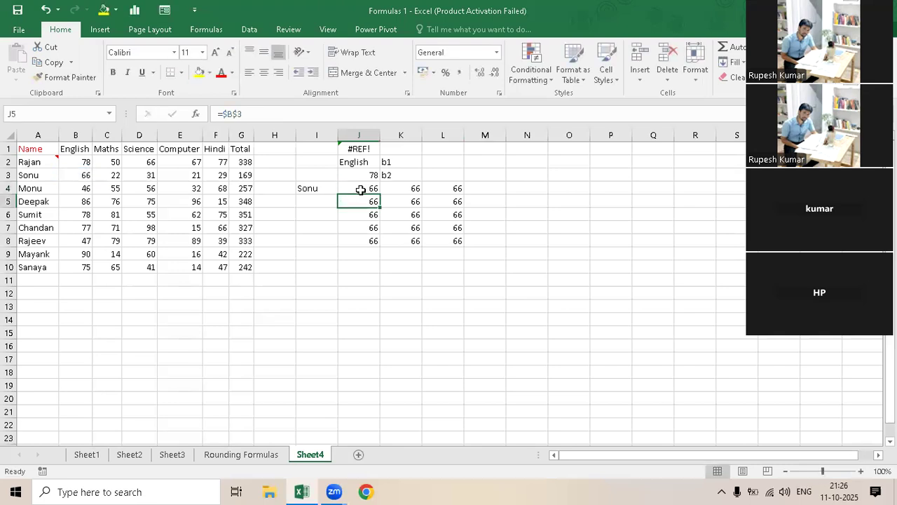
key("Up")
- Fill the =$B3 formula down and right through J4:L8 and check the copies in columns J and K
left_click(460, 241, "shift")
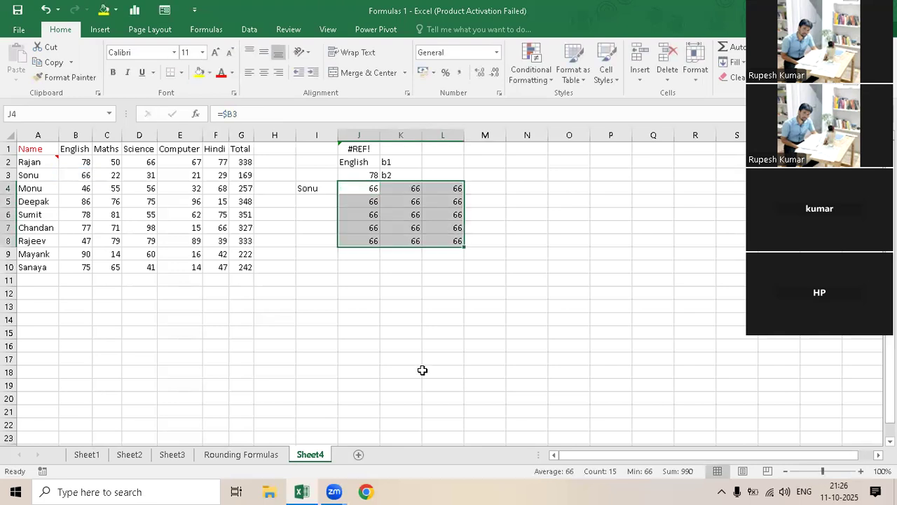
key("ctrl+d")
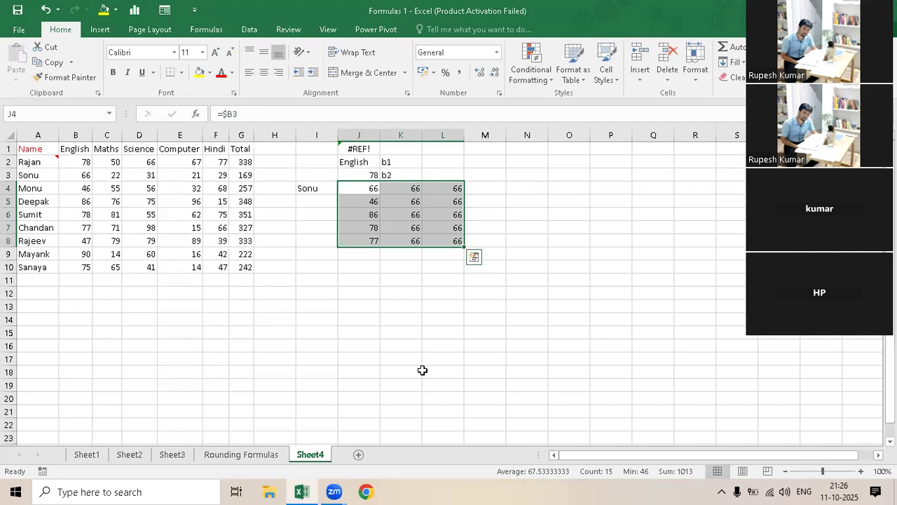
key("ctrl+r")
left_click(403, 187)
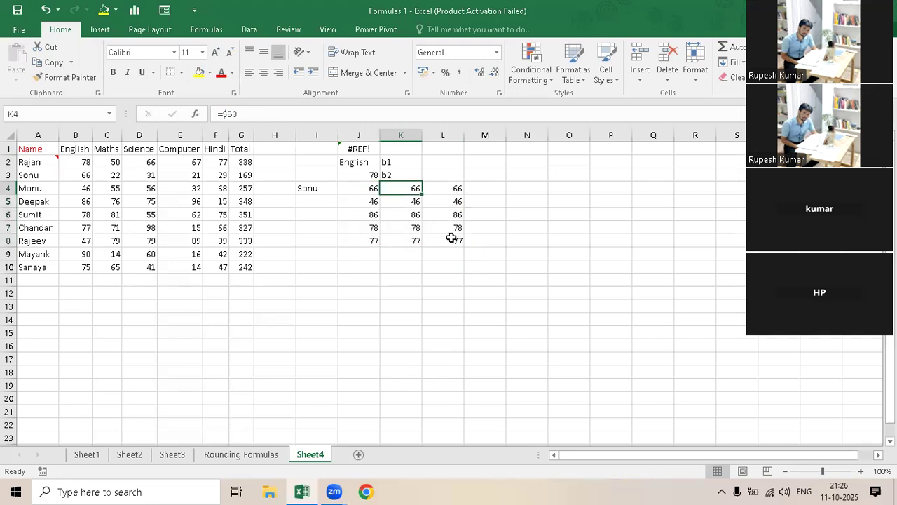
left_click_drag(362, 183, 366, 239)
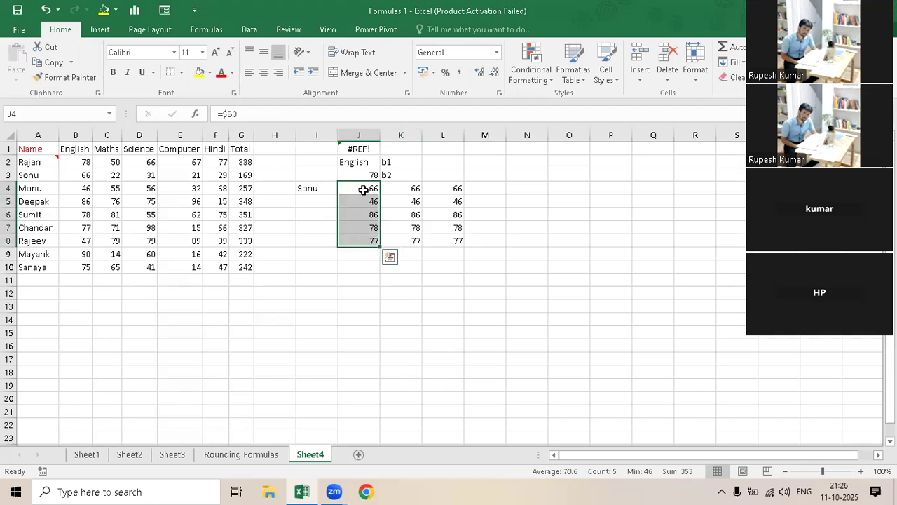
- Lock only the row in the J4 reference by changing its formula to =B$3
left_click(248, 114)
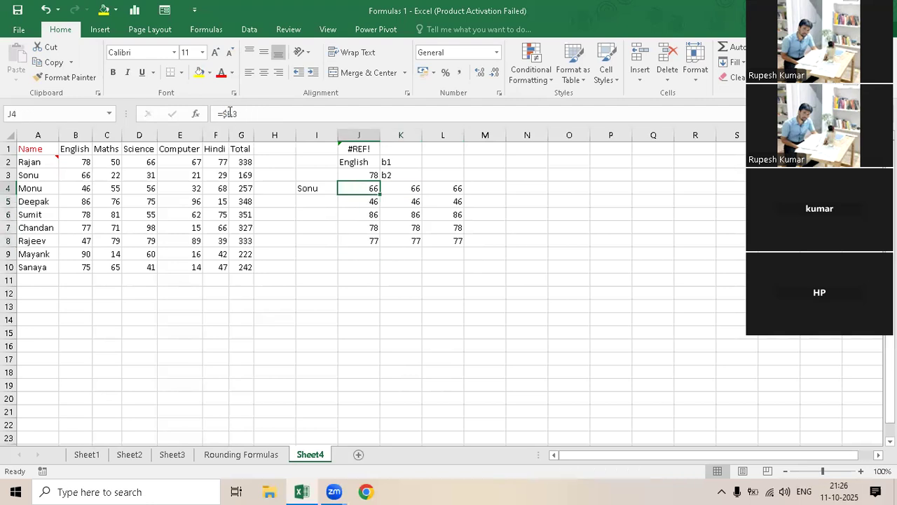
key("F2")
key("F4")
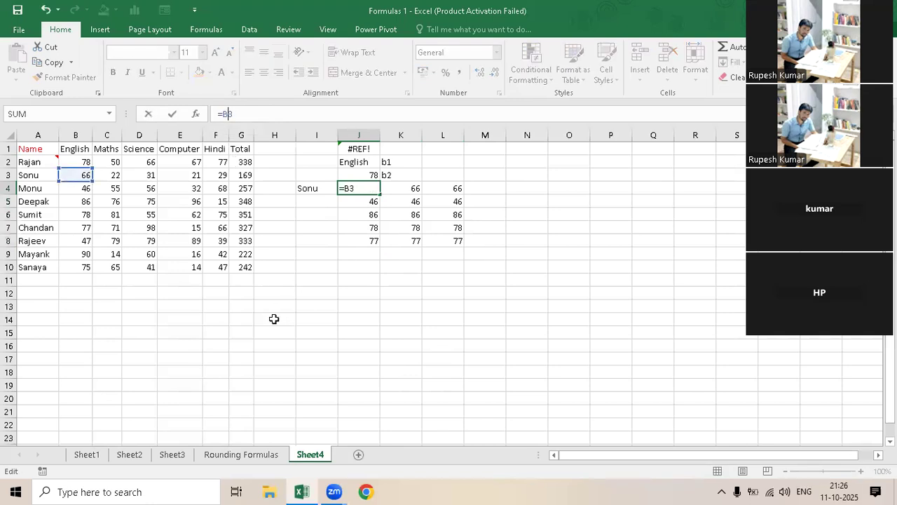
type("$")
key("Return")
- Fill the =B$3 formula from J4 down and right through J4:L8
left_click_drag(367, 188, 456, 238)
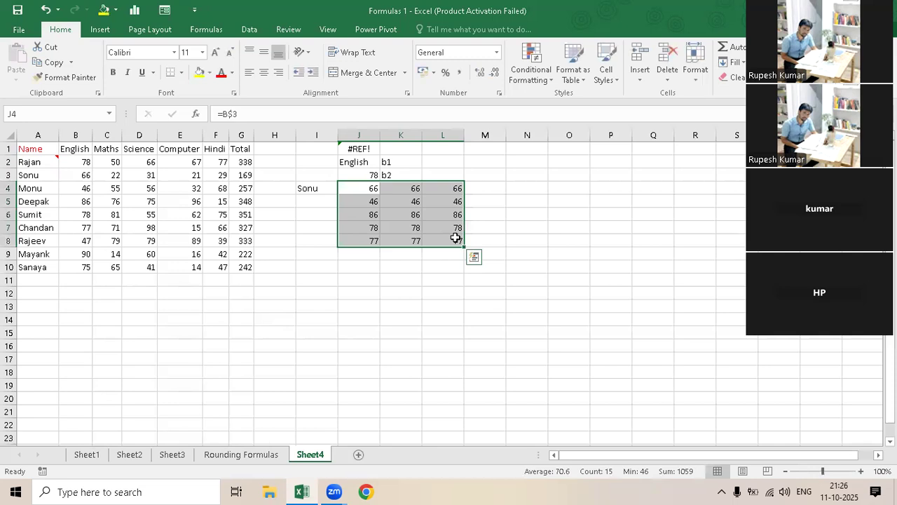
key("ctrl+d")
key("ctrl+r")
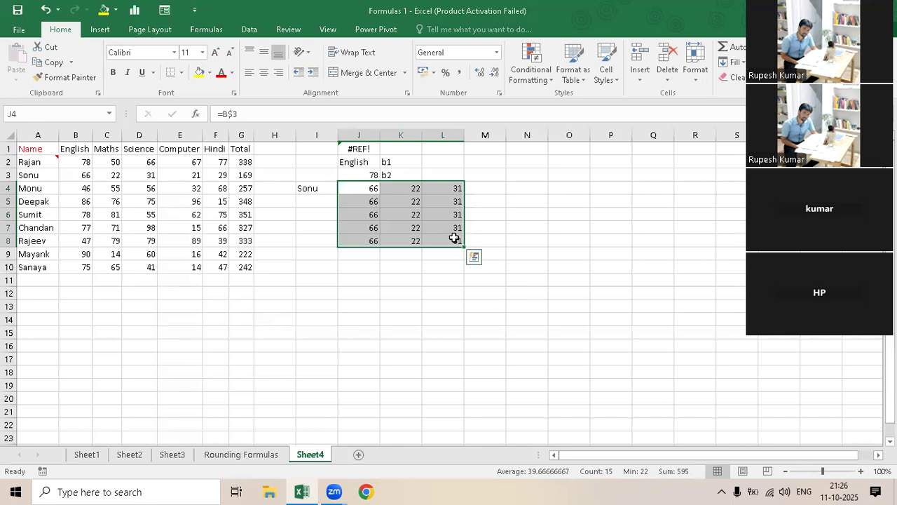
- Clear the reference examples from J4:L8 and the remaining ones from H1:K5
key("Delete")
left_click_drag(294, 150, 415, 201)
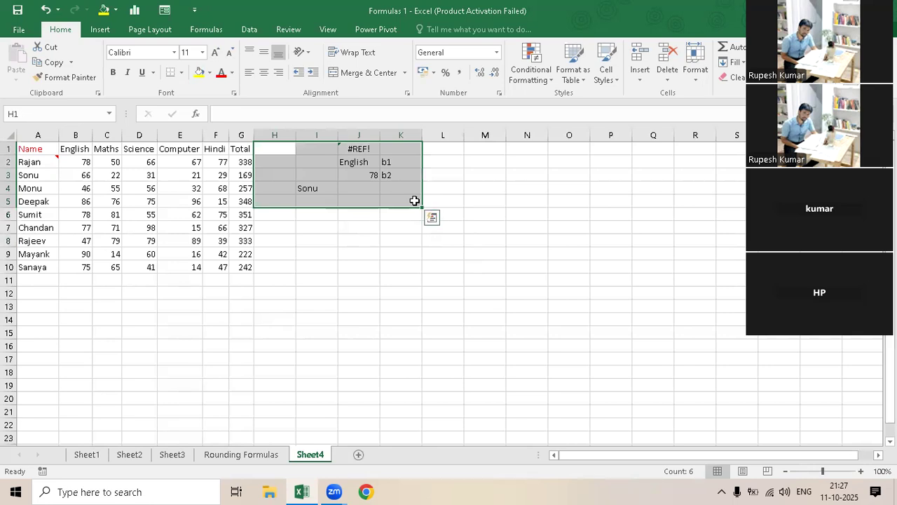
key("Delete")
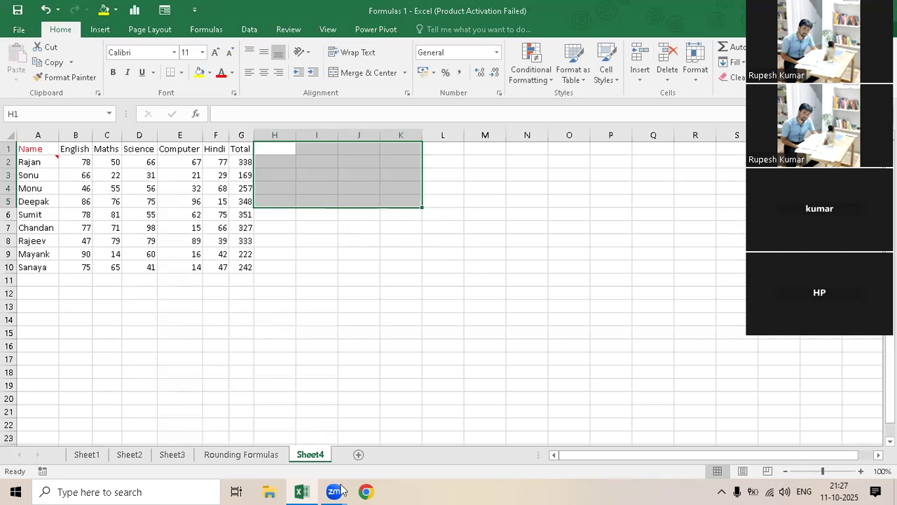
- Rename Sheet4 as "Vlookup"
key("alt+h")
type("or")
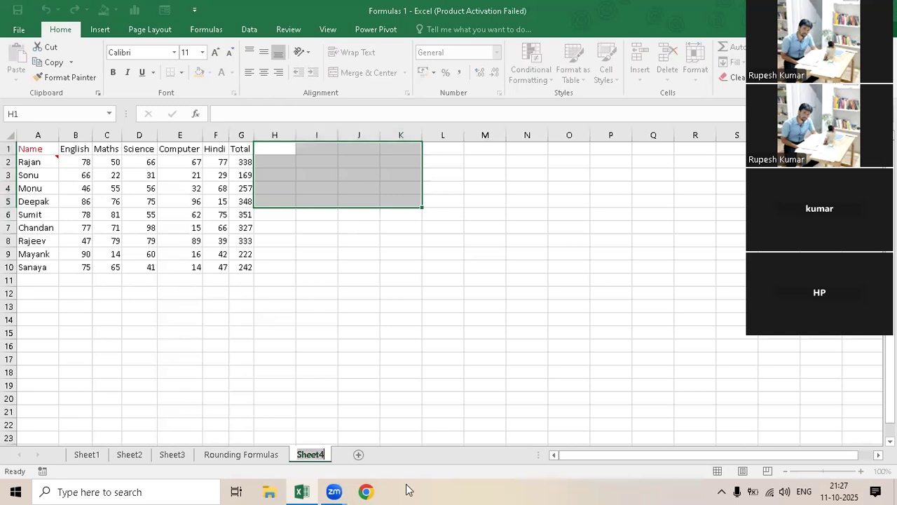
type("Vlookup")
left_click(275, 281)
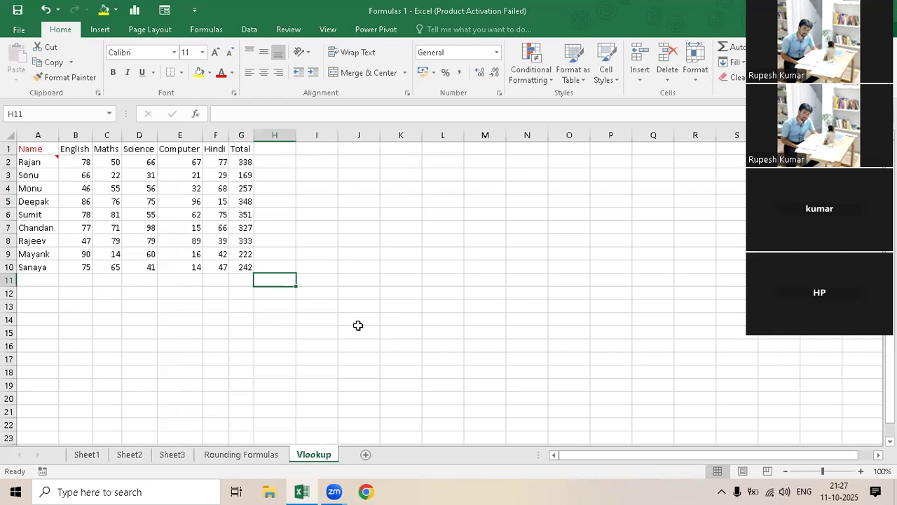
- Enter the headings "Name" in J1 and "Total" in K1, and the row 6 student's name in J2
left_click(350, 150)
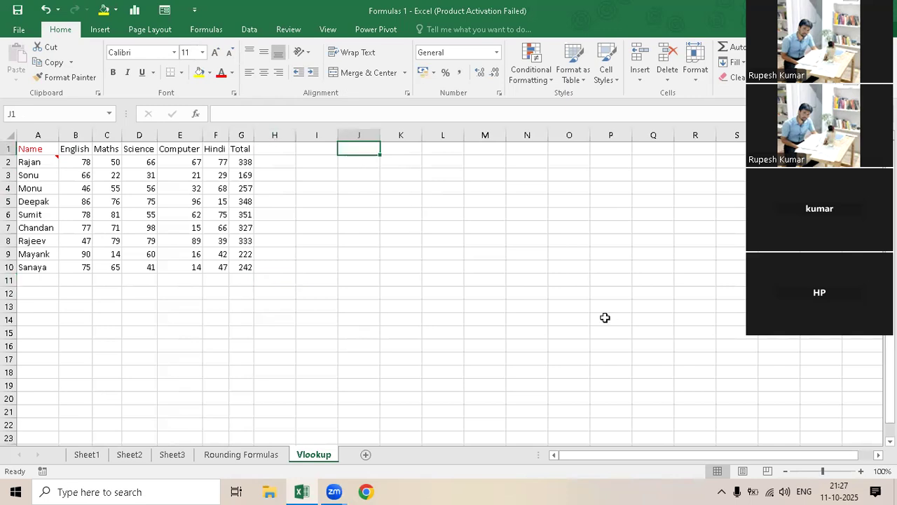
type("Name")
key("Tab")
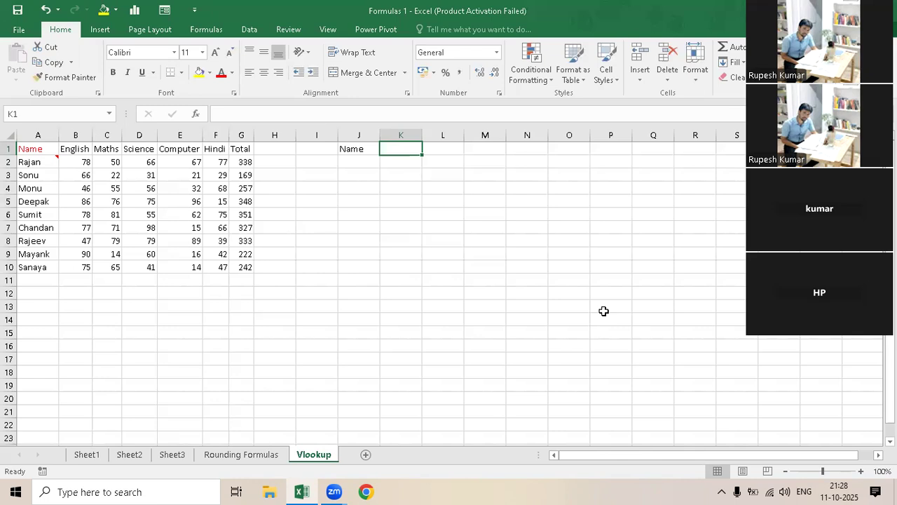
type("Total")
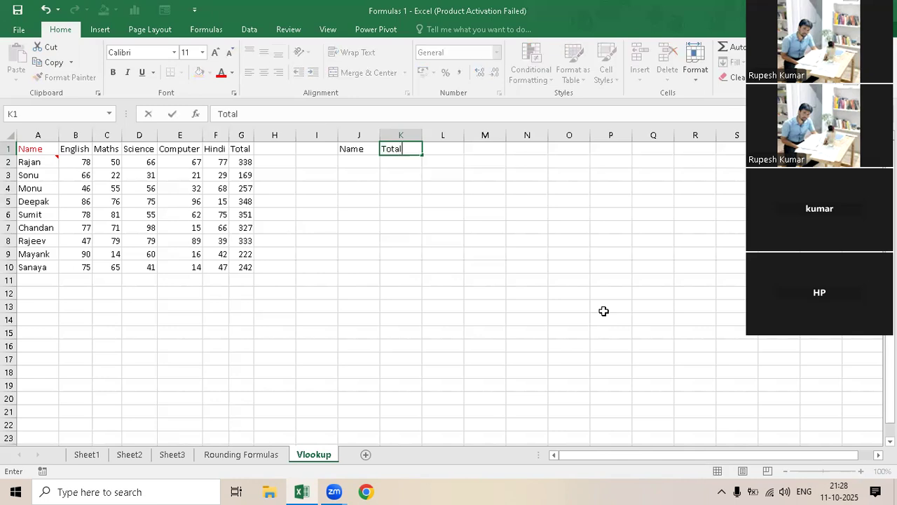
key("Return")
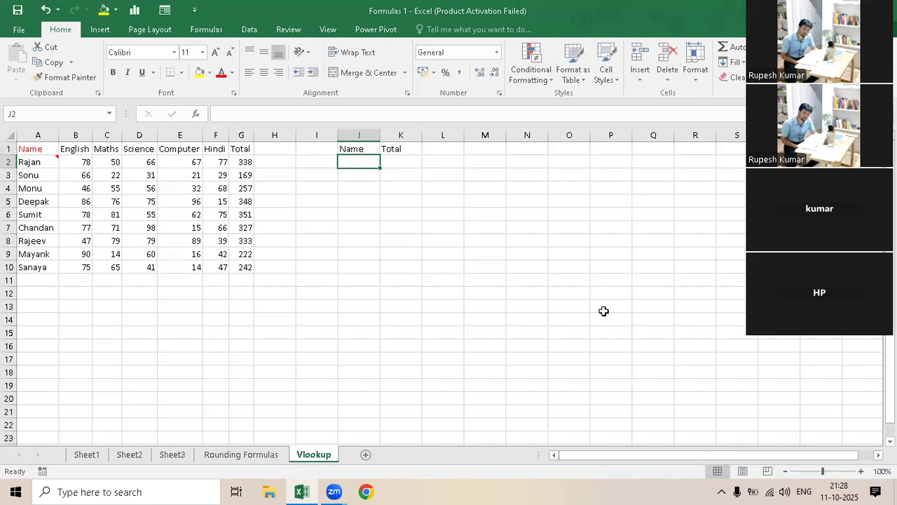
type("Sumit")
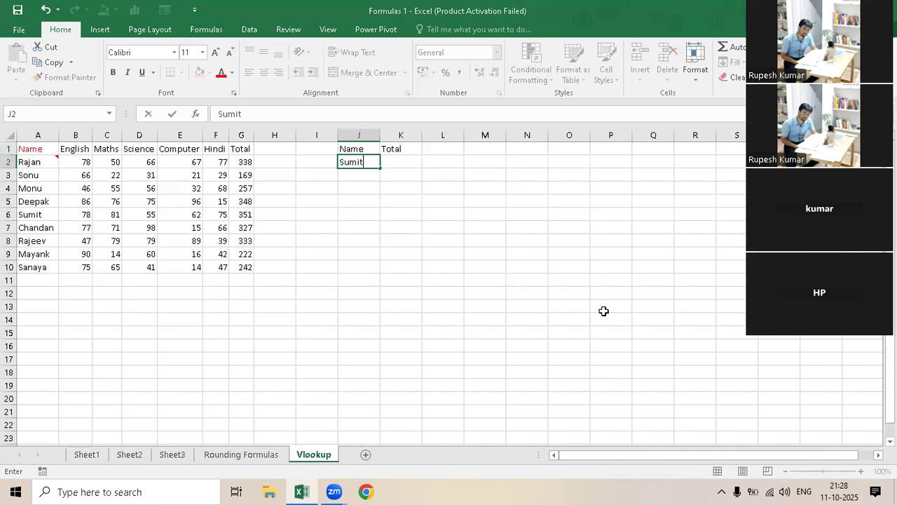
key("Tab")
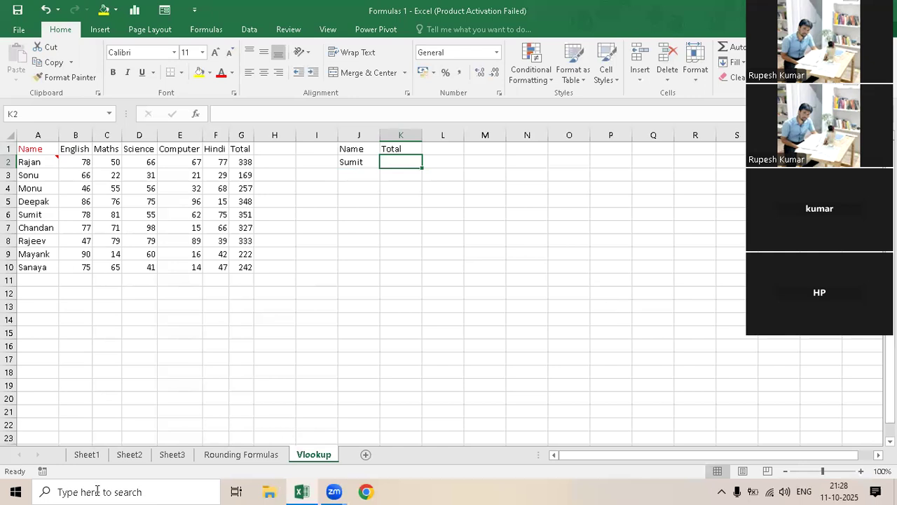
- Find Notepad through the Windows search and bring up a blank Notepad document
left_click(130, 491)
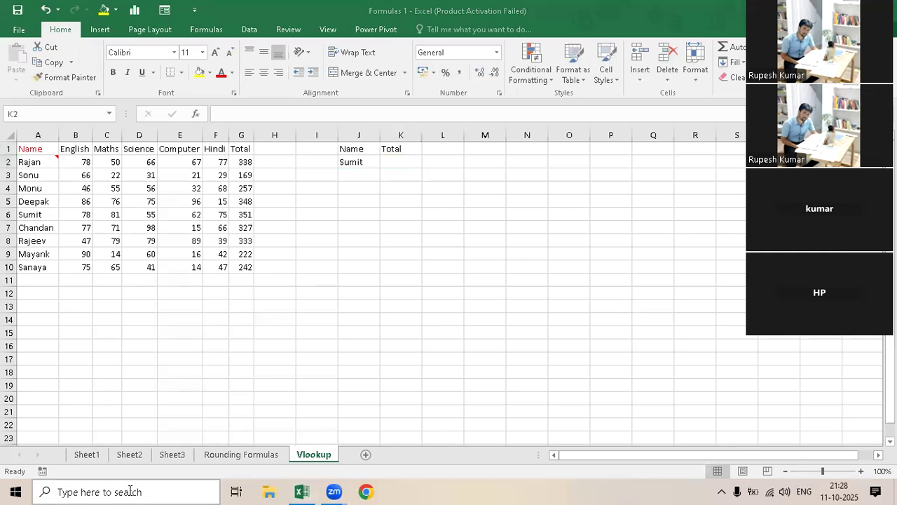
type("te")
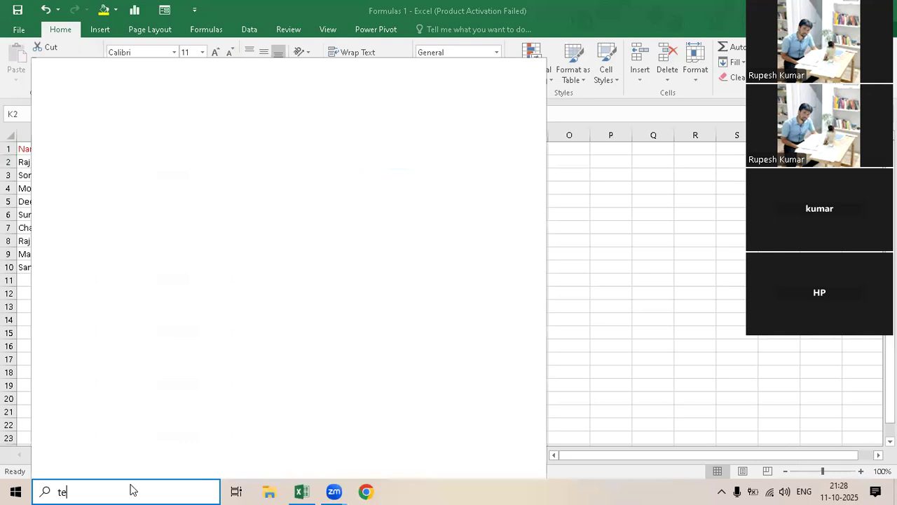
key("BackSpace")
key("BackSpace")
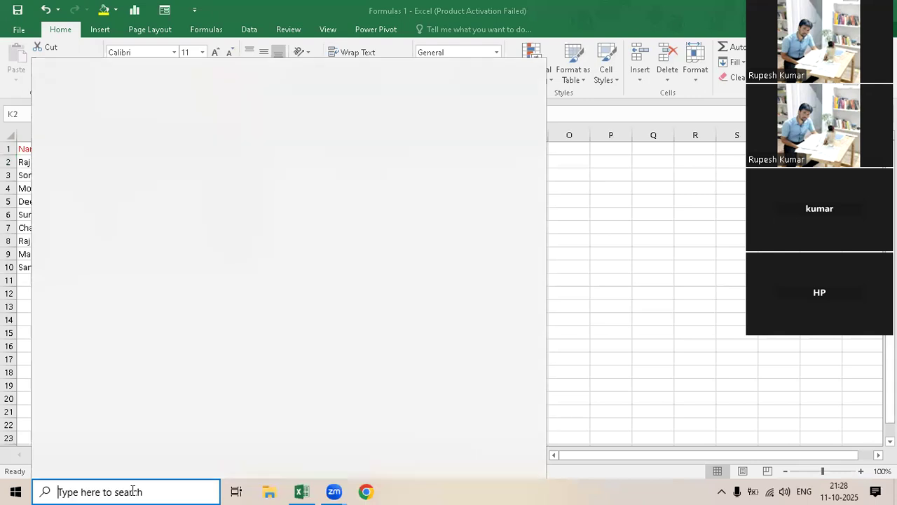
type("N")
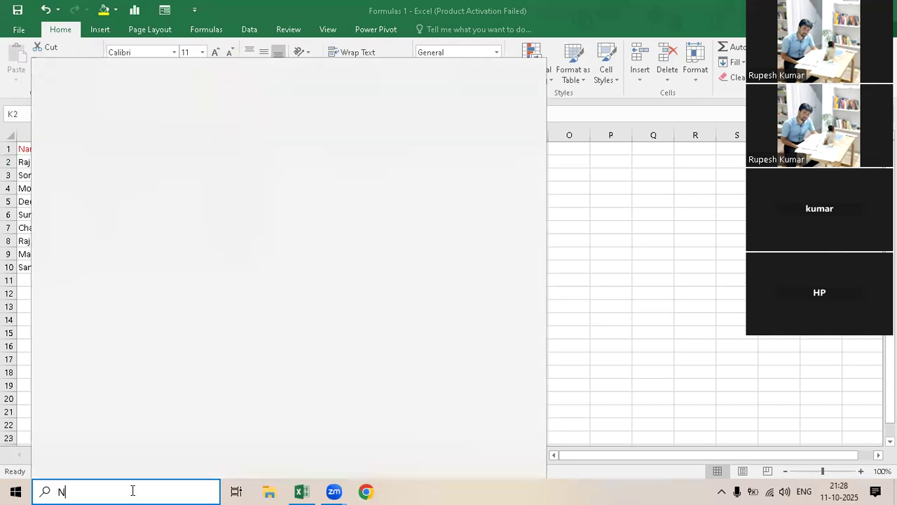
type("o")
type("te")
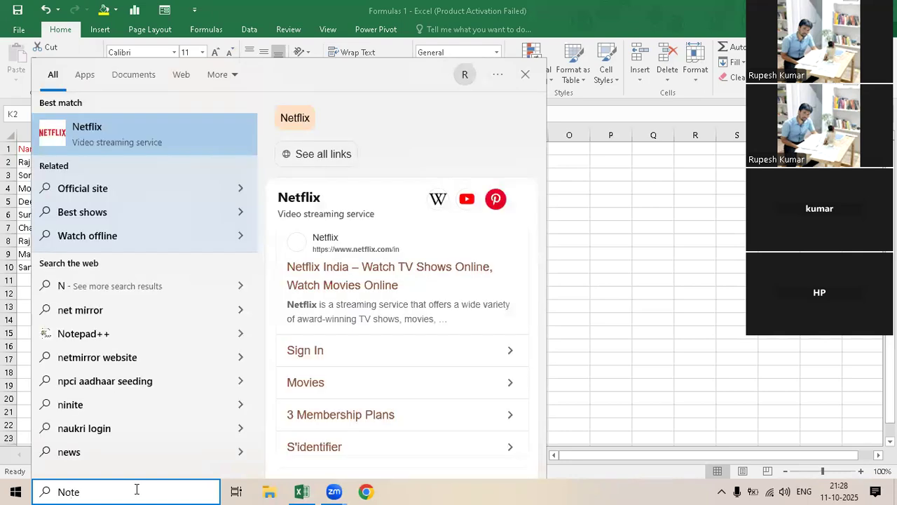
type("pad")
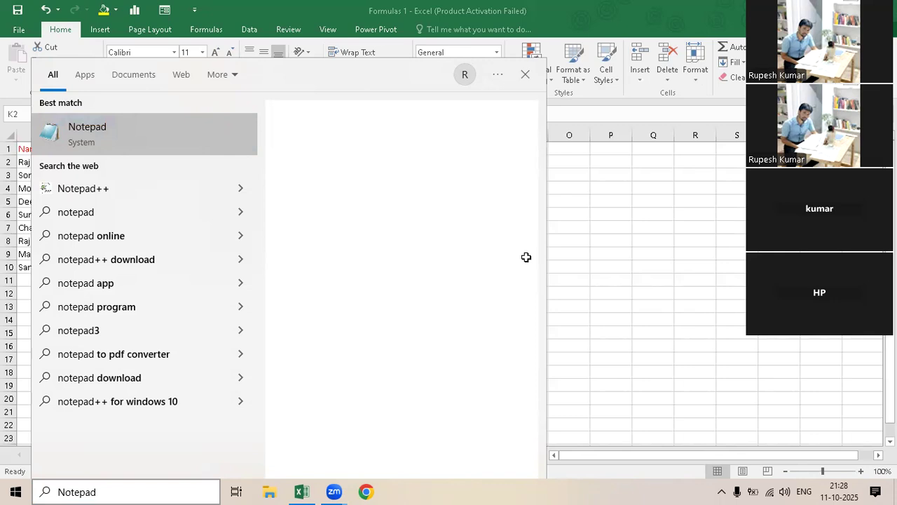
key("Escape")
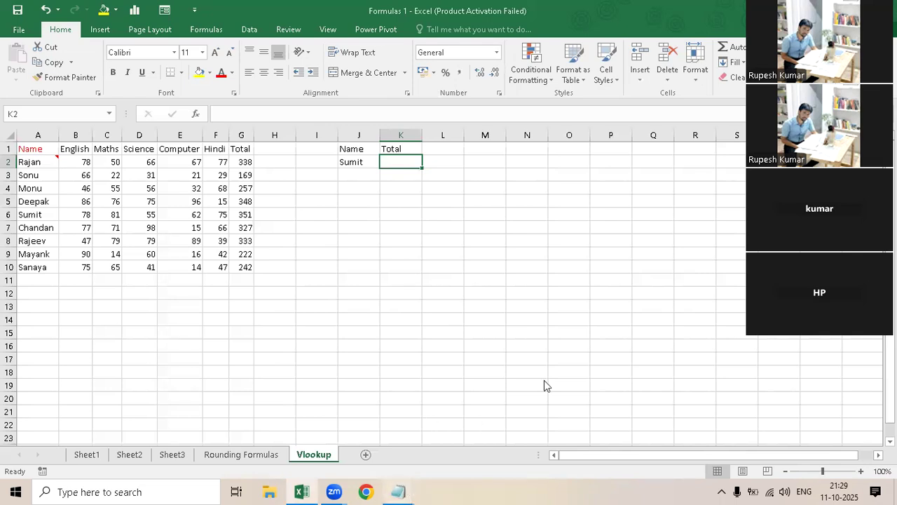
left_click(398, 493)
left_click(530, 397)
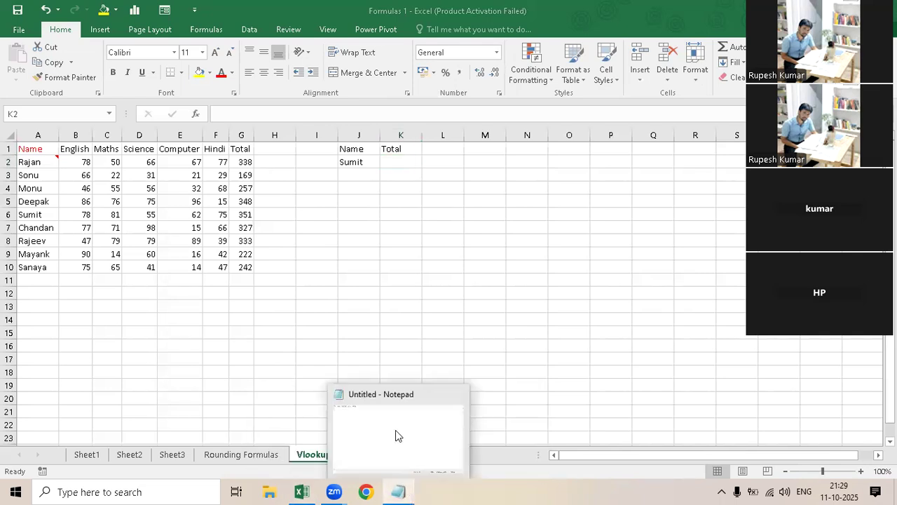
left_click(395, 429)
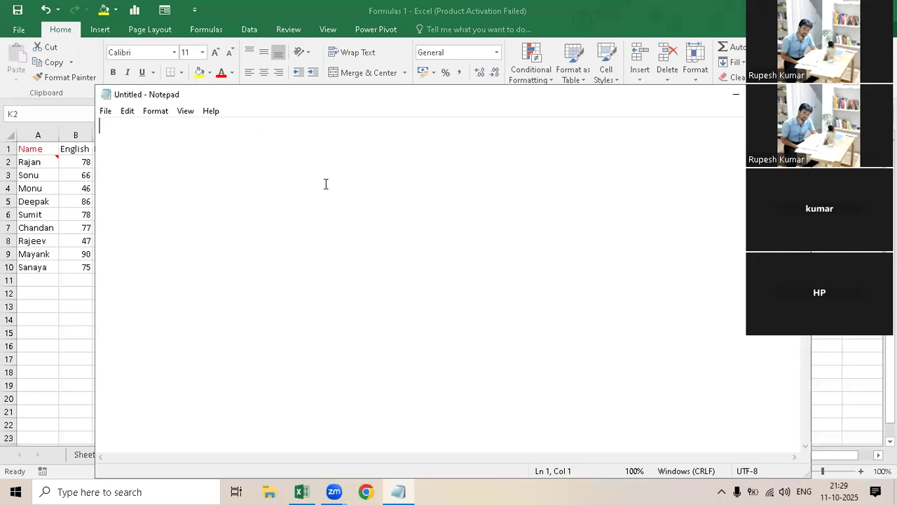
- Write the heading "VLOOKUP" and, after a blank line, the line "oUTPUT: Data Shortlist"
type("VLOOKUP")
key("Return")
key("Return")
type("s")
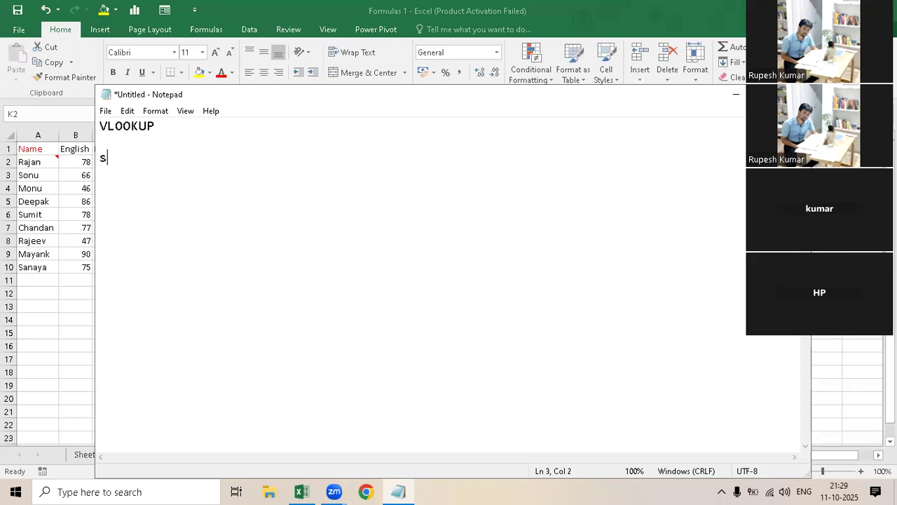
key("BackSpace")
type("oUTPUT: da")
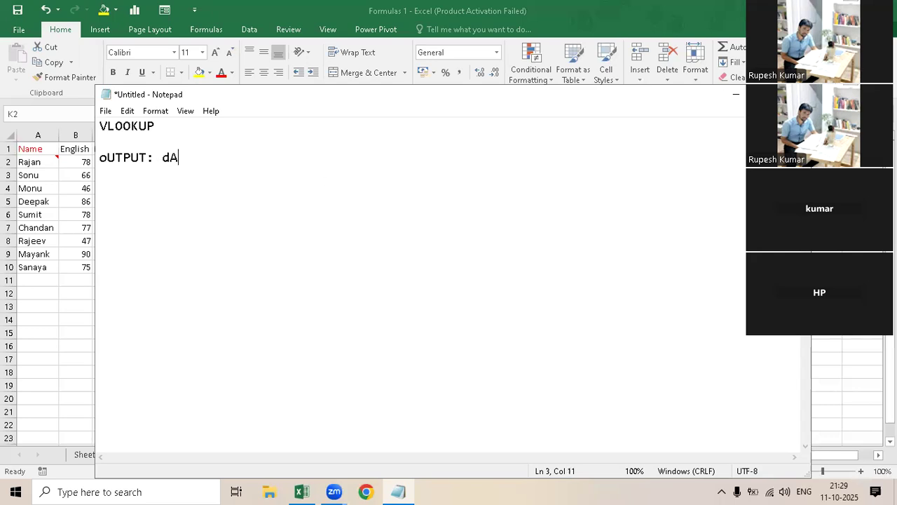
key("BackSpace")
key("BackSpace")
type("Data Shortlist")
key("Return")
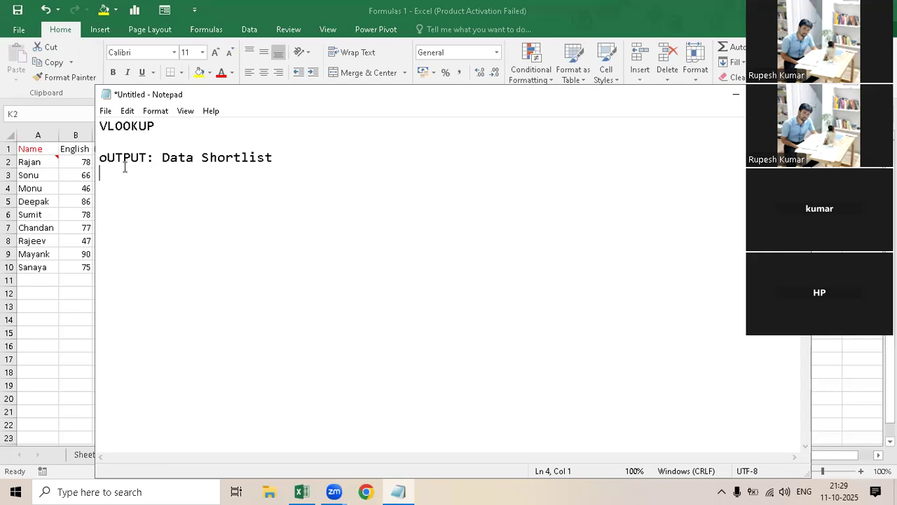
- Correct the output label's first letter to a capital O and add the line "Content :" below it
key("Up")
key("Right")
key("BackSpace")
type("O")
key("Down")
type("Content :")
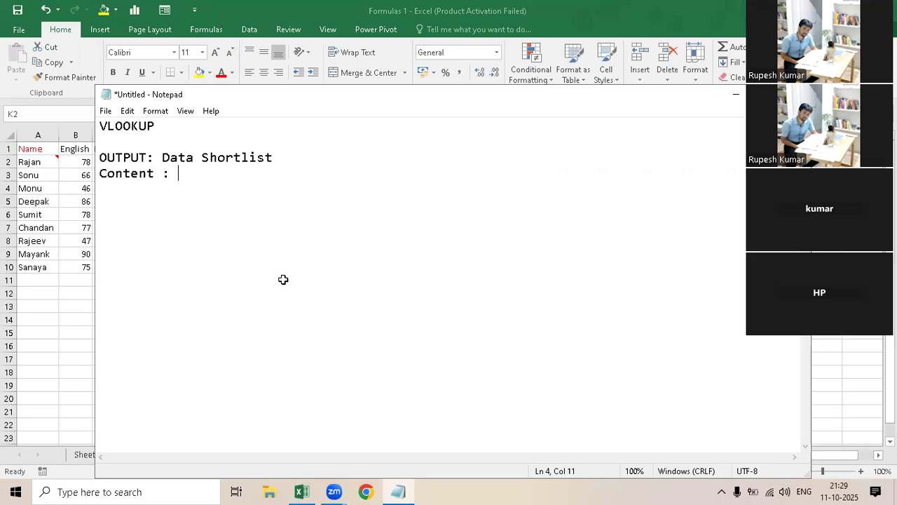
- Switch to Excel and check the argument list of VLOOKUP in K2, leaving the cell empty
key("alt+Tab")
type("=vlo")
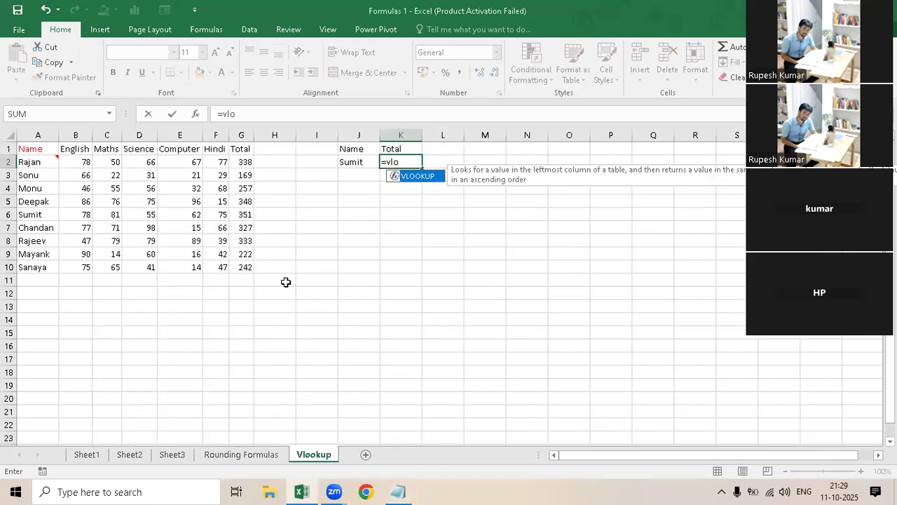
key("Tab")
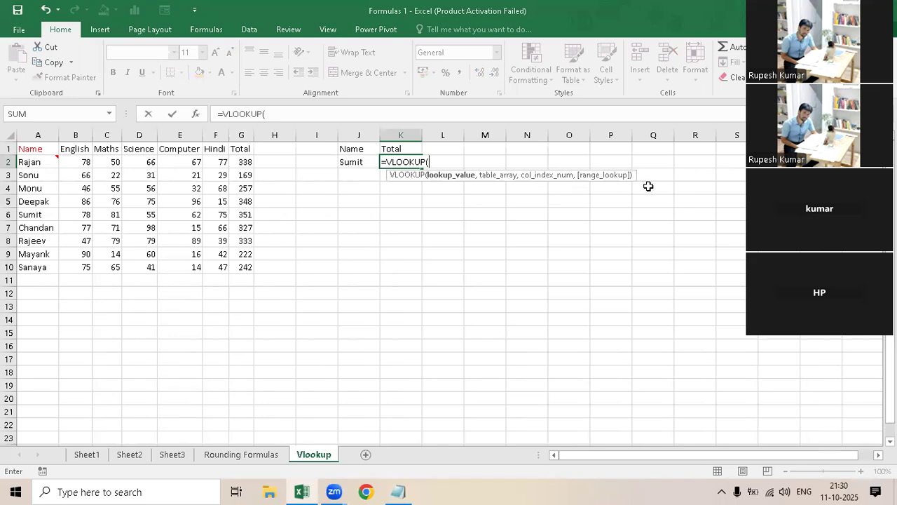
key("Escape")
- Switch to Notepad and add the line "Lookup_value" under "Content :"
left_click(398, 492)
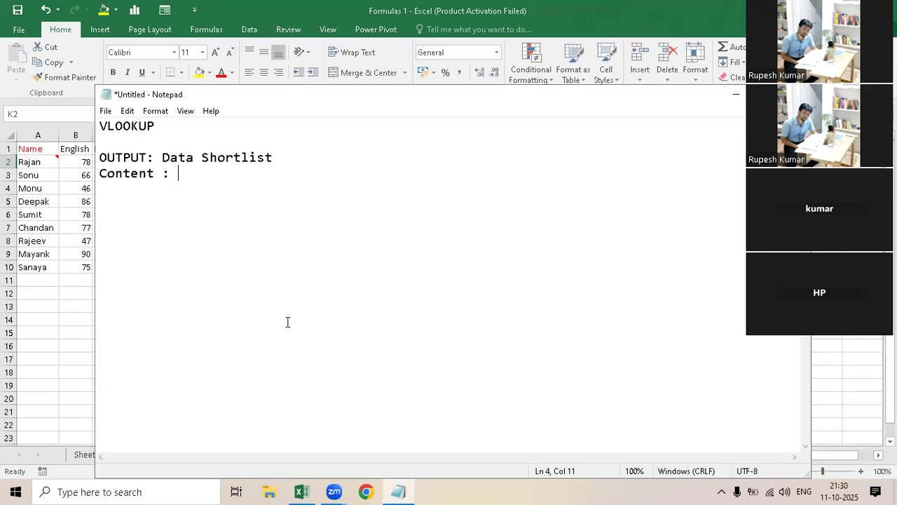
type("Lo")
key("BackSpace")
key("BackSpace")
key("Return")
type("Lookup_value")
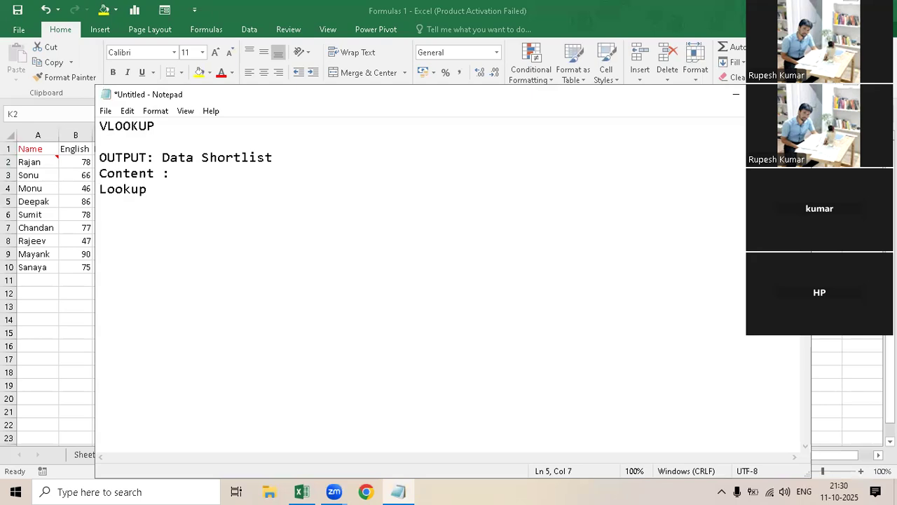
- Add the line "Table_array:" and put a colon after "Lookup_value" as well
key("Return")
type("t")
key("BackSpace")
type("Tabl")
type("e")
type("_")
type("ar")
type("rya")
key("BackSpace")
key("BackSpace")
type("ay")
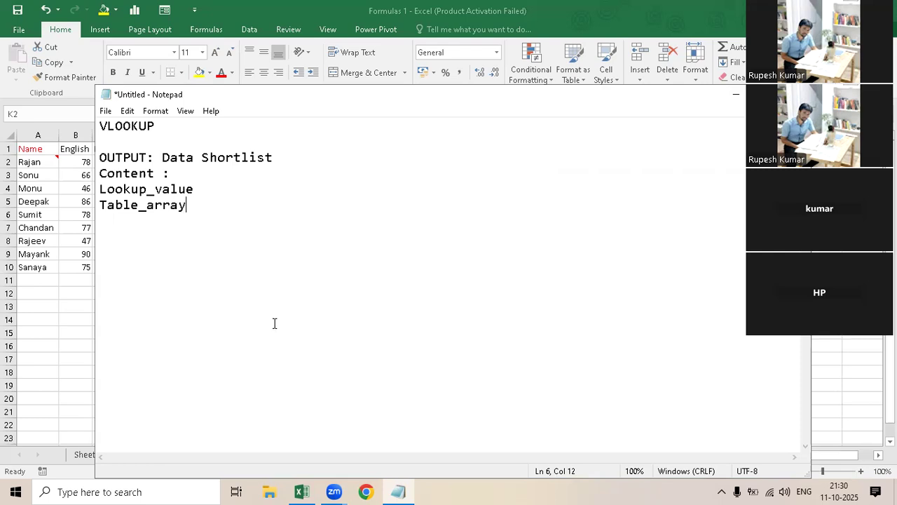
type(":")
key("Up")
type(":")
- Add the line "range_Lookup:" below "Table_array:"
left_click(274, 322)
type("range_Loo")
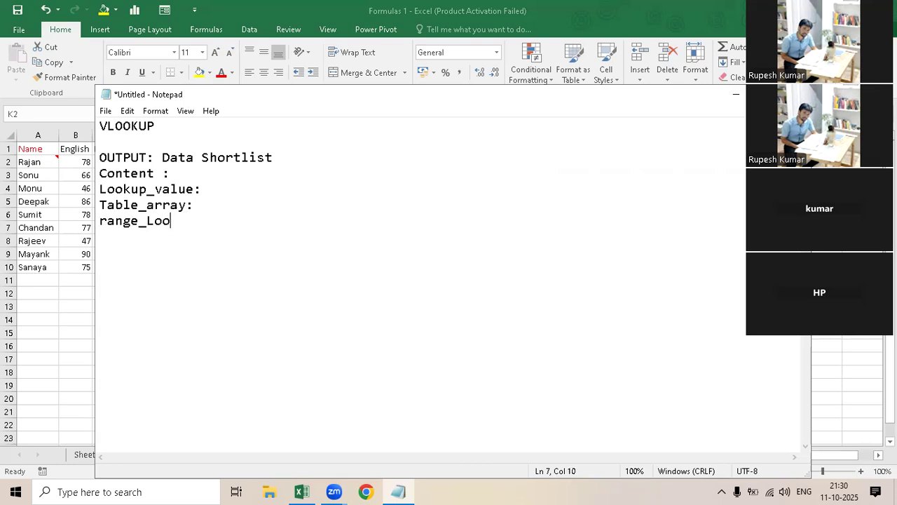
type("kup:")
- Insert the line "Col_ind_num:" between "Table_array:" and "range_Lookup:"
left_click(201, 205)
key("Return")
type("Col_ind")
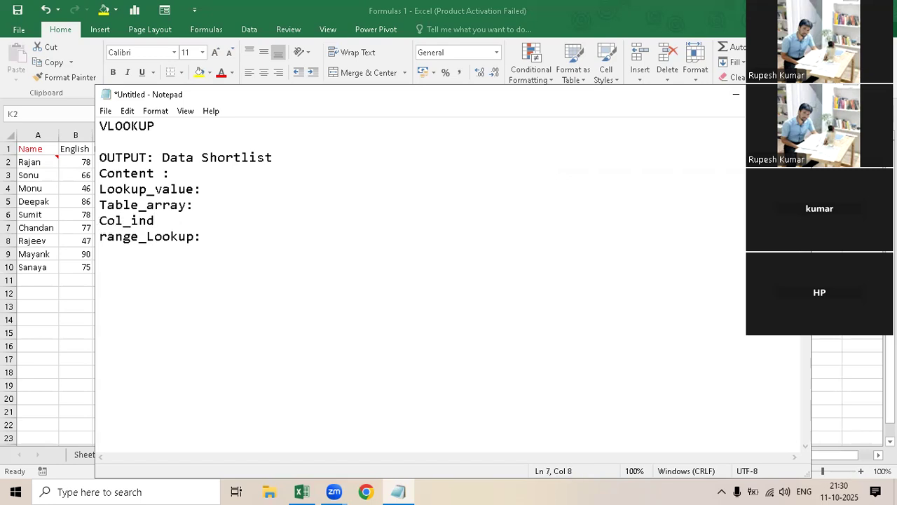
type("_num:")
- Describe Lookup_value in the notes as "target"
left_click(206, 191)
type("targ")
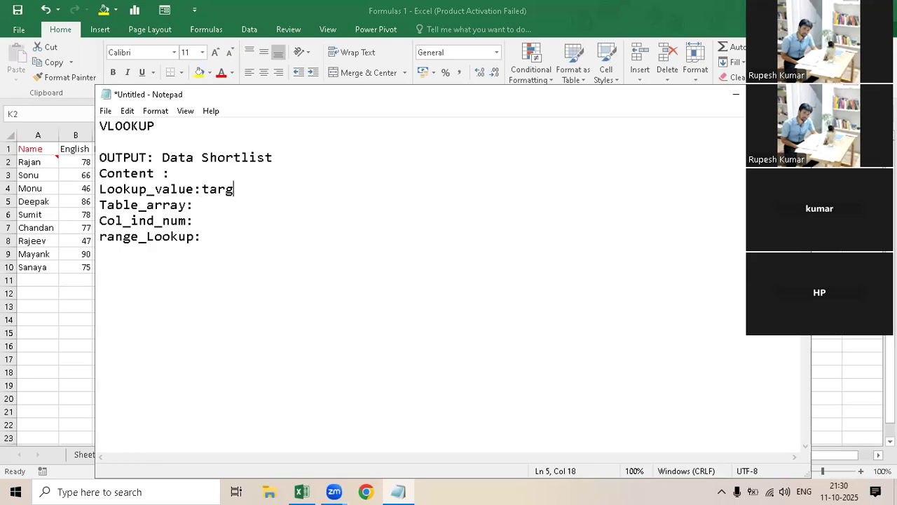
type("et")
- Switch back to Excel and review the VLOOKUP arguments in K2 without keeping the formula
key("alt+Tab")
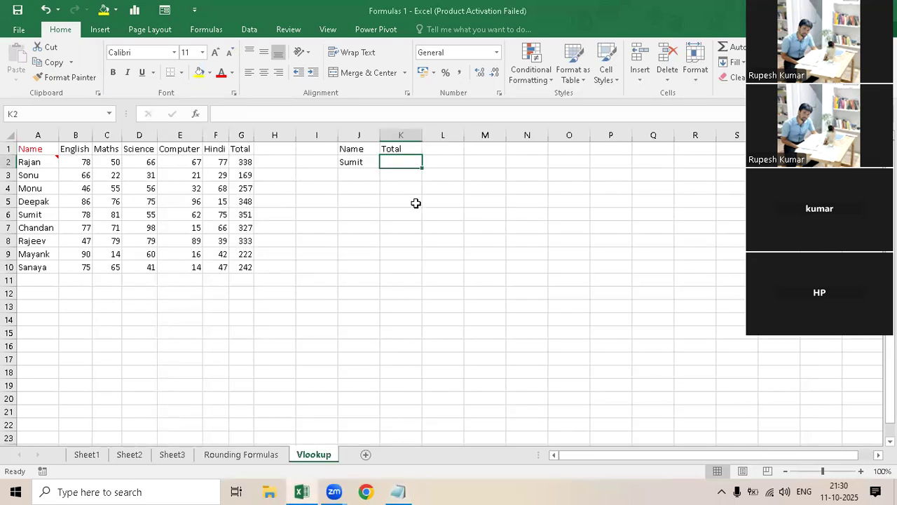
type("=v")
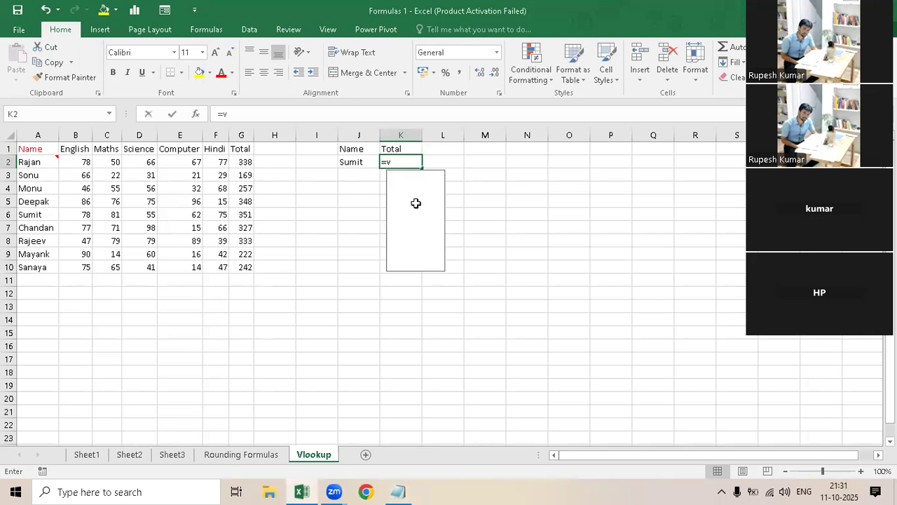
type("l")
key("Tab")
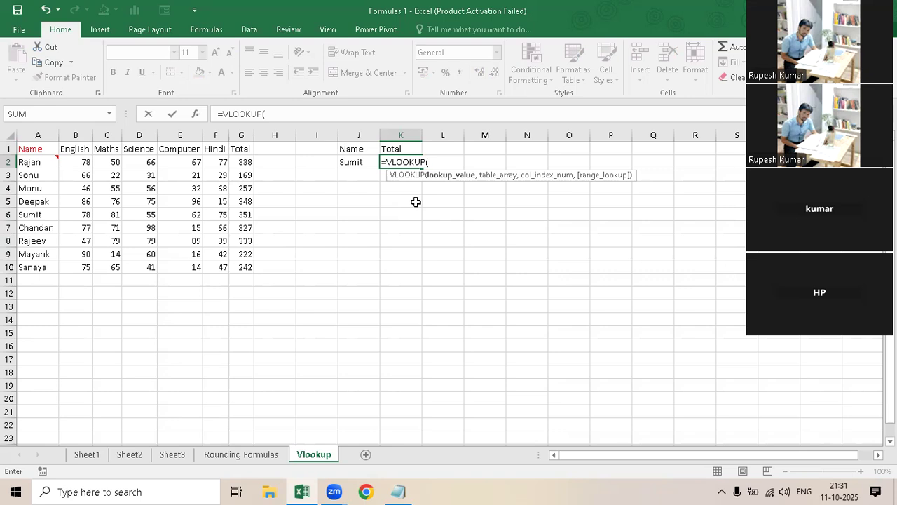
key("Escape")
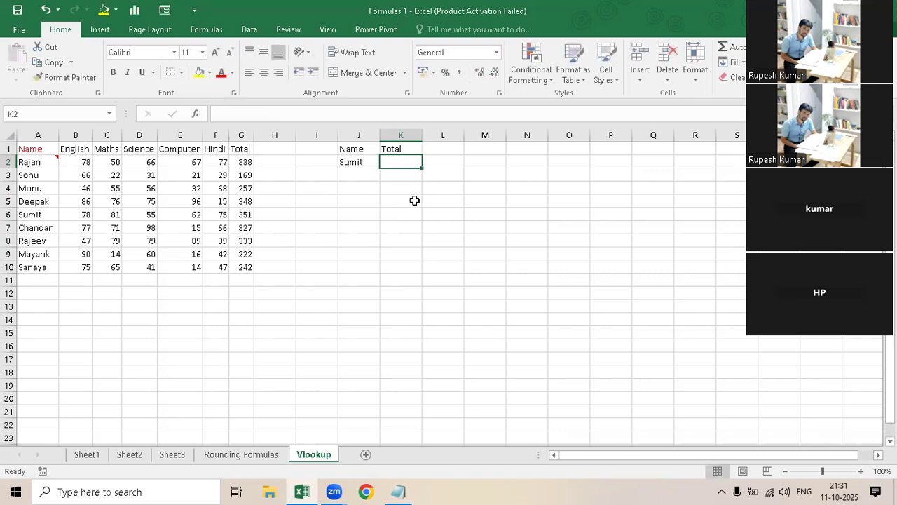
- Review the SUMIF arguments in K2 for comparison and discard the entry
type("=sumif")
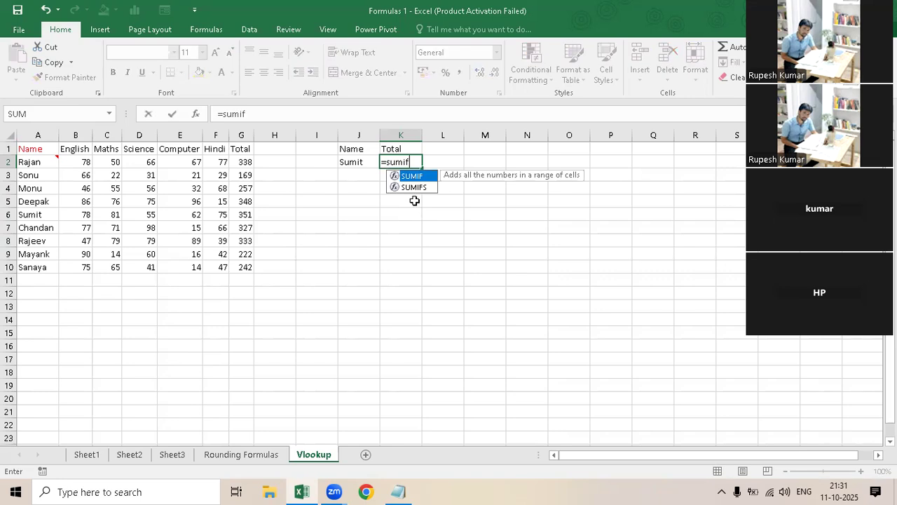
key("Tab")
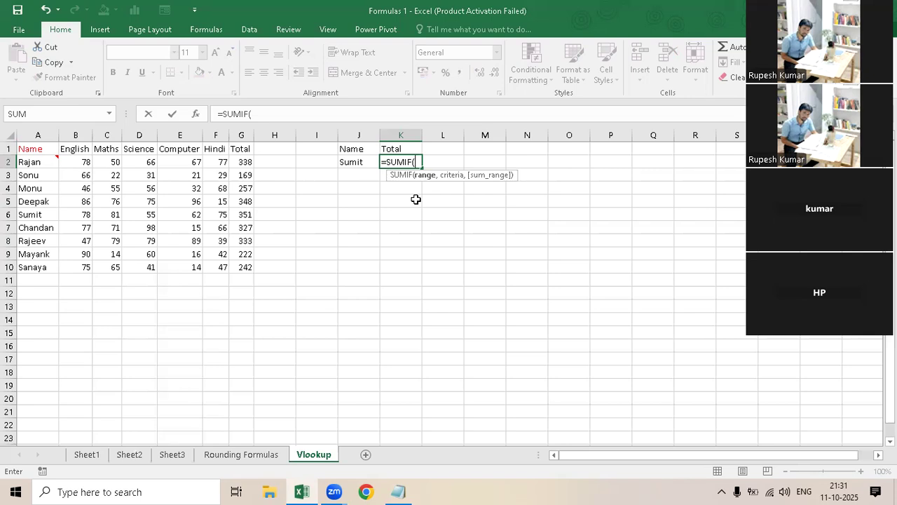
key("ctrl+a")
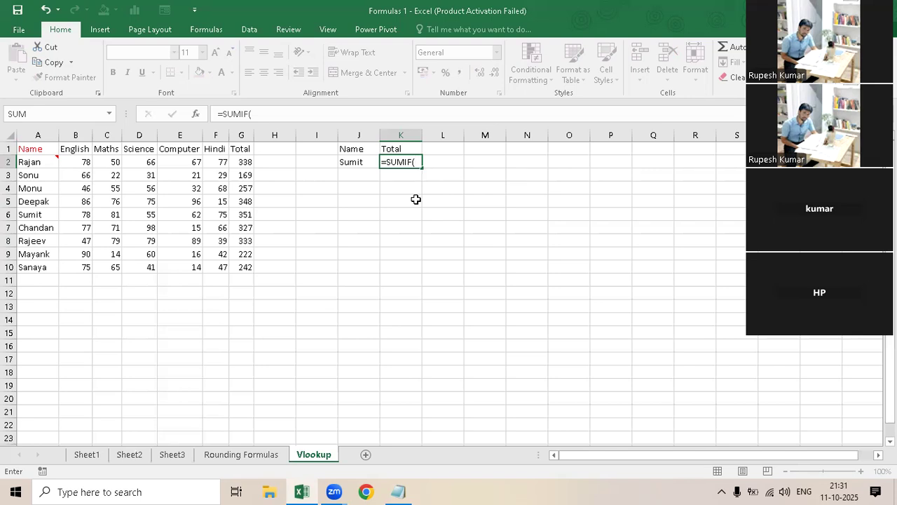
key("Escape")
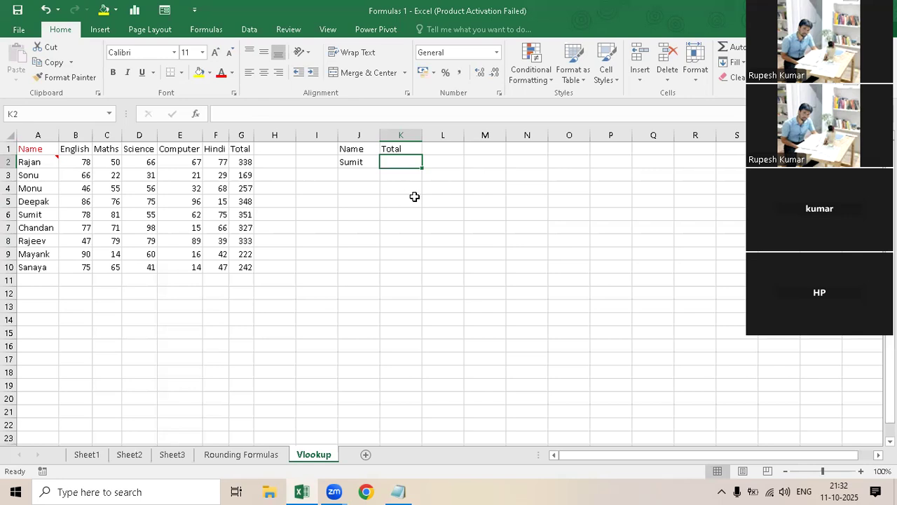
- Enter =vlo in K2 as the beginning of a VLOOKUP formula
type("=v")
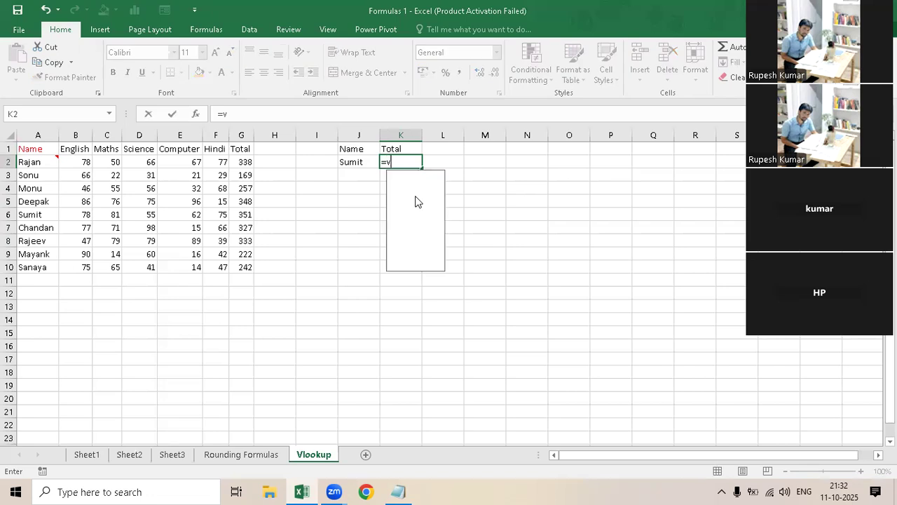
type("lo")
key("Escape")
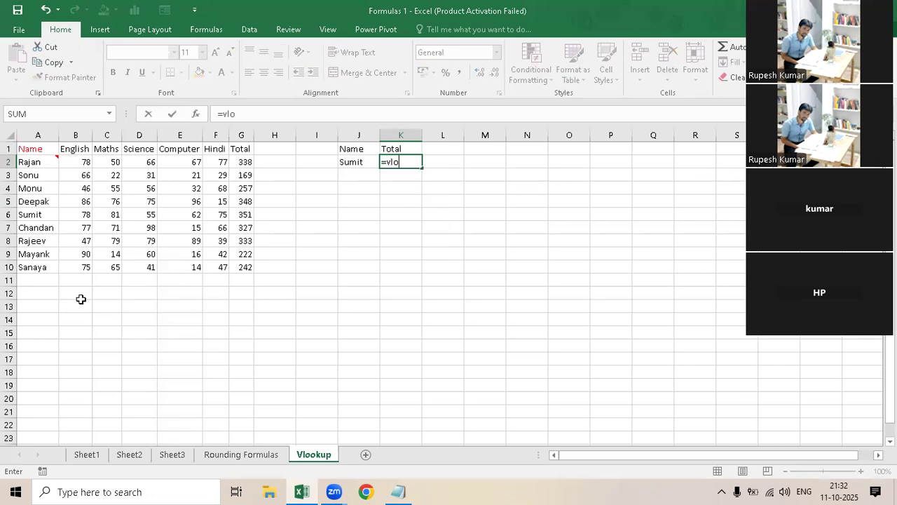
- Start a VLOOKUP formula in cell D13 with =vlo
left_click(140, 306)
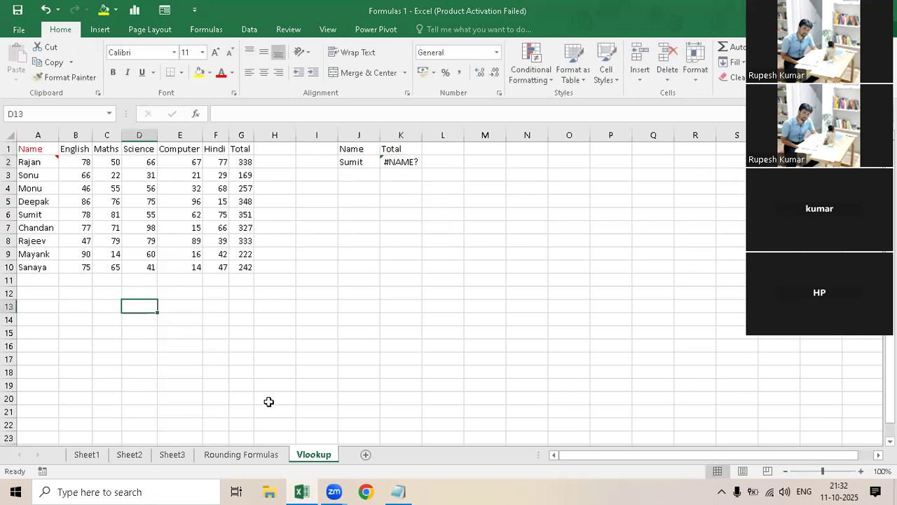
type("=vlo")
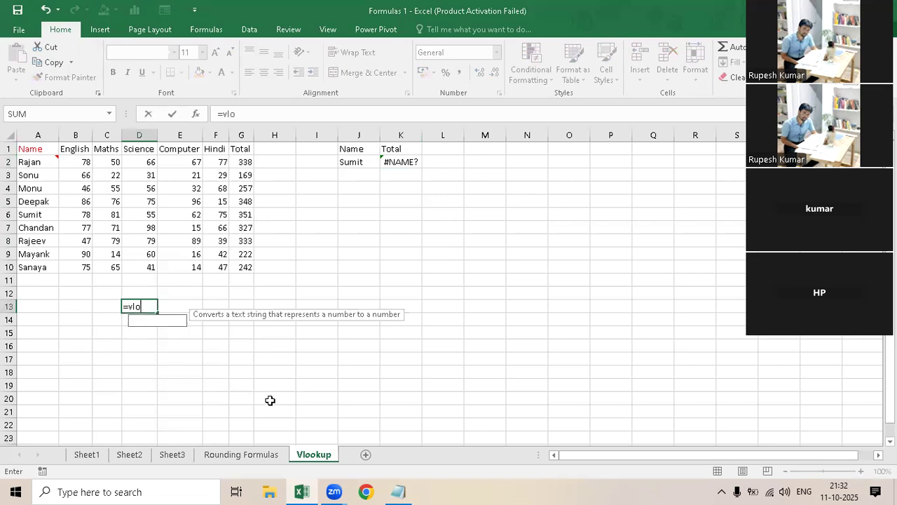
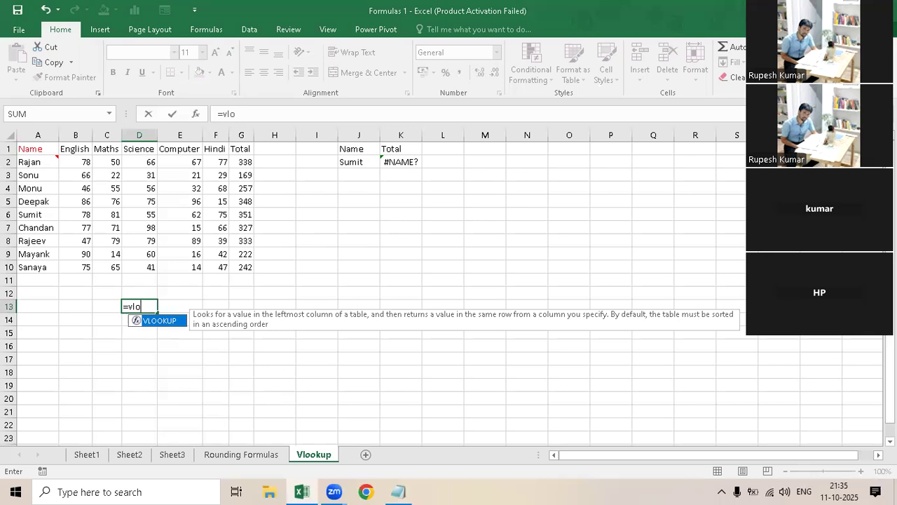
- Discard the unfinished VLOOKUP entry in cell D13
key("Escape")
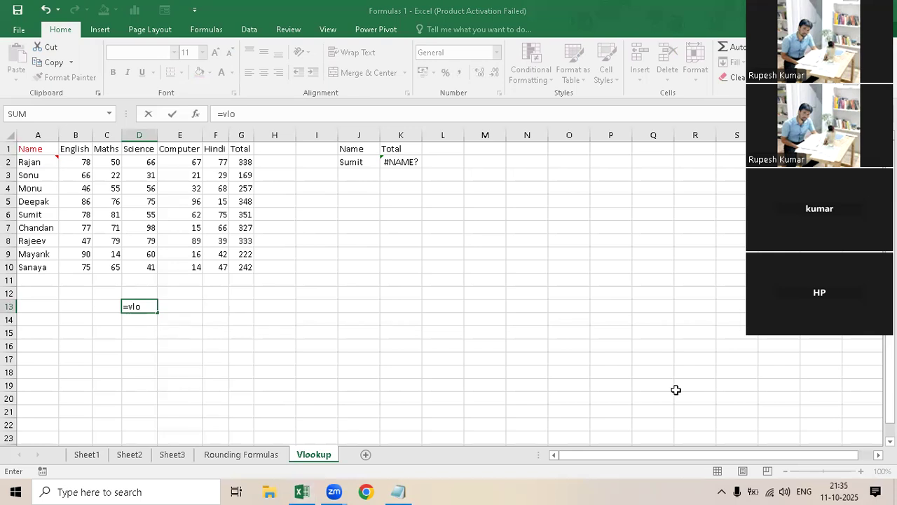
left_click(347, 277)
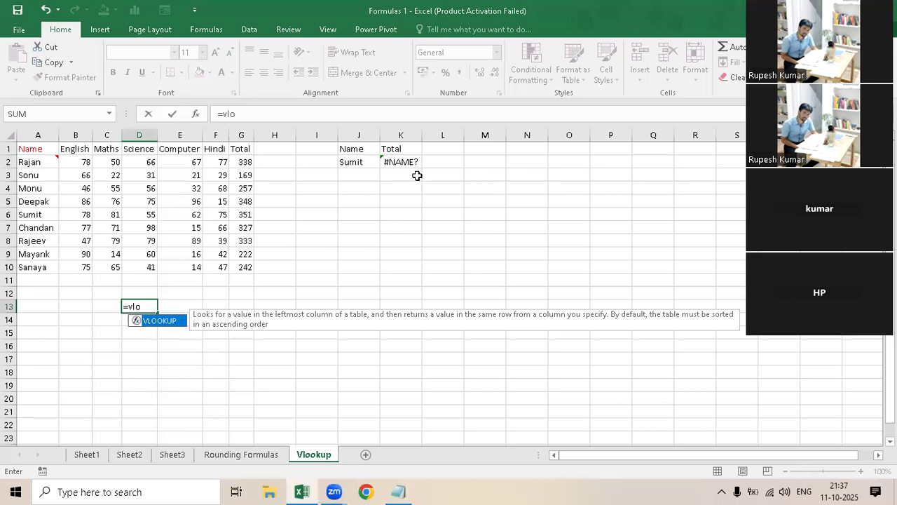
key("Escape")
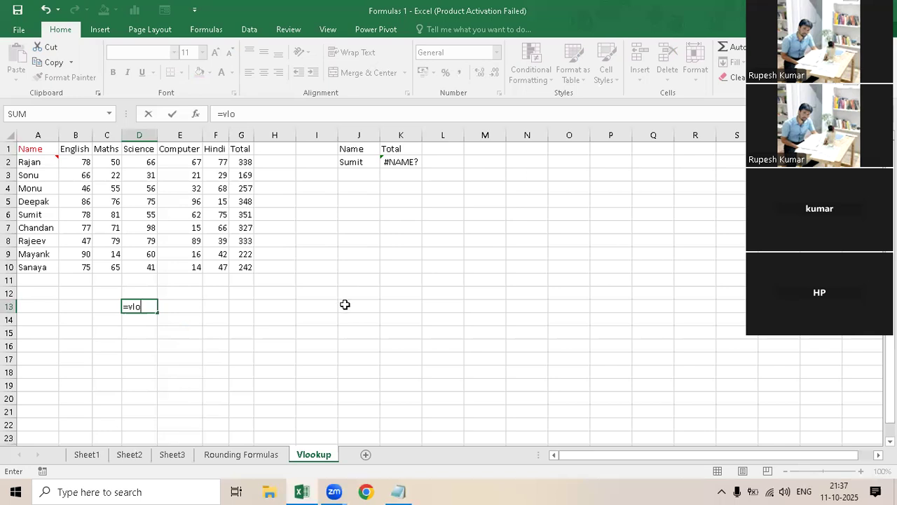
type("o")
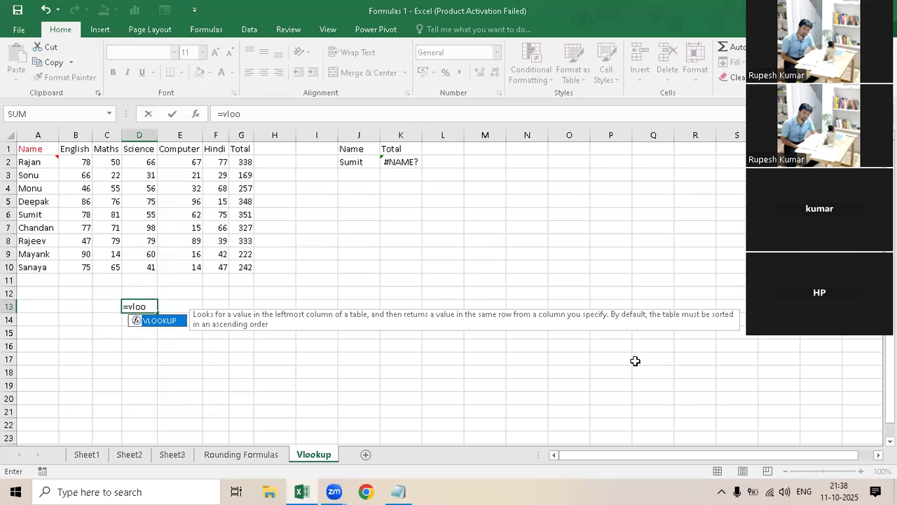
key("Escape")
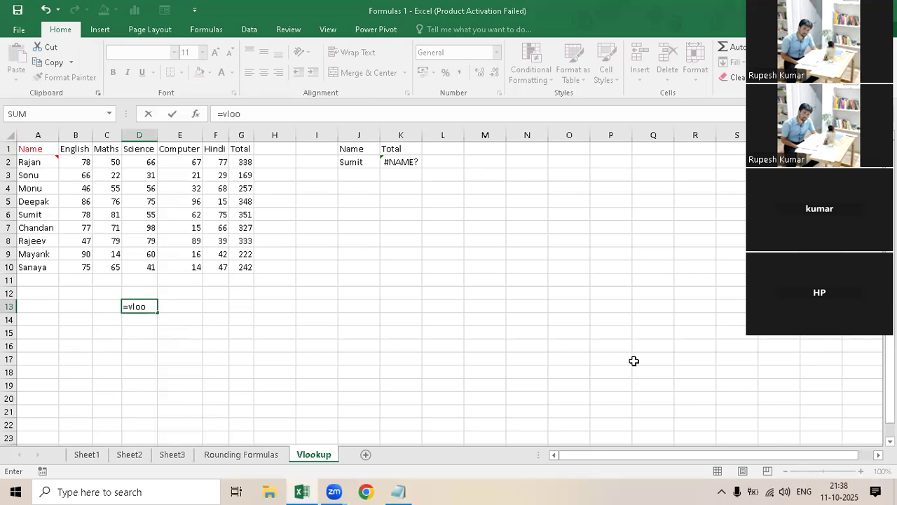
key("Escape")
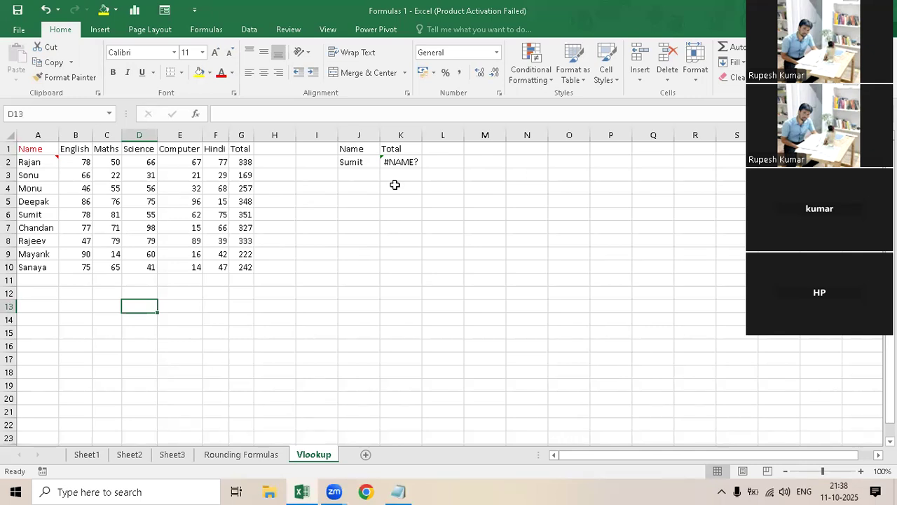
- Edit the formula in K2 and remove the function text so that only the equals sign remains
mouse_move(397, 163)
left_mouse_down()
mouse_move(390, 174)
mouse_move(391, 164)
left_mouse_up()
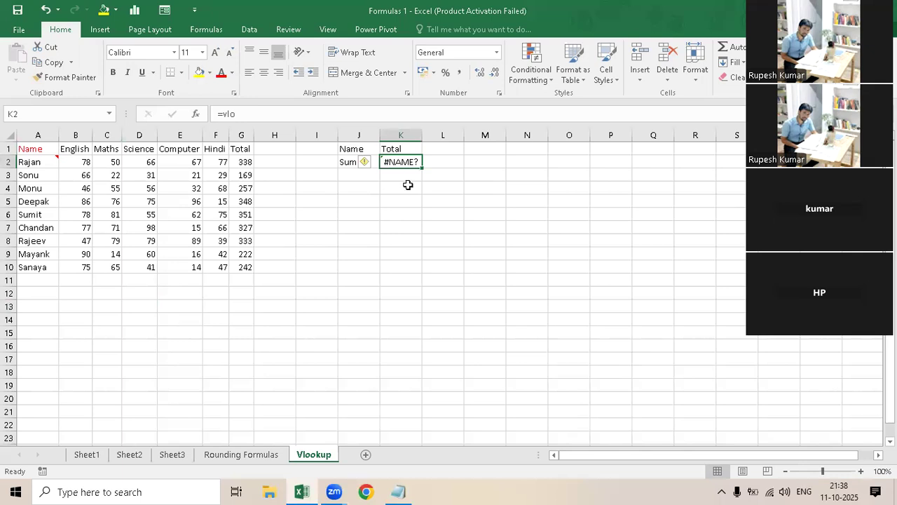
key("F2")
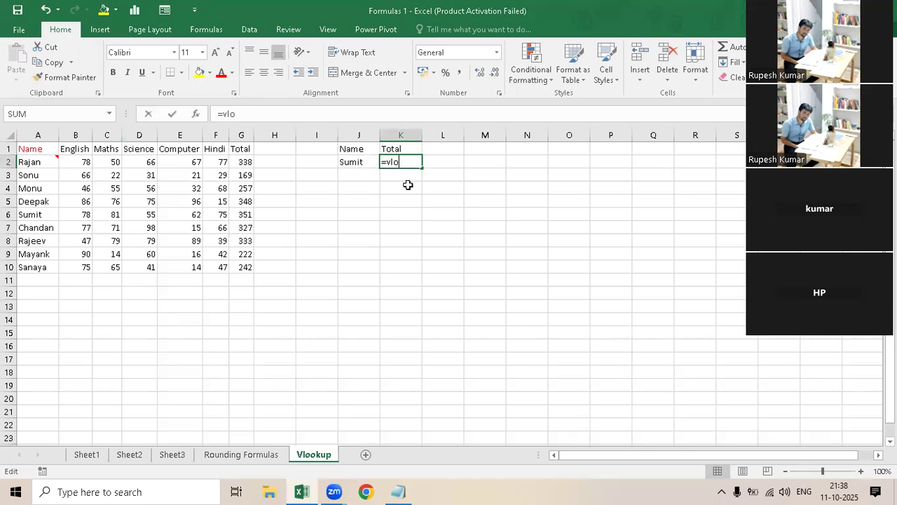
key("BackSpace")
key("BackSpace")
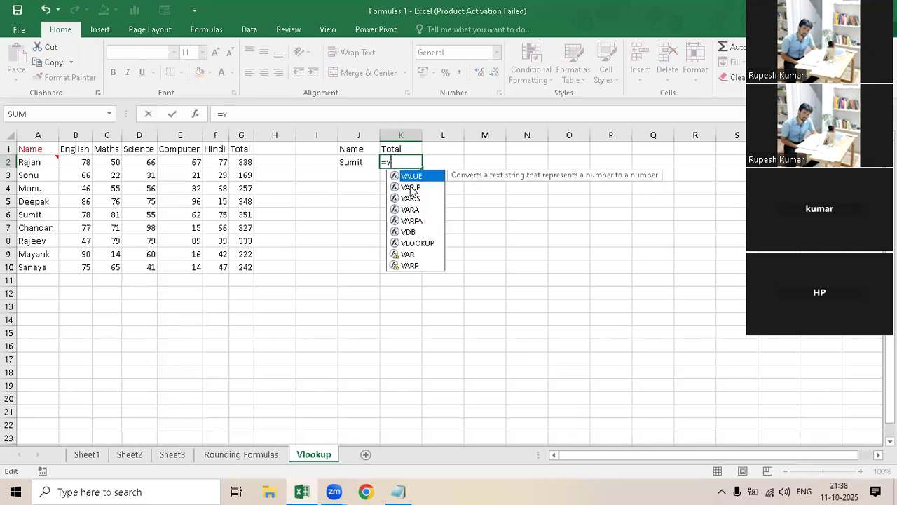
key("BackSpace")
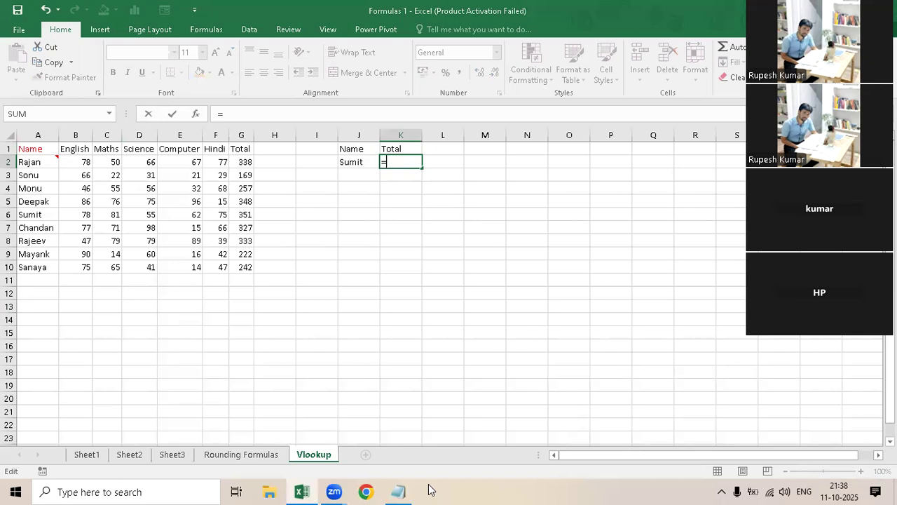
- Switch to the Notepad notes and describe the Table_array argument as Data
left_click(401, 489)
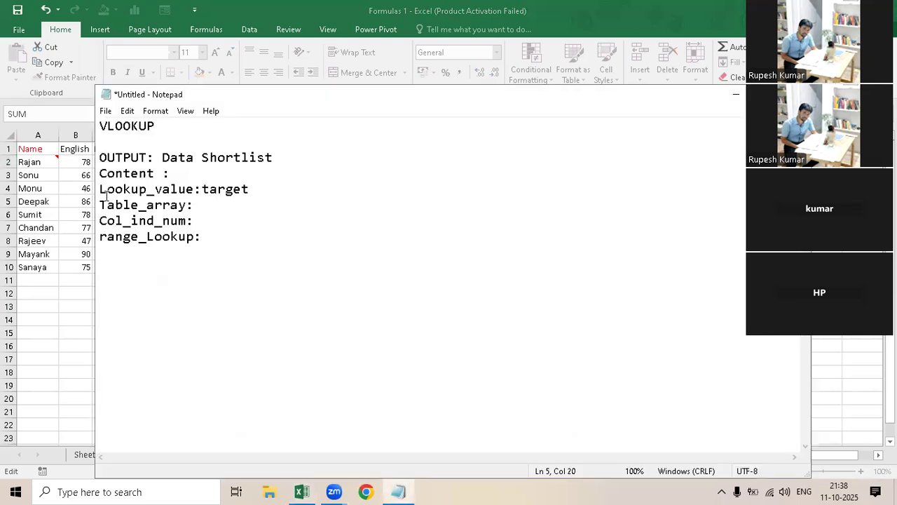
left_click(195, 205)
left_click(215, 257, "shift")
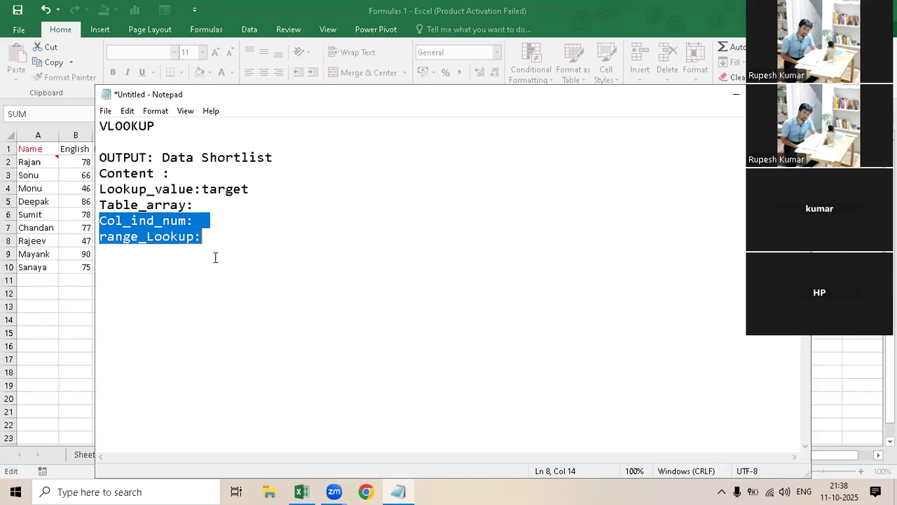
left_click(198, 205)
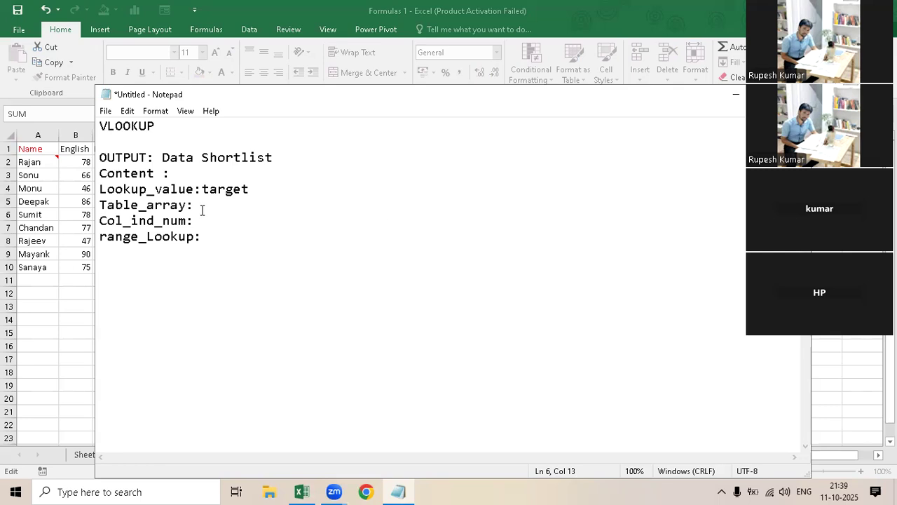
type("Data")
- Describe the Col_ind_num argument in the notes as "column number in number format"
key("Down")
type("colun")
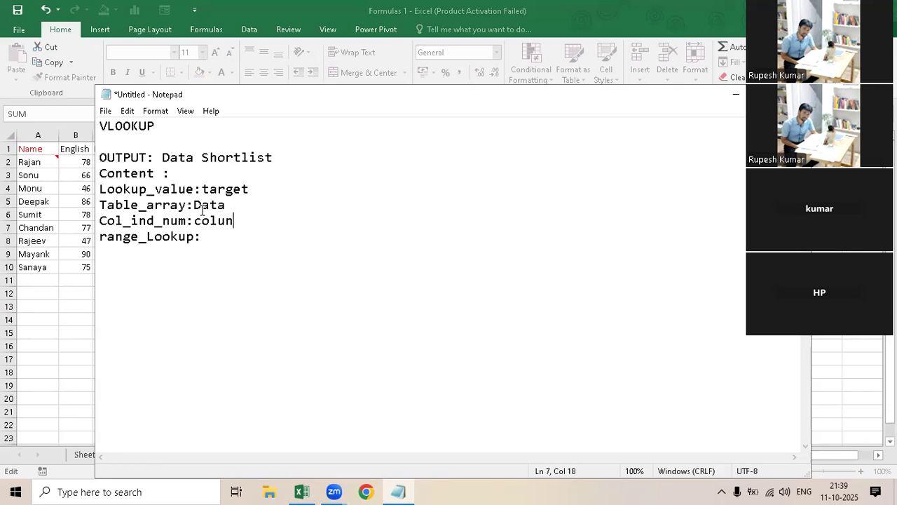
type("mn")
key("BackSpace")
key("BackSpace")
key("BackSpace")
type("mn")
type(" un")
type("m")
type("ber")
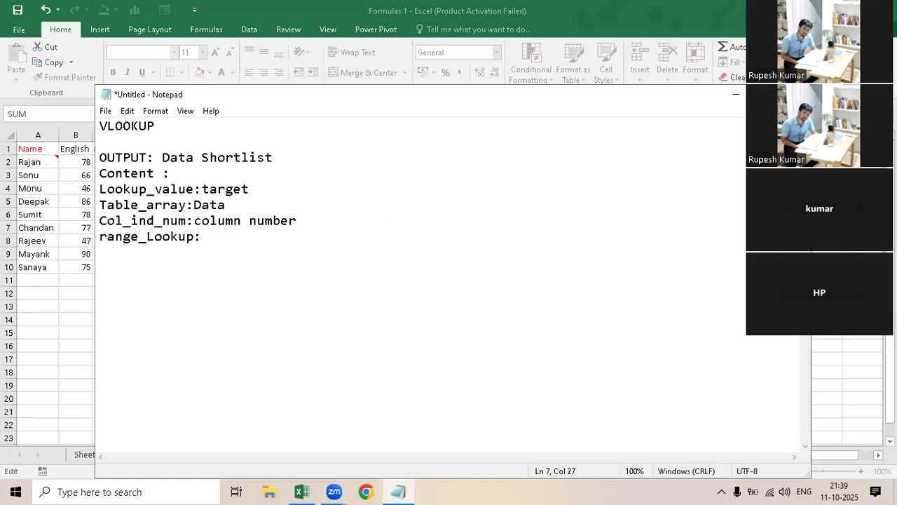
type(" in number format")
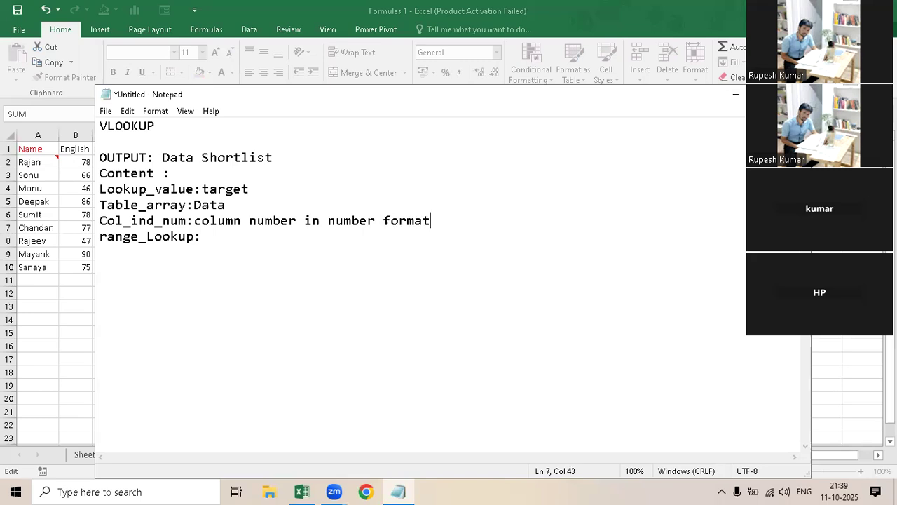
- Describe the range_Lookup argument in the notes as "Exact / approximate"
key("Down")
type("Exact / approx")
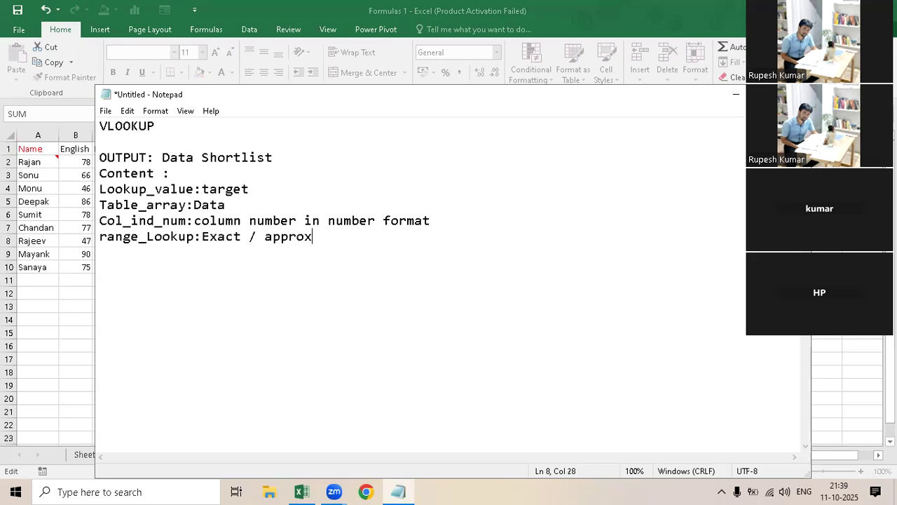
type("imate")
- Add the match codes to the range_Lookup line: (0) after Exact and (1) after approximate
key("Left")
key("Left")
key("Left")
key("Left")
key("Left")
key("Left")
key("Left")
key("Left")
key("Left")
key("Left")
key("Left")
key("Left")
key("Left")
key("Left")
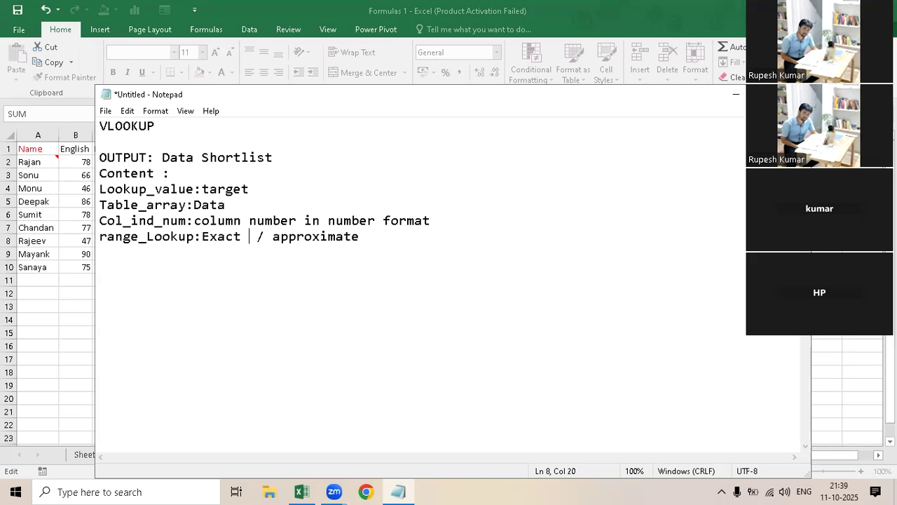
type("(")
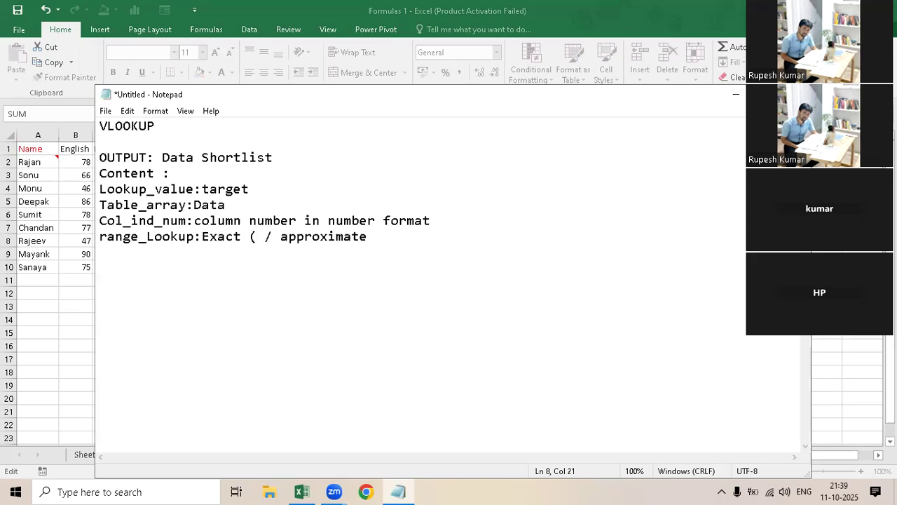
type("0)")
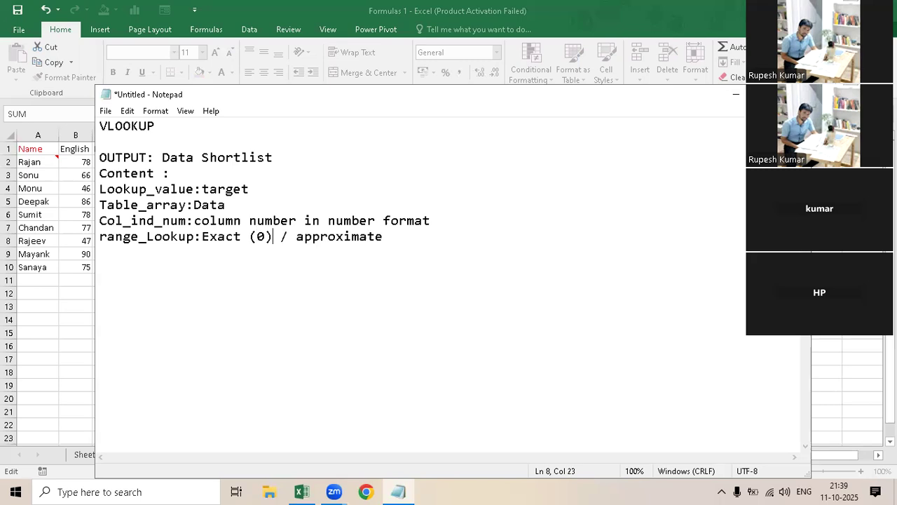
left_click(396, 250)
type("(")
type("1")
type(")")
- Extend the match codes in the range_Lookup line to "(1 - True)" for approximate and "(0 - false)" for Exact
left_click(410, 239)
type("- Tur")
key("BackSpace")
key("BackSpace")
type("rue")
left_click(265, 236)
type("-")
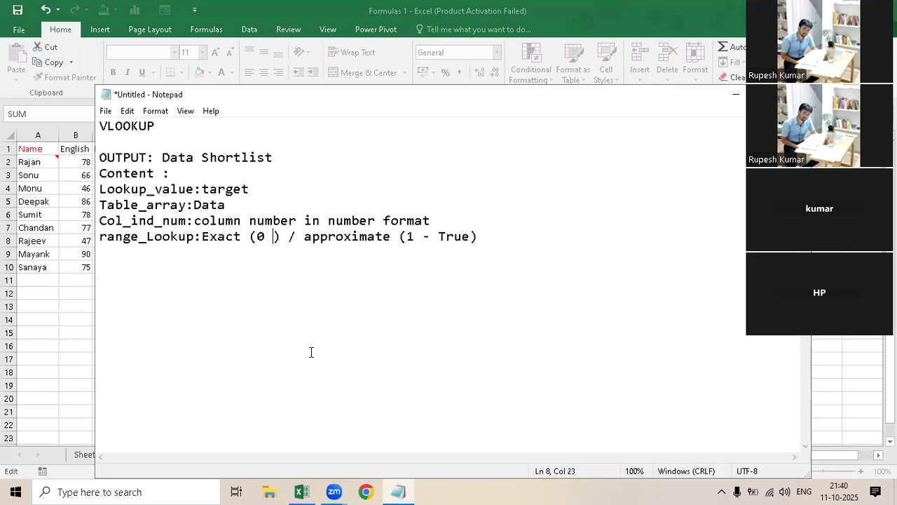
type(" false")
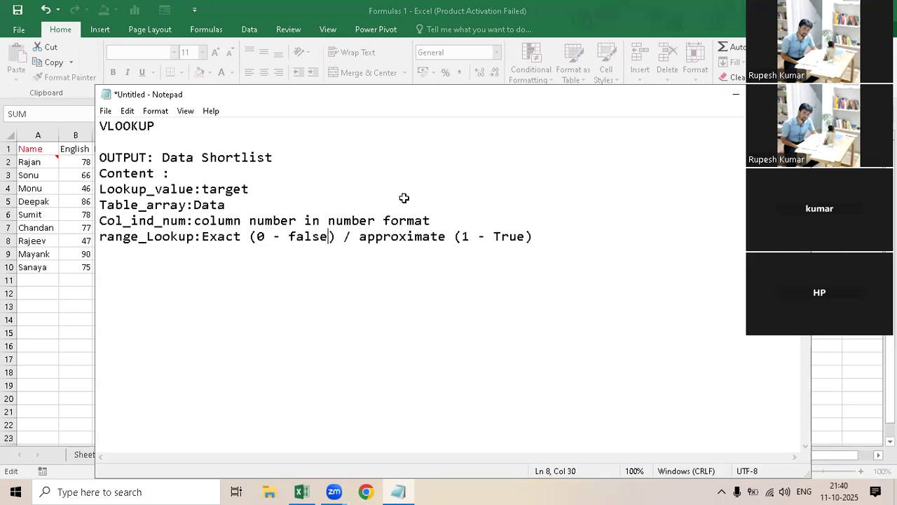
- Narrow the Notepad window so the marks table and cell K2 in the worksheet are uncovered beside the notes
key("alt+Tab")
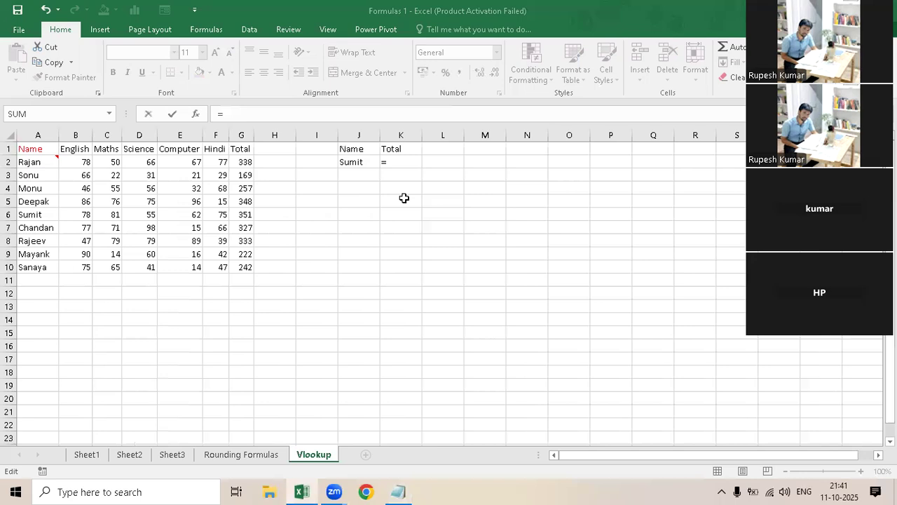
type("=")
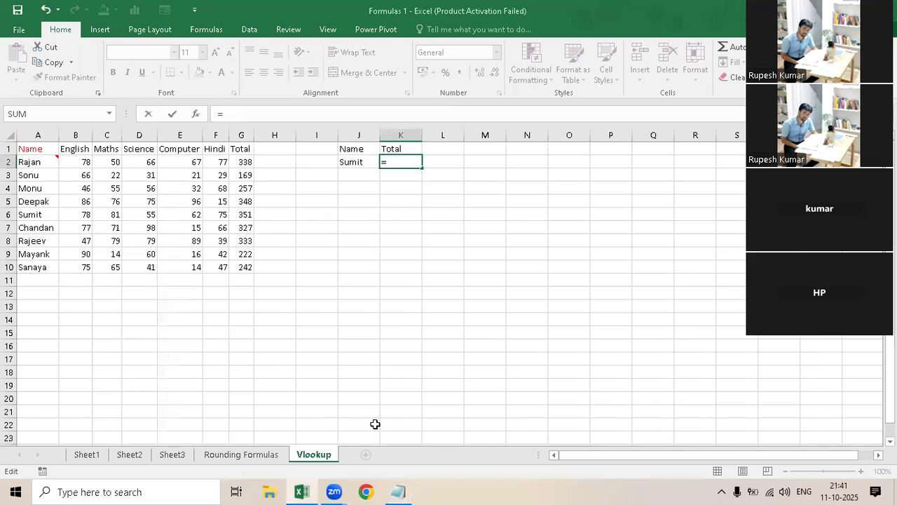
left_click(392, 490)
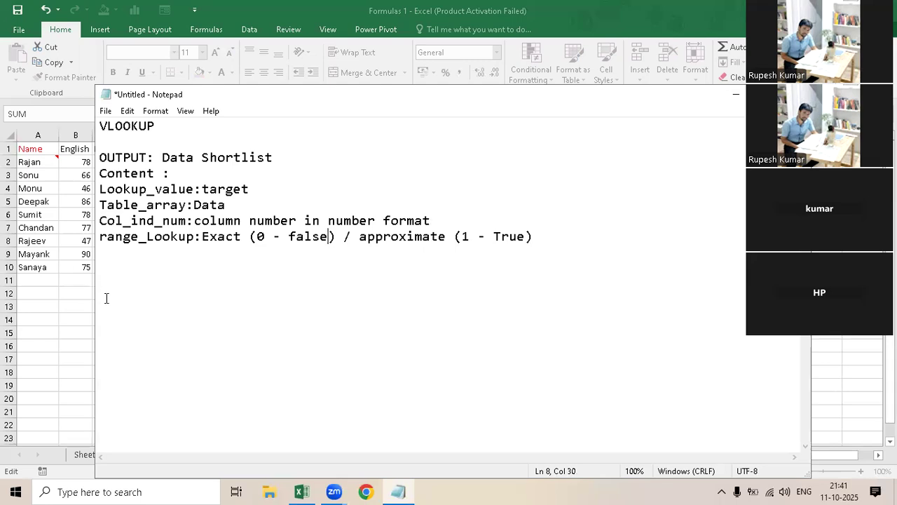
left_click_drag(91, 295, 512, 288)
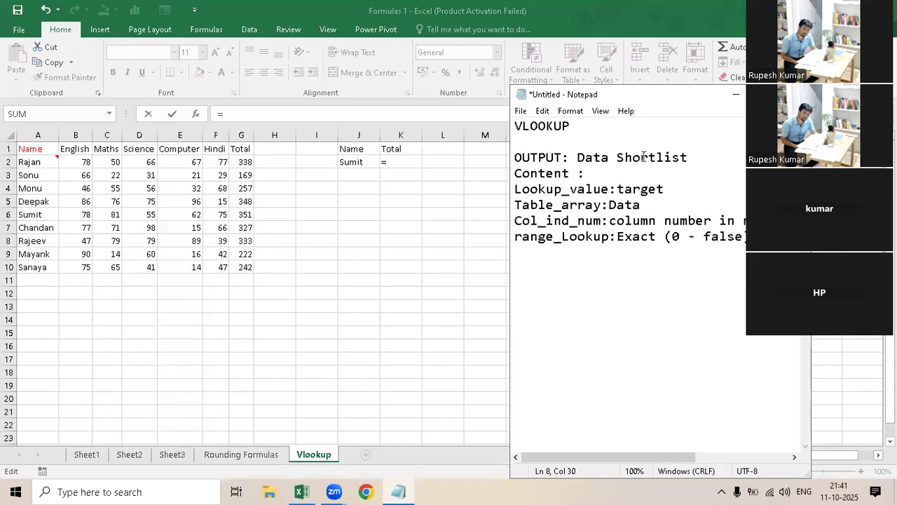
- Return to Excel and start the VLOOKUP function in K2 with J2 as the lookup value
left_click(419, 160)
type("vl")
key("Tab")
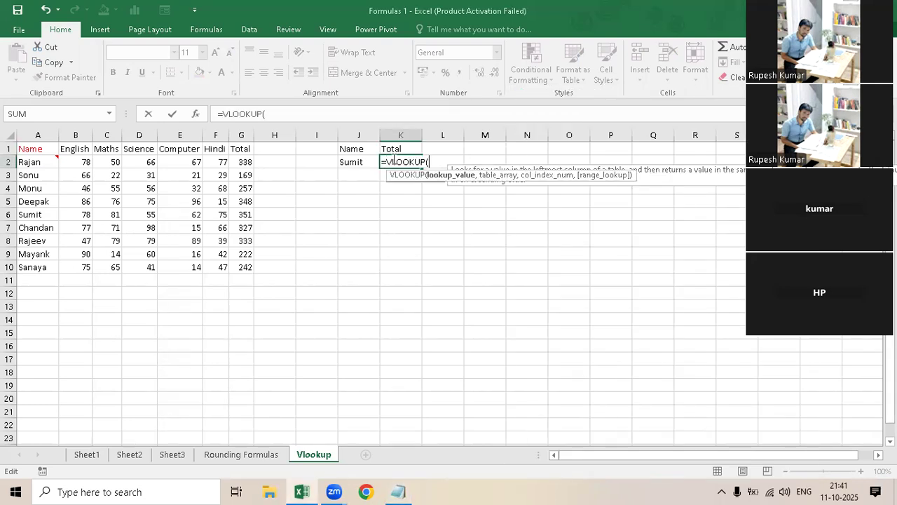
left_click(358, 162)
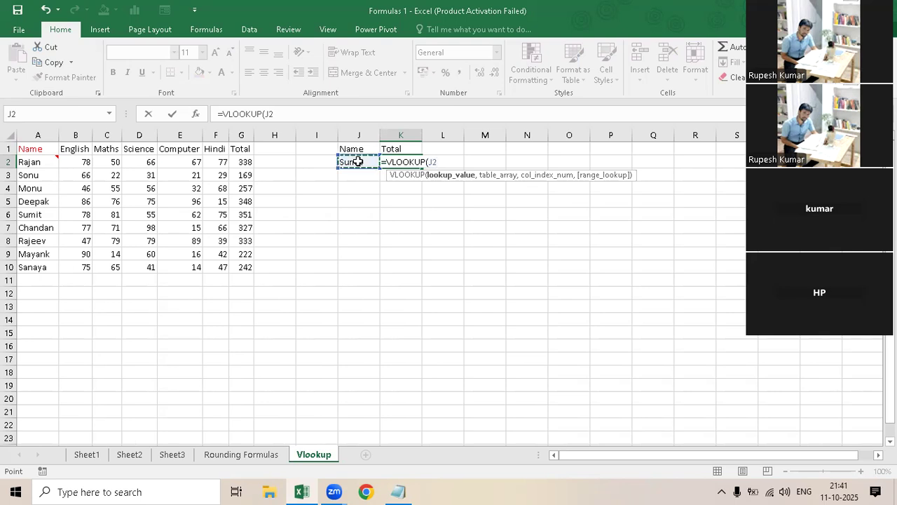
type(",")
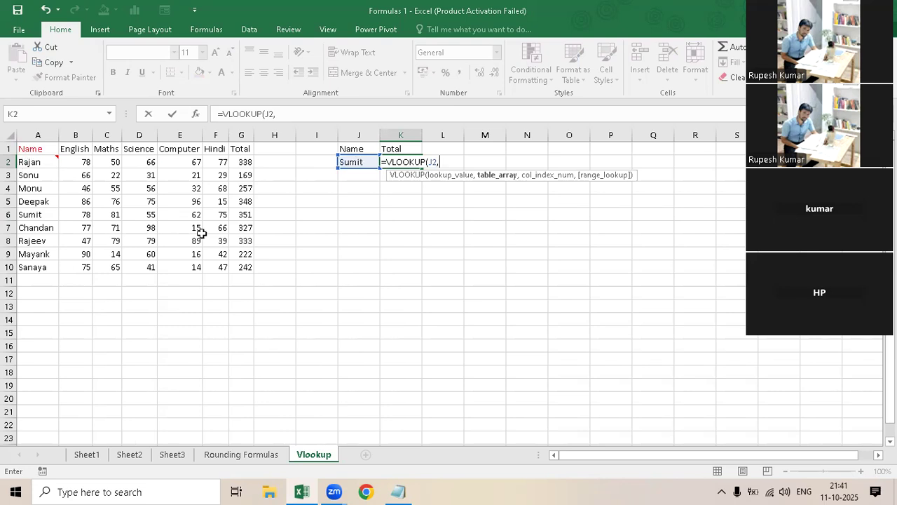
- Set the VLOOKUP table array to A1:G10 and the column index number to 7
left_click_drag(28, 149, 242, 273)
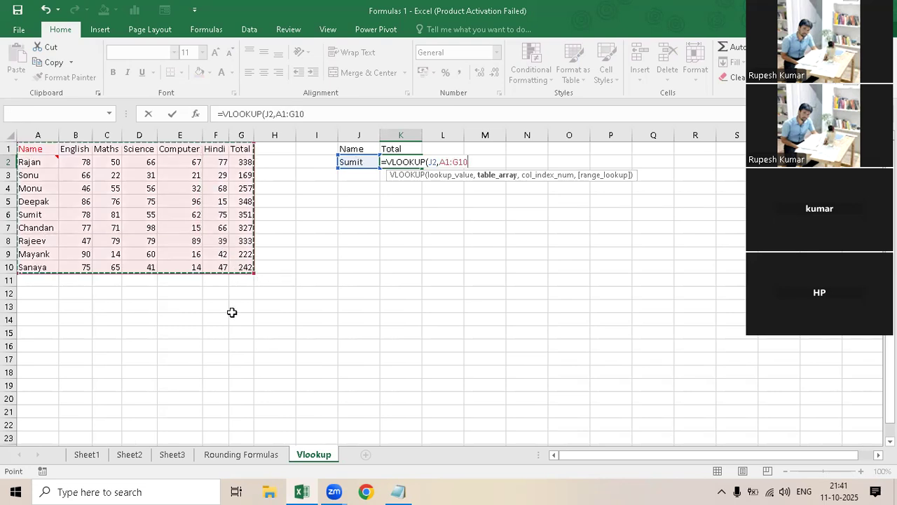
type(",")
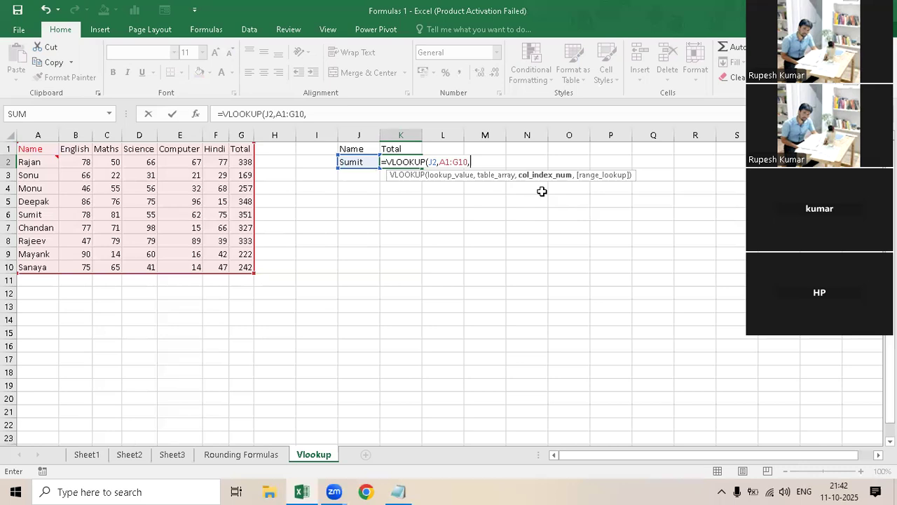
type("7,")
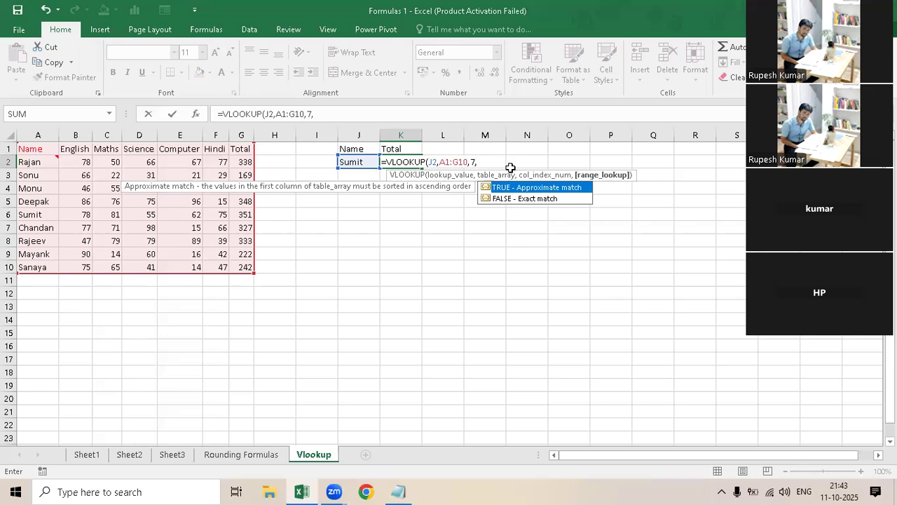
- Choose FALSE - Exact match for the range lookup, complete the VLOOKUP formula and reselect K2
left_click(563, 204)
double_click(563, 204)
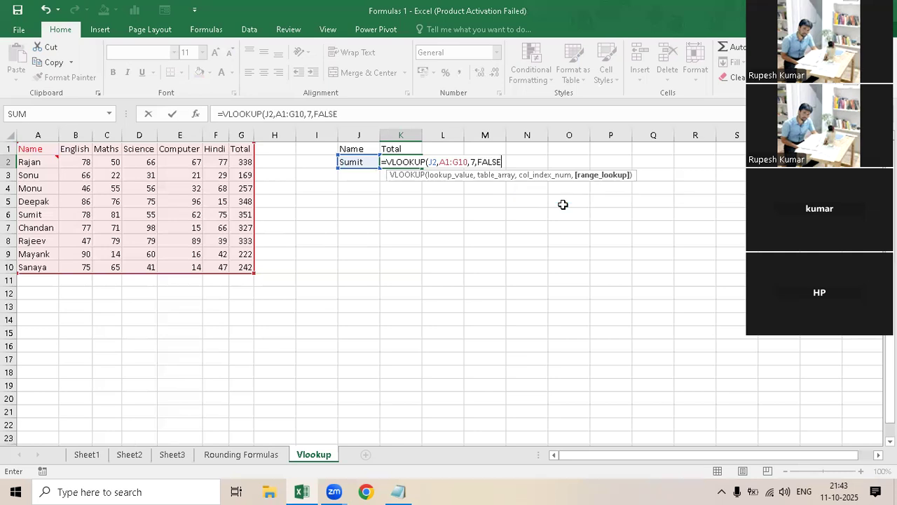
type(")")
key("Return")
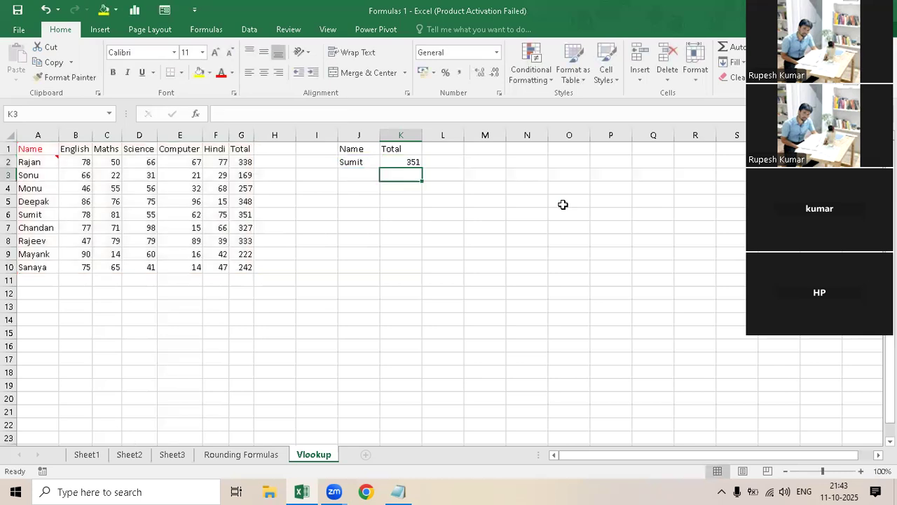
key("Up")
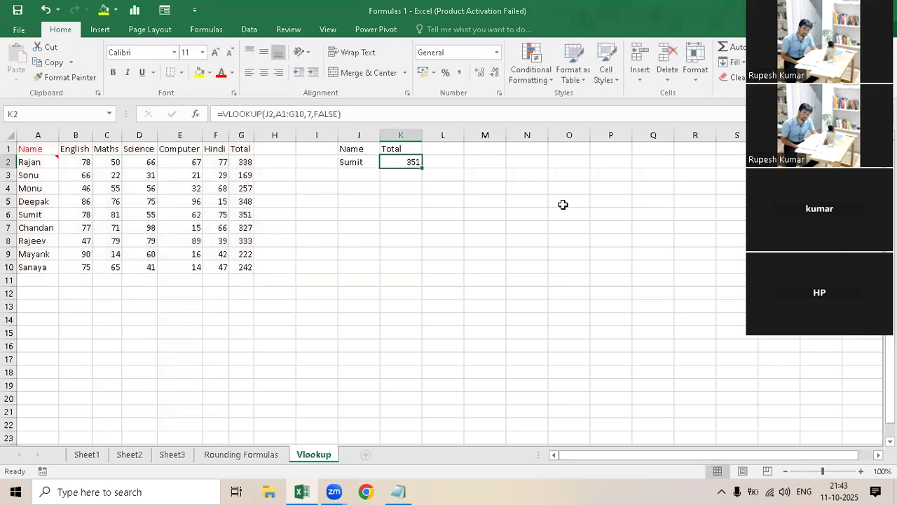
- Replace FALSE with 0 as the range lookup argument of the VLOOKUP formula in K2
key("F2")
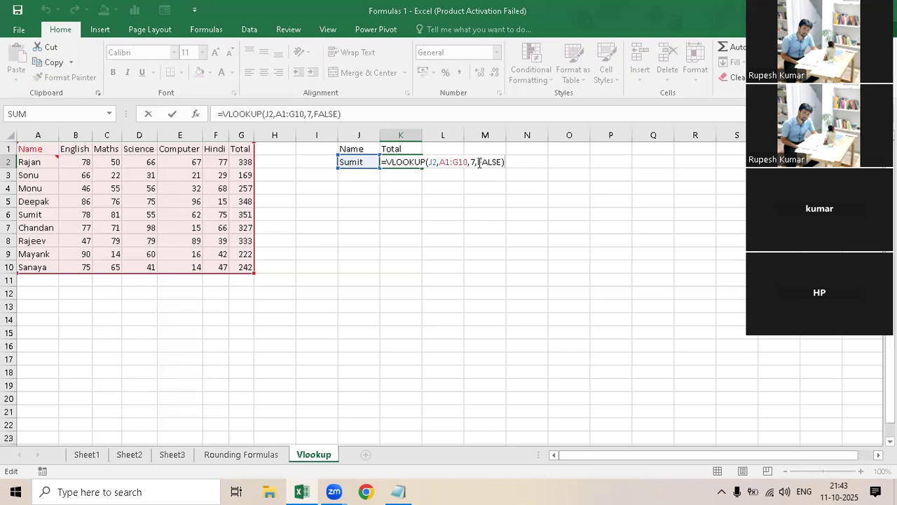
double_click(490, 163)
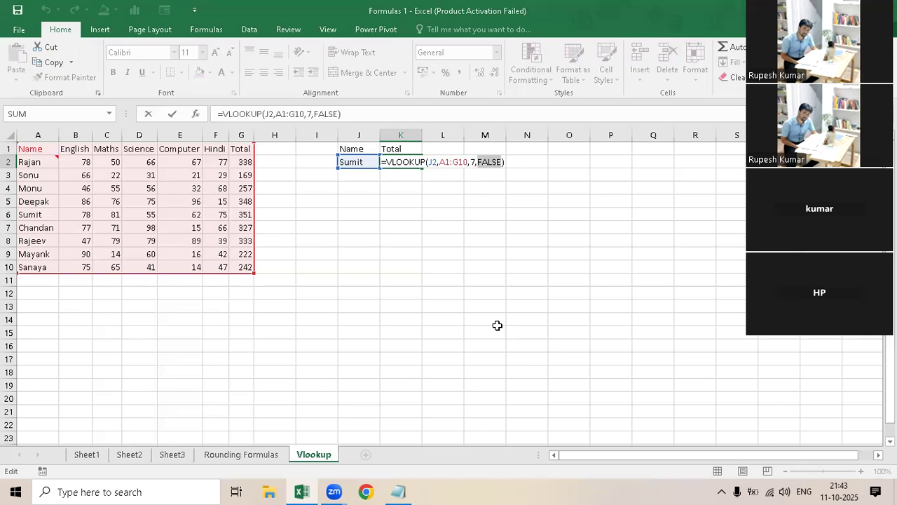
type("0")
key("Return")
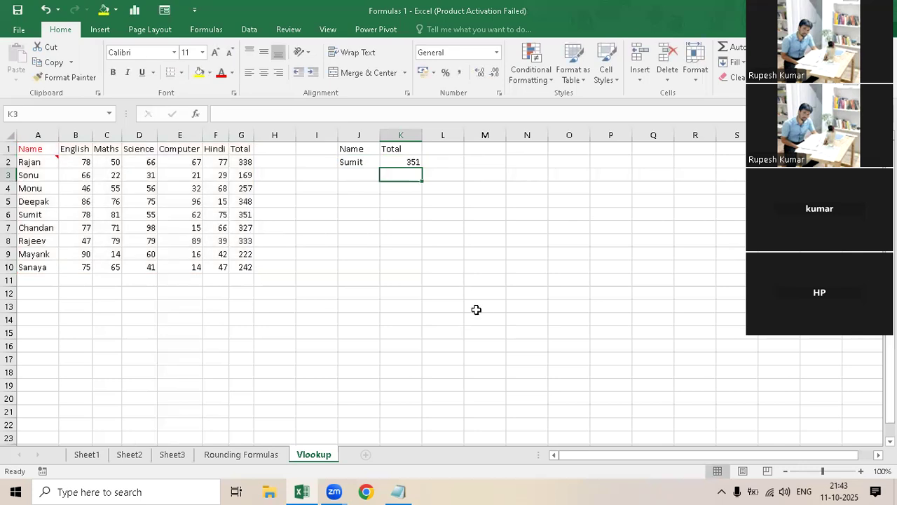
- Set the range lookup argument of the VLOOKUP formula in K2 to 1 for an approximate match
key("Up")
key("F2")
left_click(484, 162)
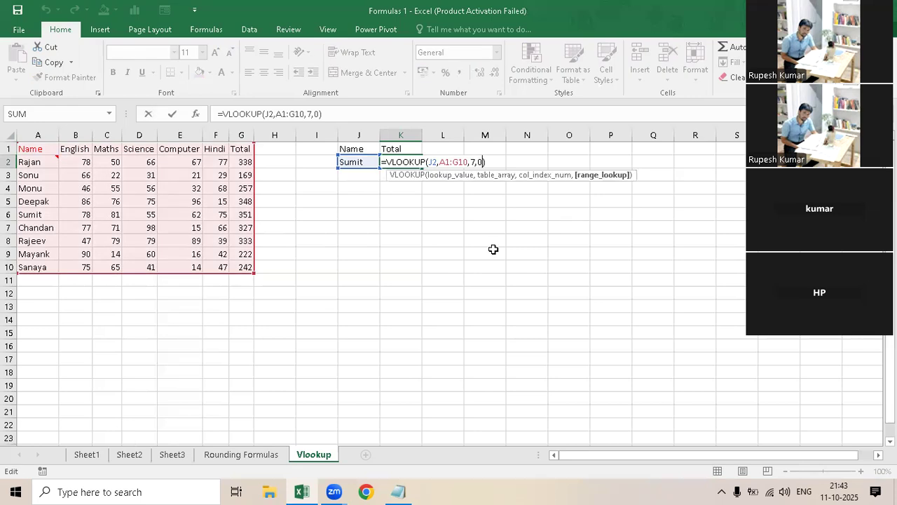
key("BackSpace")
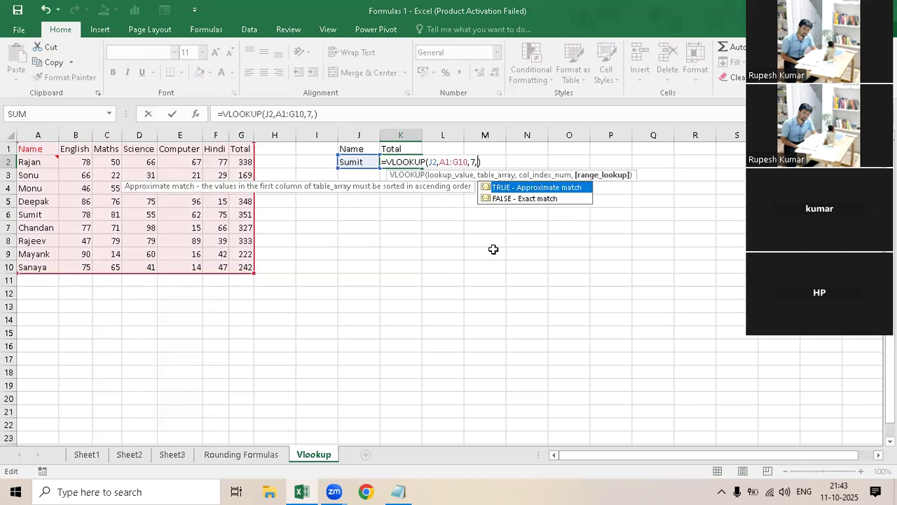
key("Return")
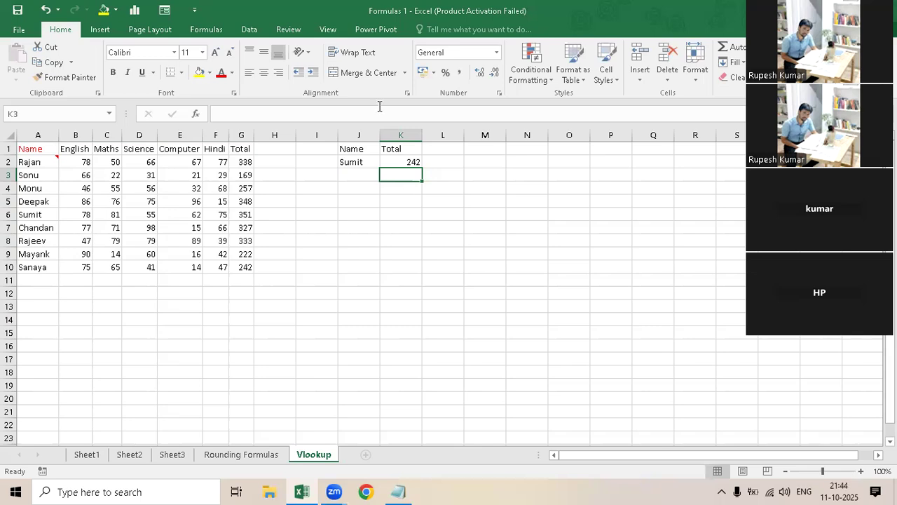
- Set the range lookup argument in K2's VLOOKUP formula back to 0 for an exact match
key("Up")
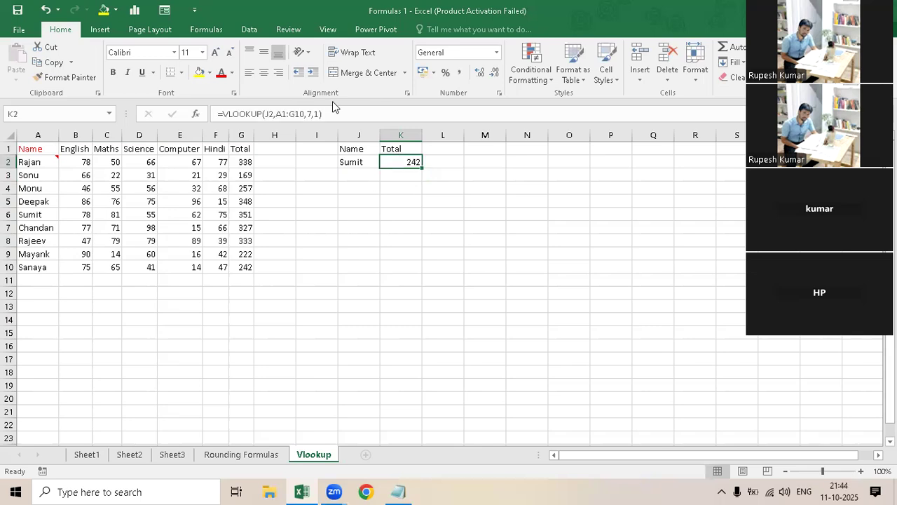
key("F2")
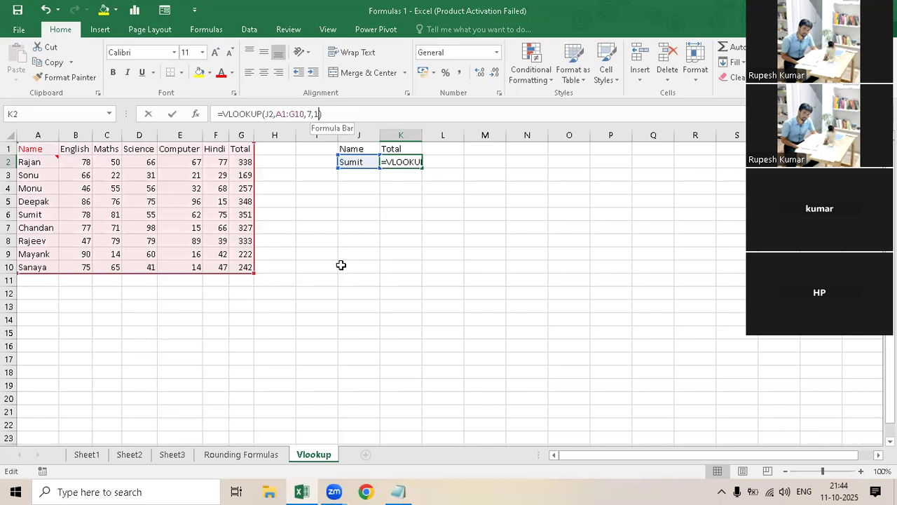
key("Left")
key("BackSpace")
type("0")
key("Return")
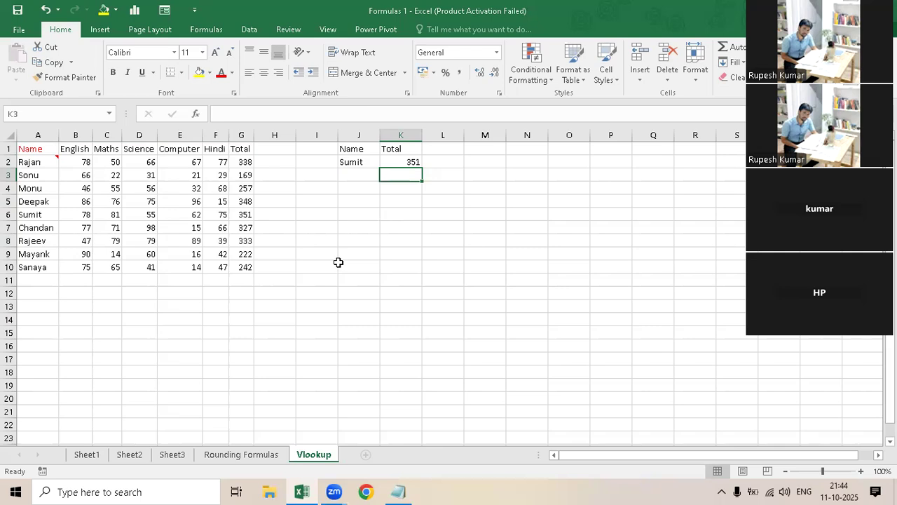
- Change the result heading in K1 to Hindi
key("Up")
key("Up")
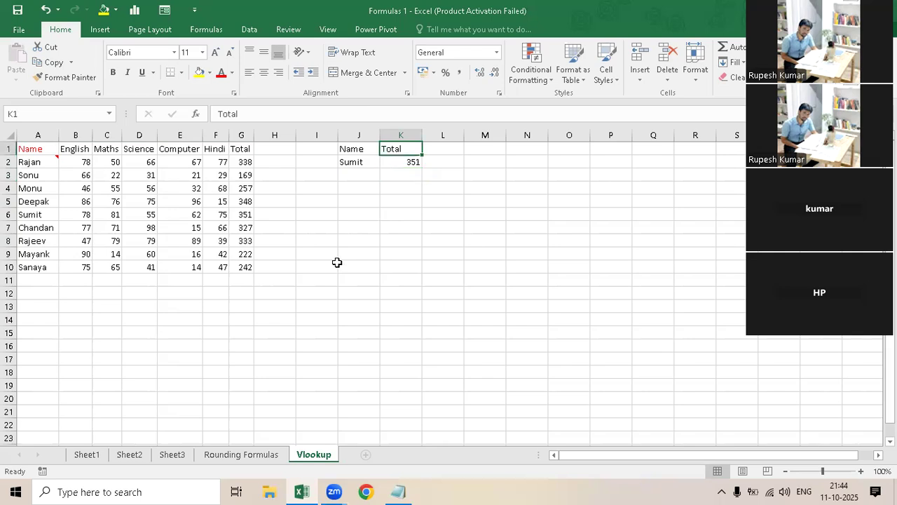
type("Hindi")
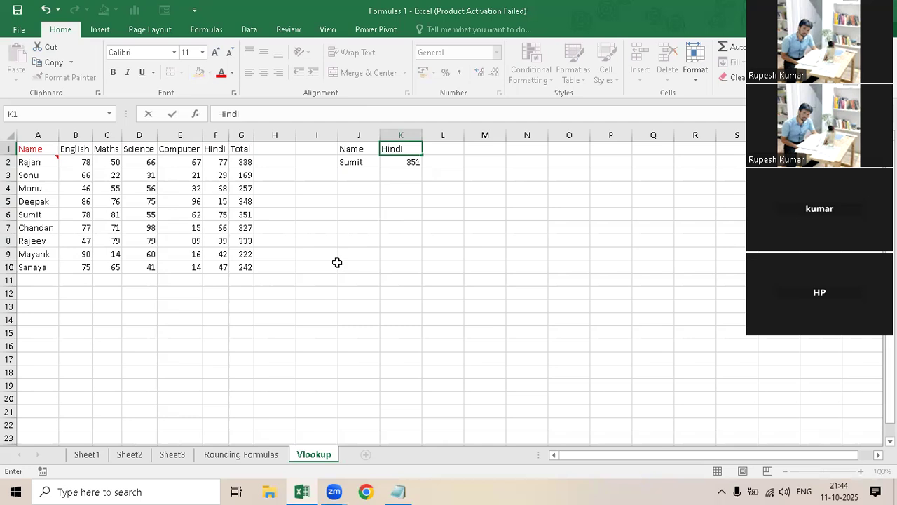
key("Return")
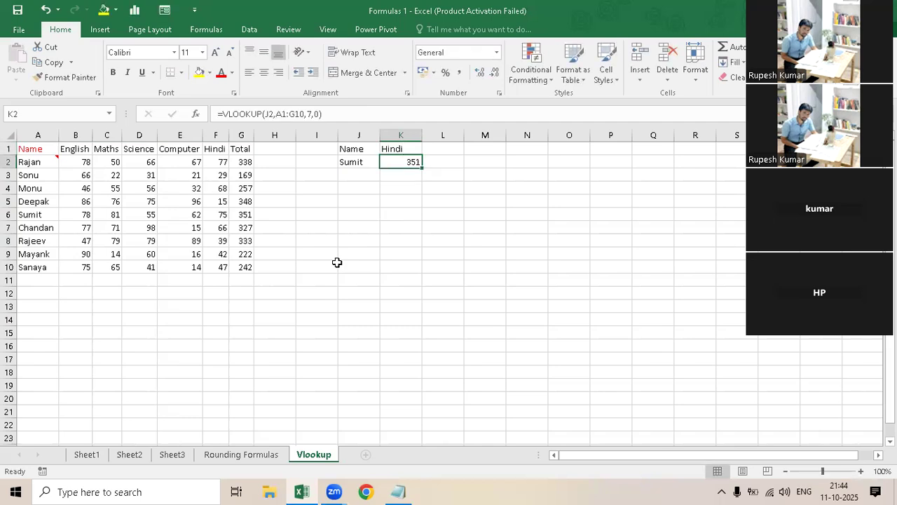
- Set the column index number of the VLOOKUP formula in K2 to 6 to return the Hindi marks
key("F2")
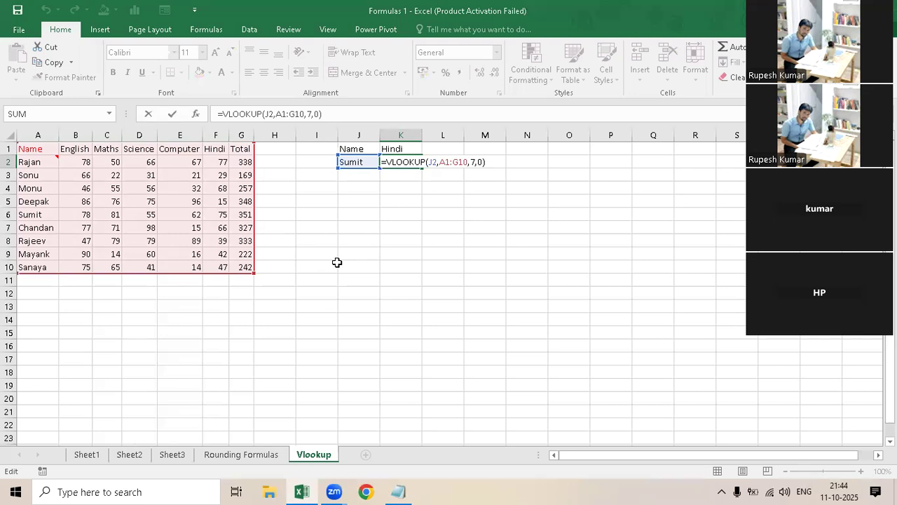
left_click(475, 160)
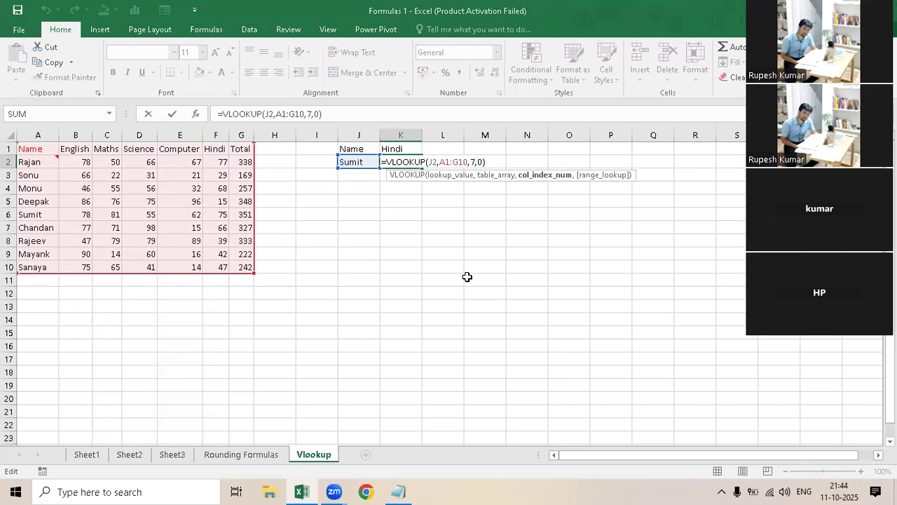
key("BackSpace")
type("3")
key("BackSpace")
type("6")
key("Return")
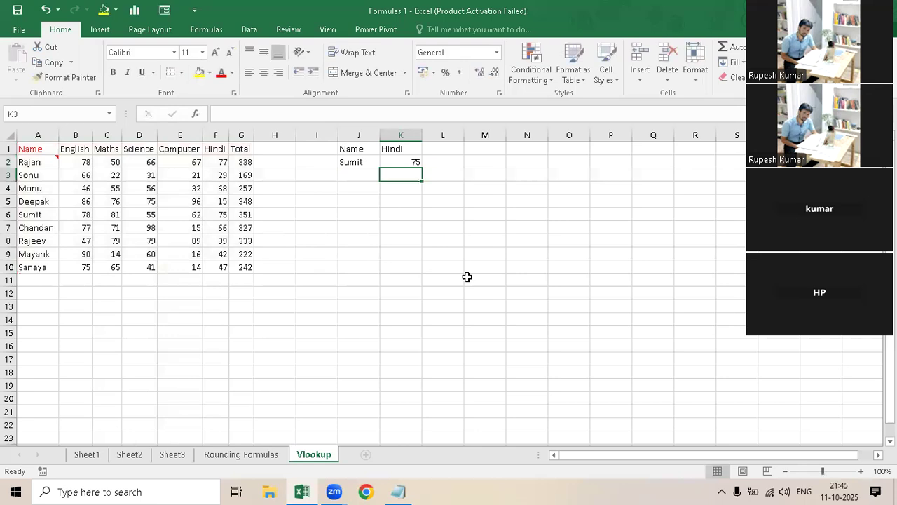
- Set the column index number of the VLOOKUP formula in K2 to 7 to return the total marks
key("Up")
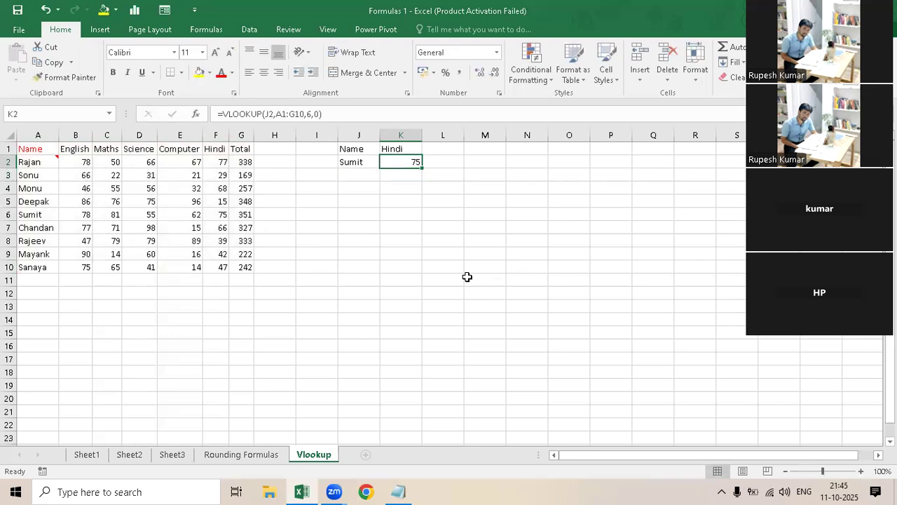
key("F2")
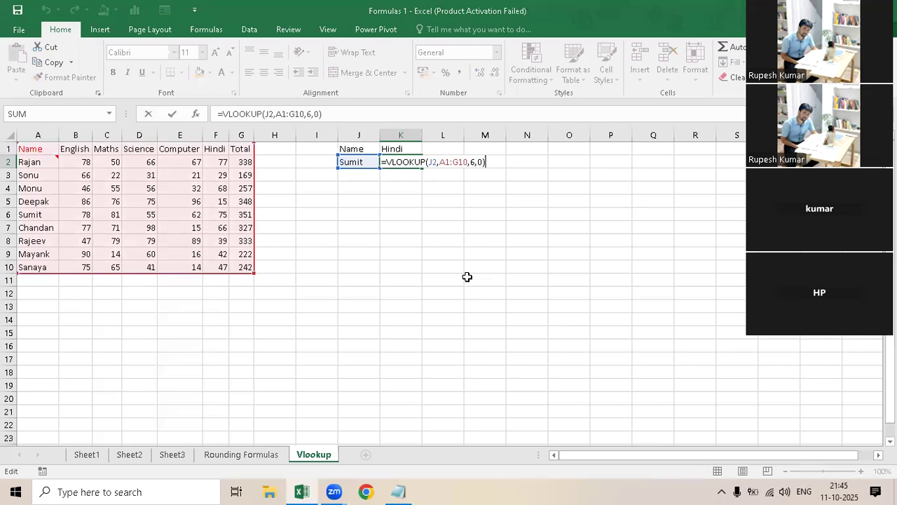
left_click(474, 162)
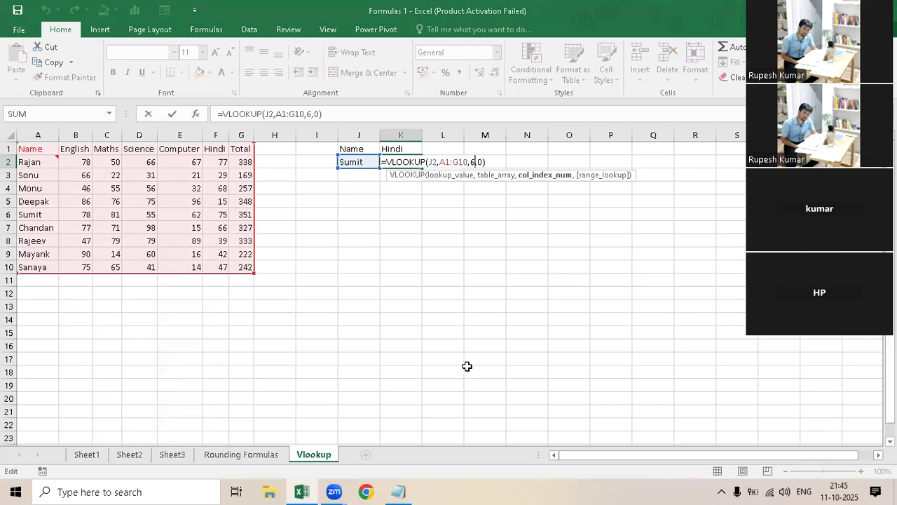
key("BackSpace")
type("7")
key("Return")
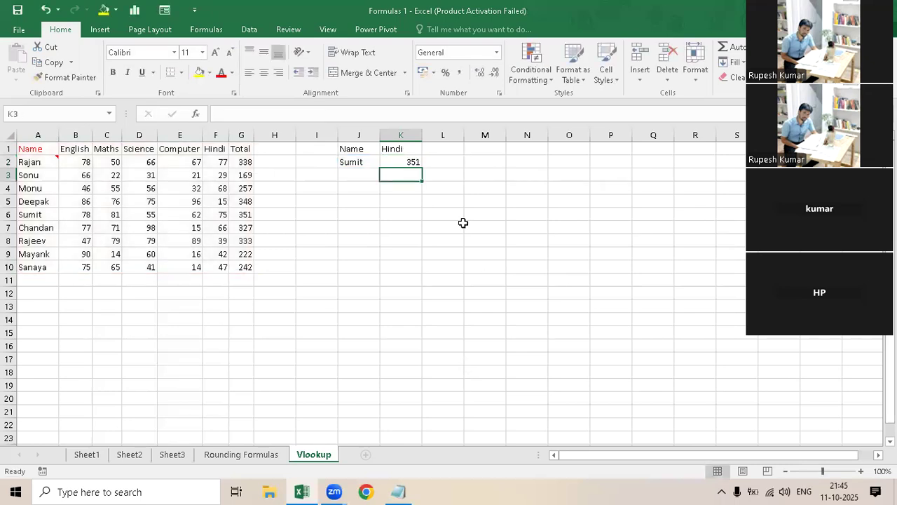
- Change the result heading in K1 to Total and select the empty cell H13
key("Up")
key("Up")
type("Total")
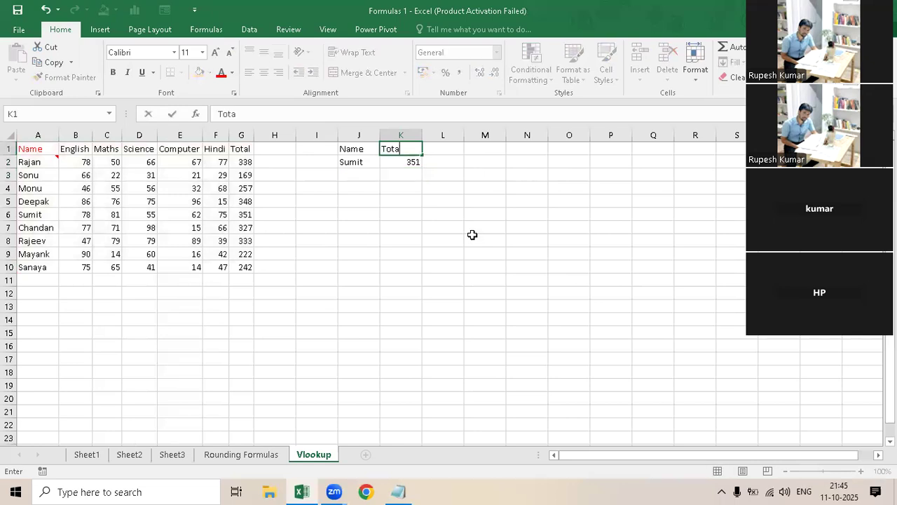
key("Return")
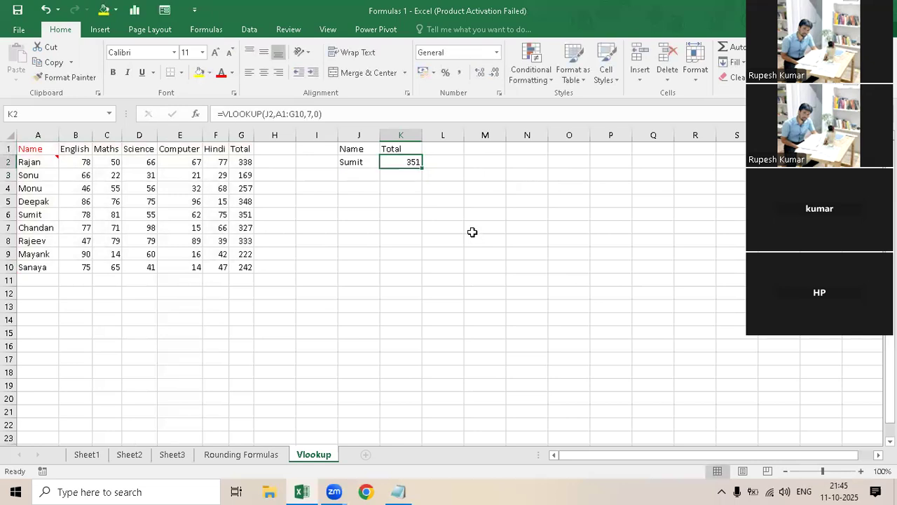
left_click(265, 307)
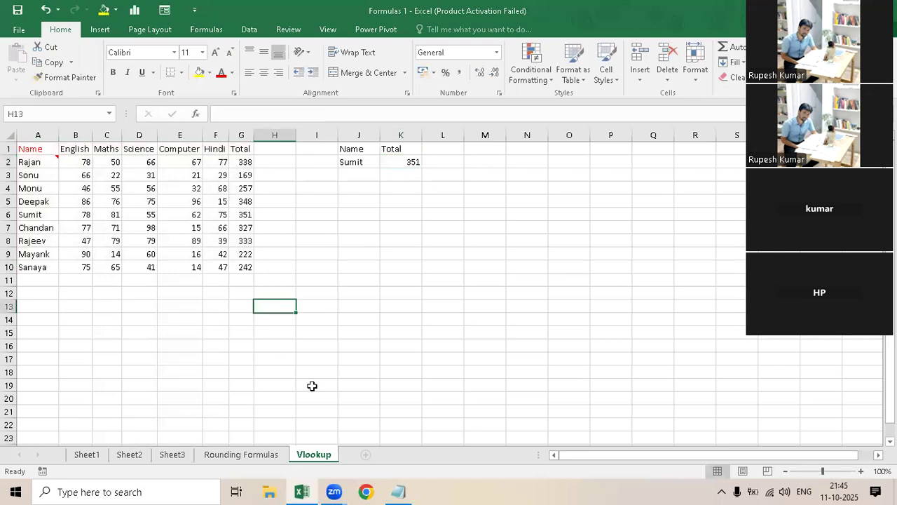